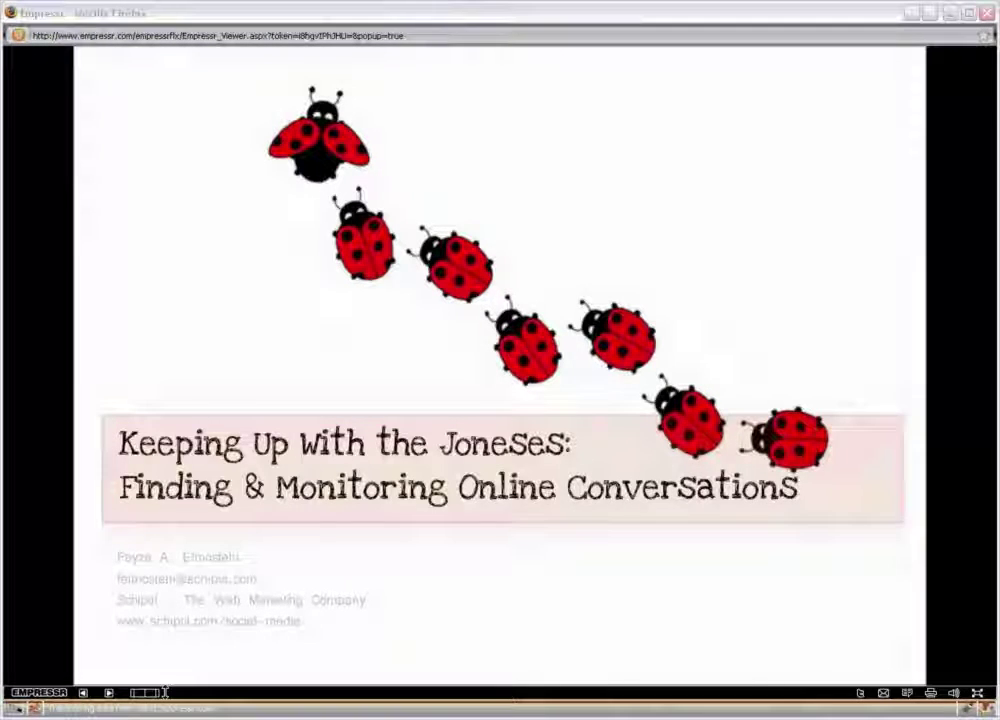
Step: Advance from the ladybird title slide to the 'People are talking, and they're talking about you!' slide
click(109, 693)
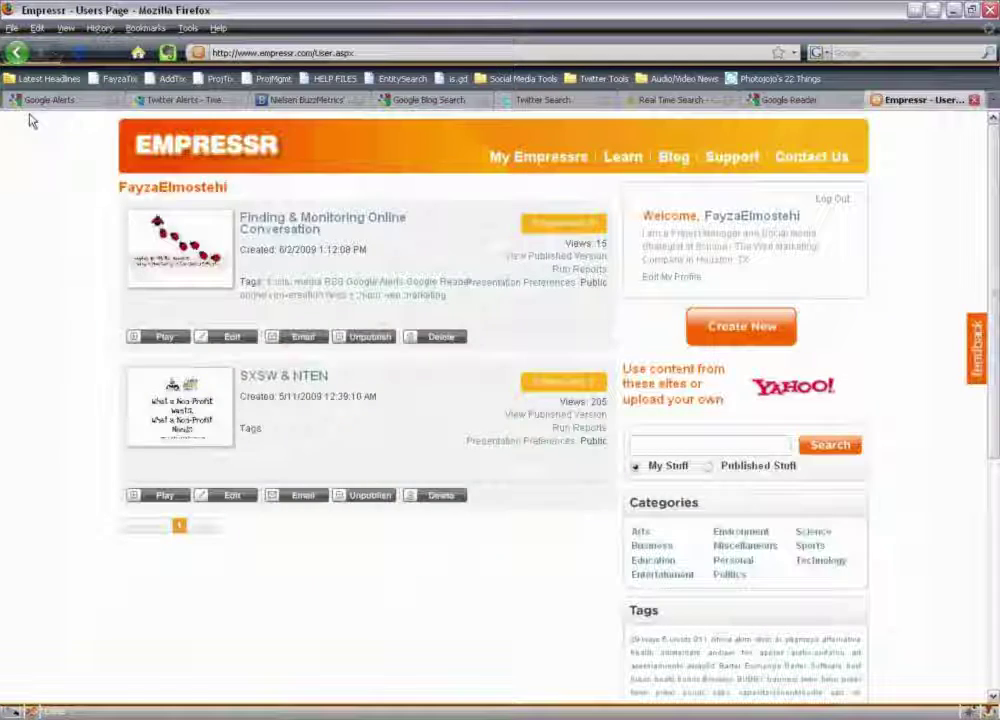
Step: Switch from the Empressr slideshow to the Google Alerts welcome page
click(40, 100)
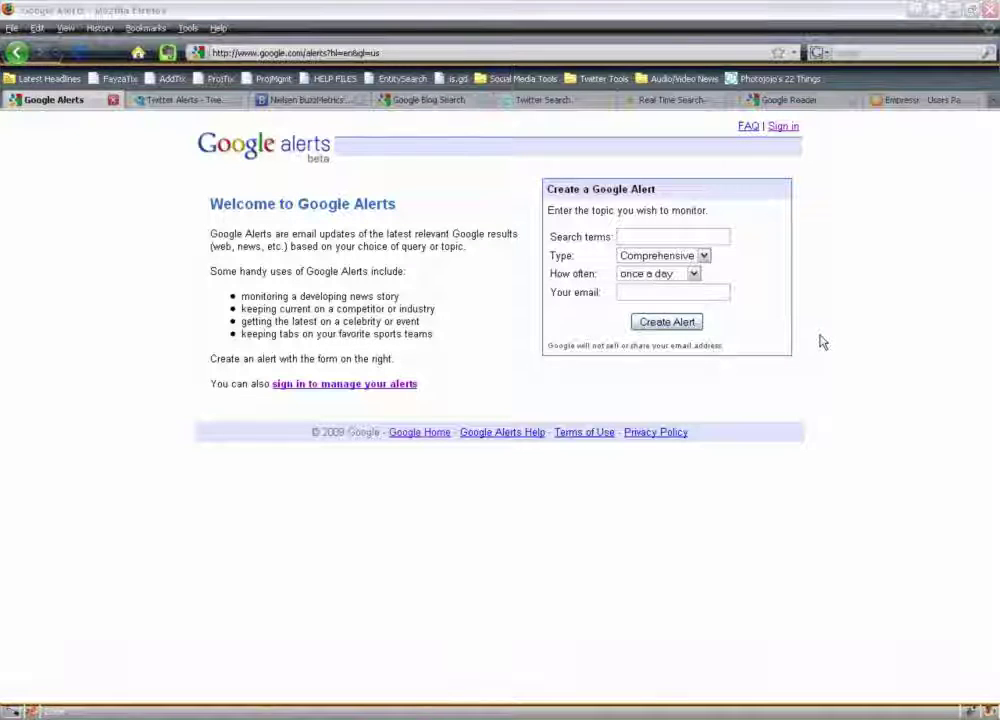
Step: Sign in to manage alerts using the saved account e-mail suggestion and the account password
click(315, 390)
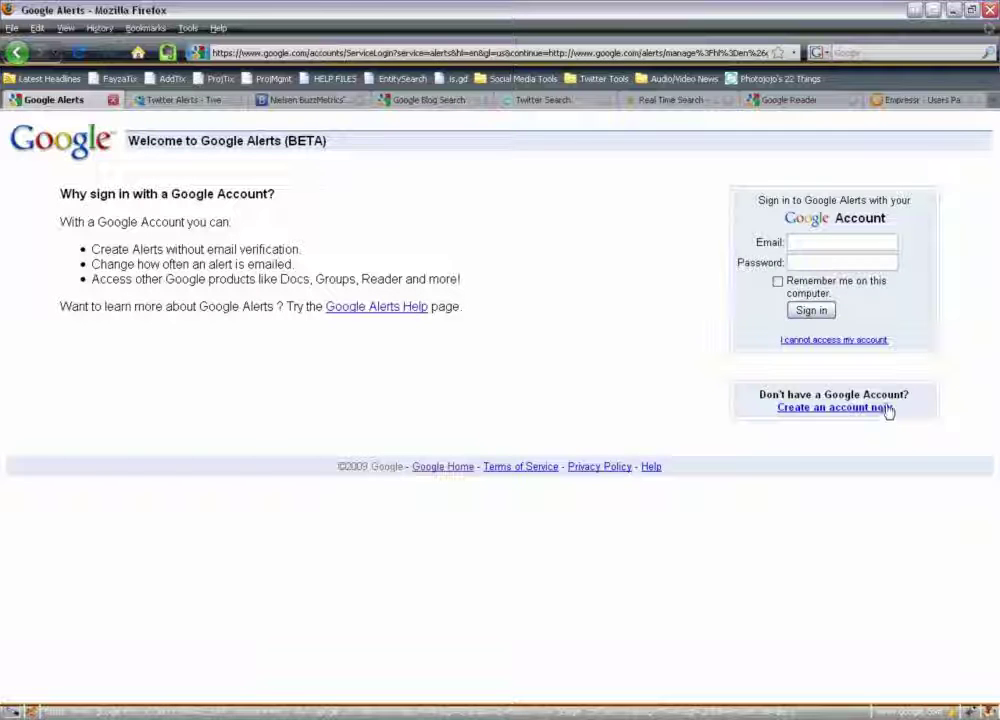
click(861, 243)
text(felmosteh)
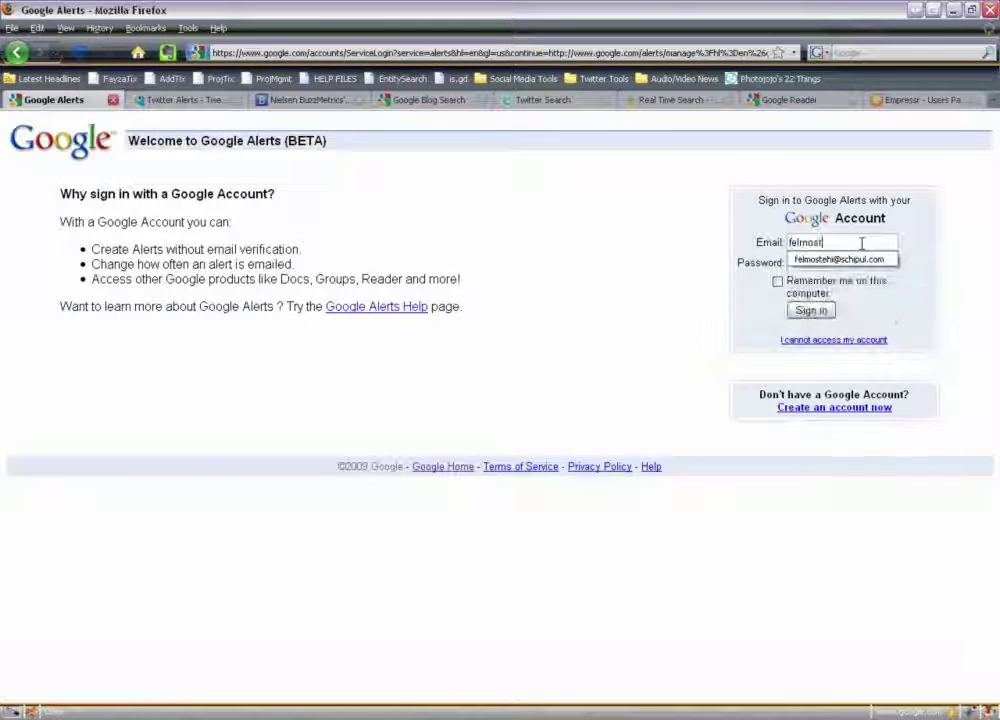
key(Down)
key(Return)
key(Tab)
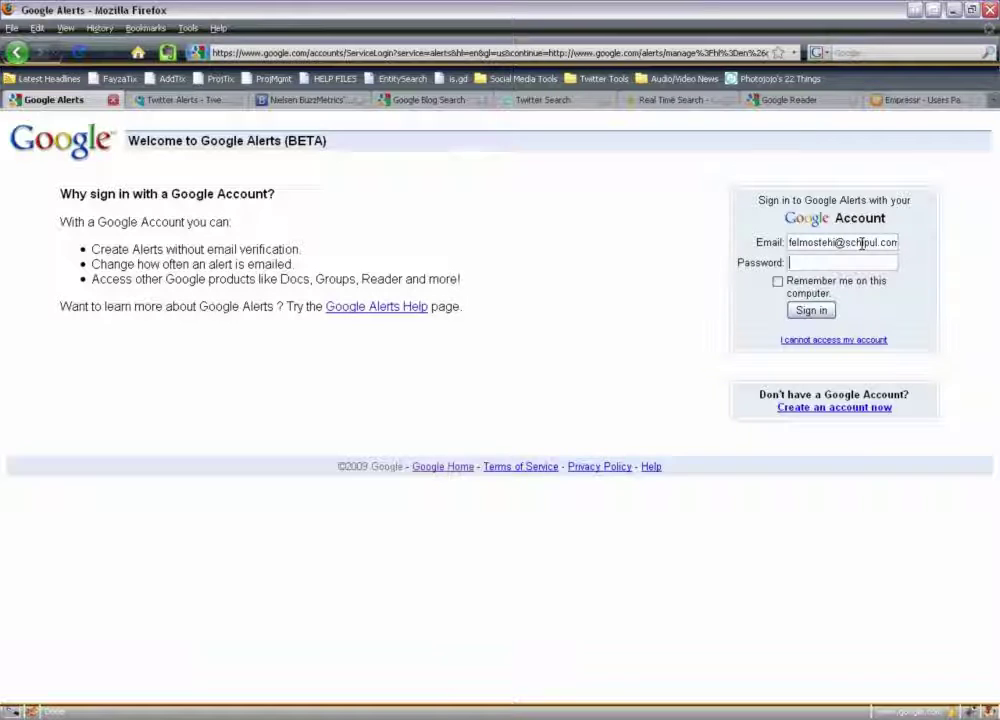
text(********)
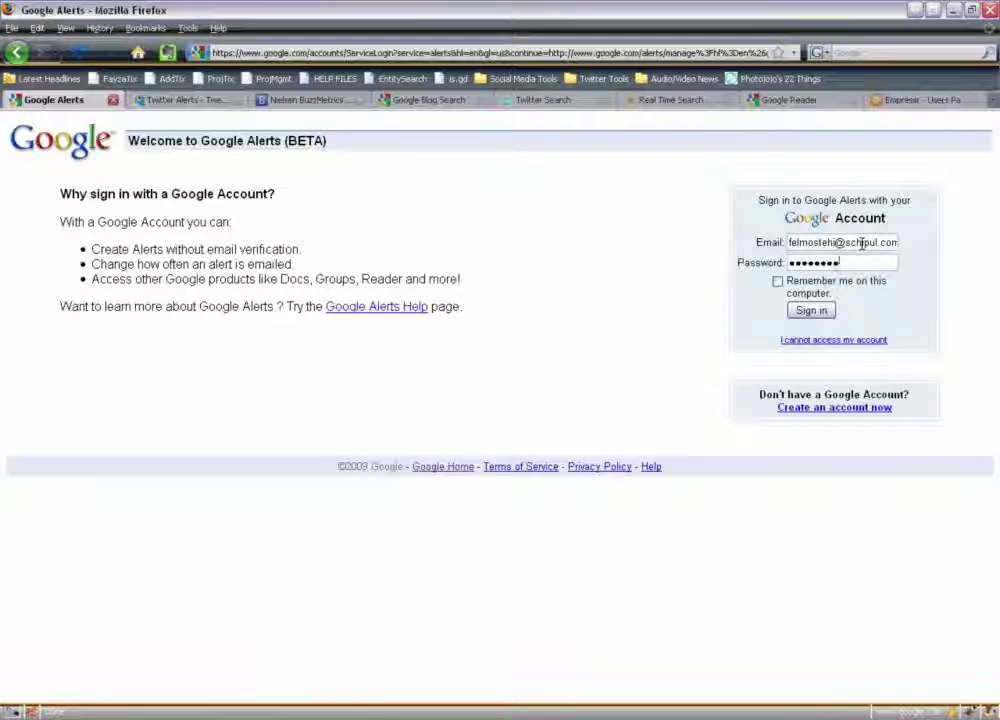
click(811, 310)
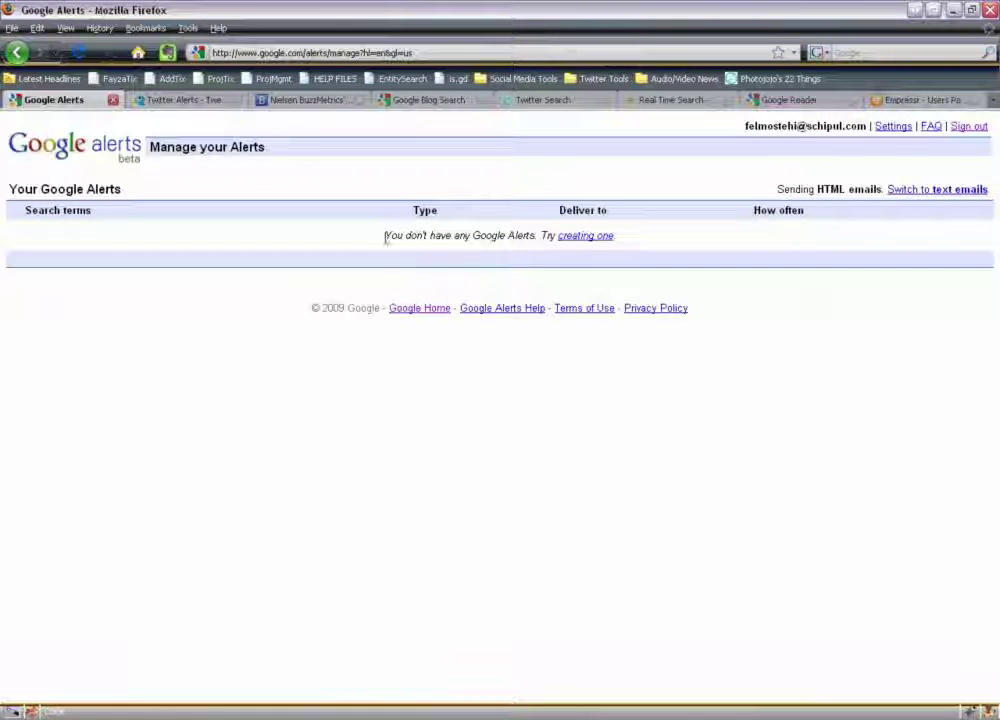
Step: Create a 'schipul' alert: Comprehensive, delivered by Email, once a week
click(599, 238)
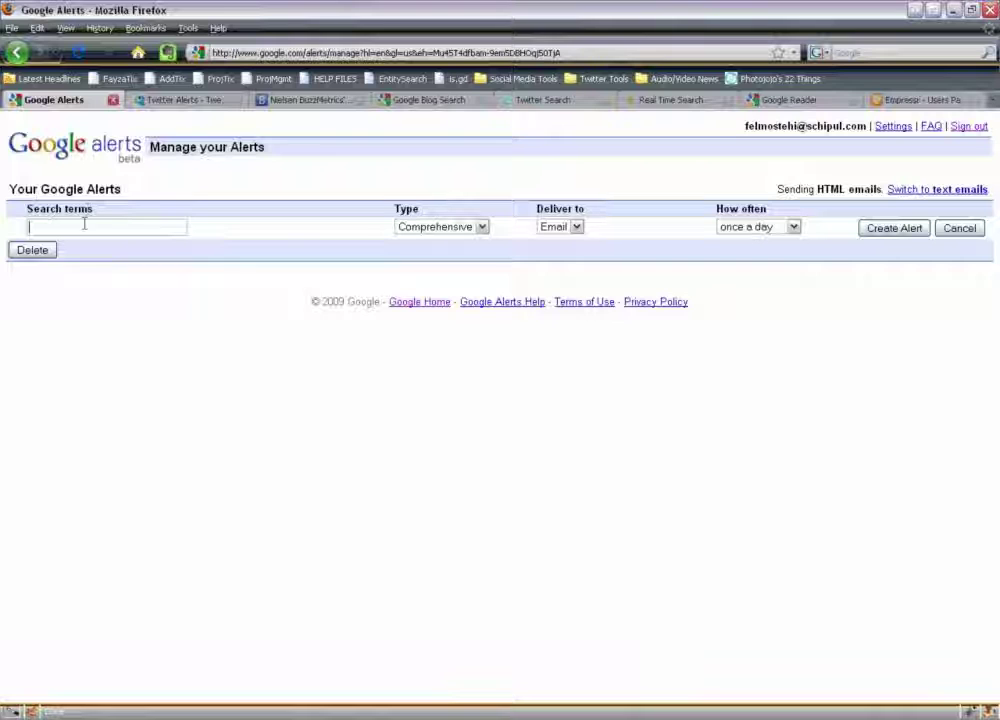
text(schipul)
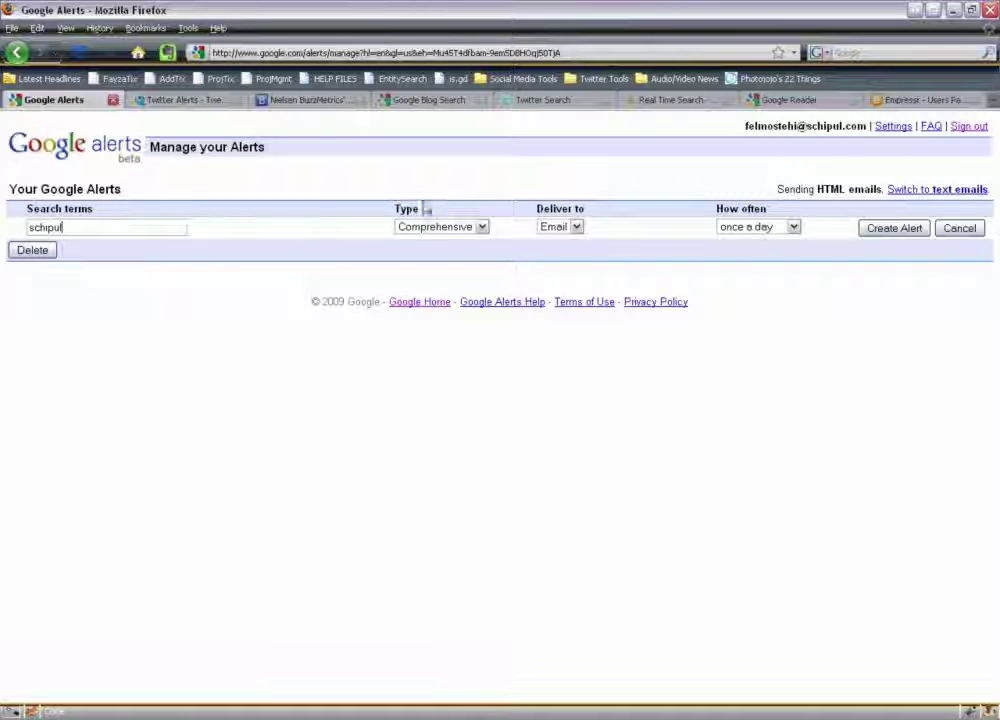
click(482, 227)
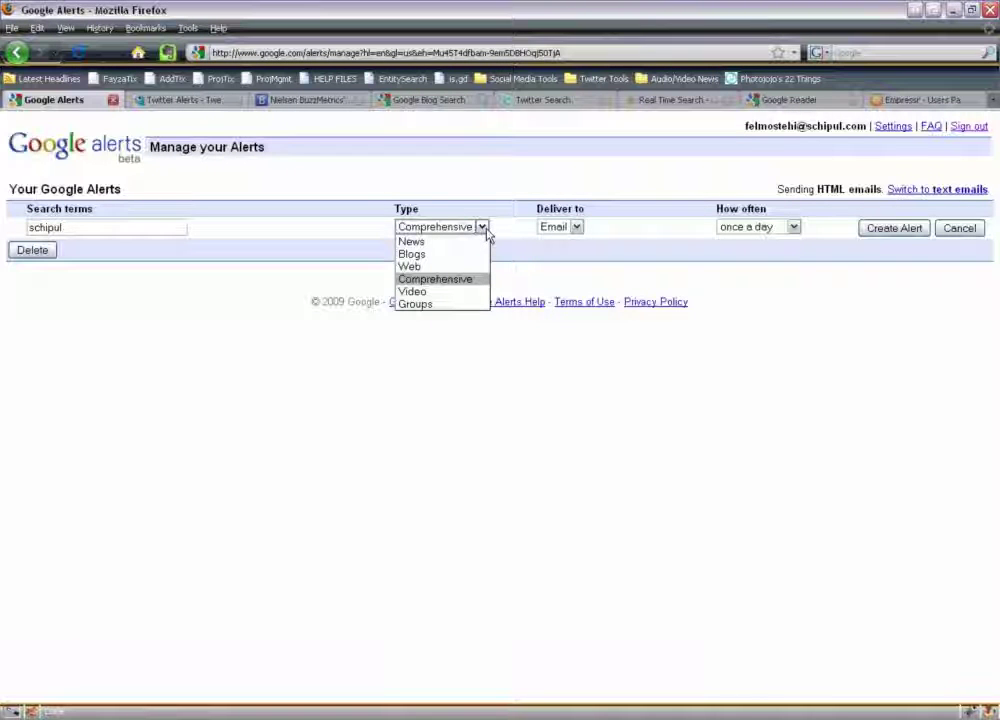
click(452, 282)
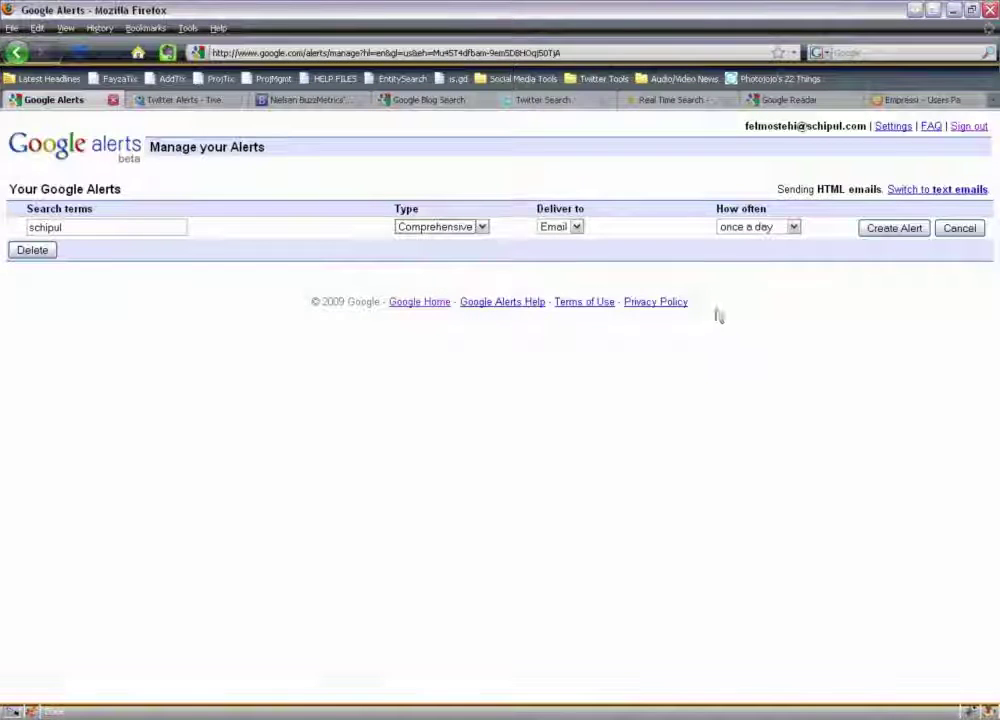
click(576, 227)
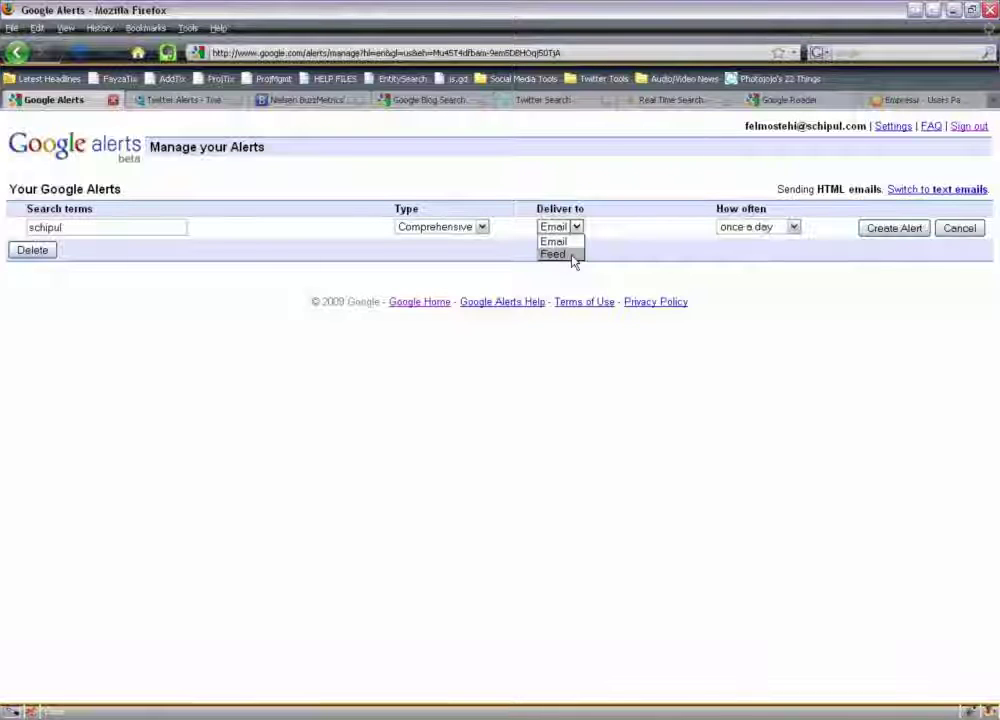
click(565, 246)
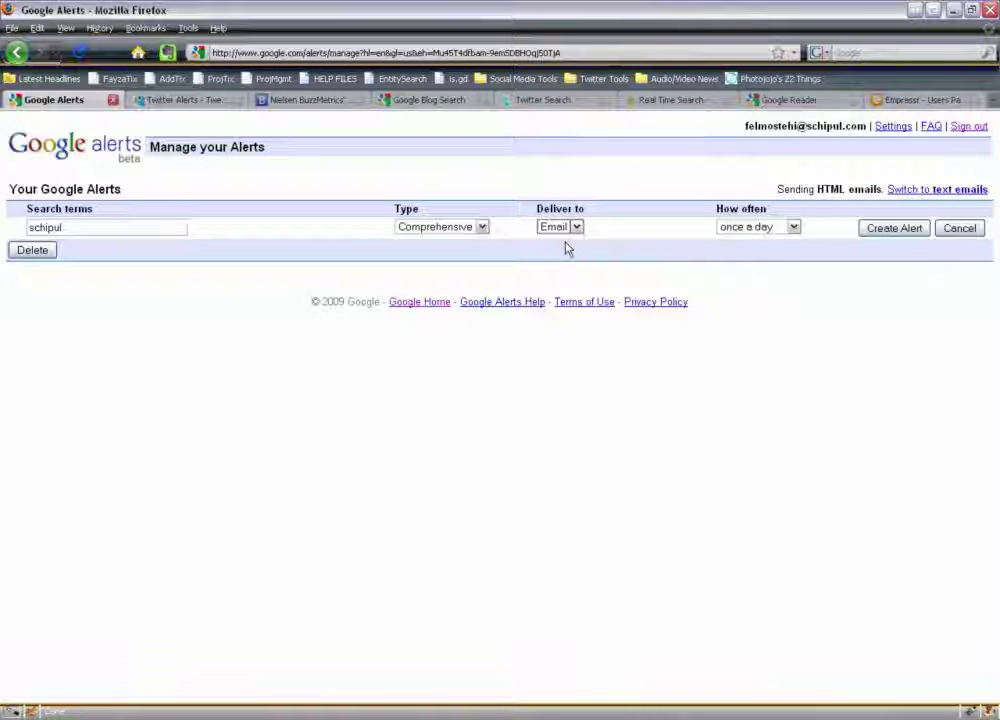
click(770, 229)
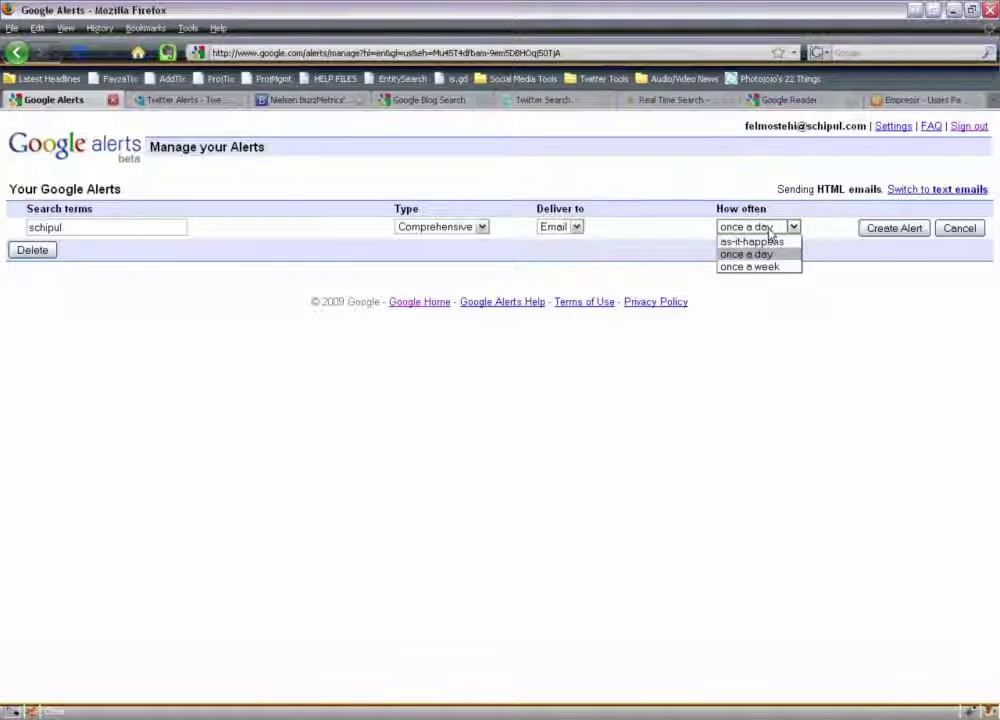
click(770, 266)
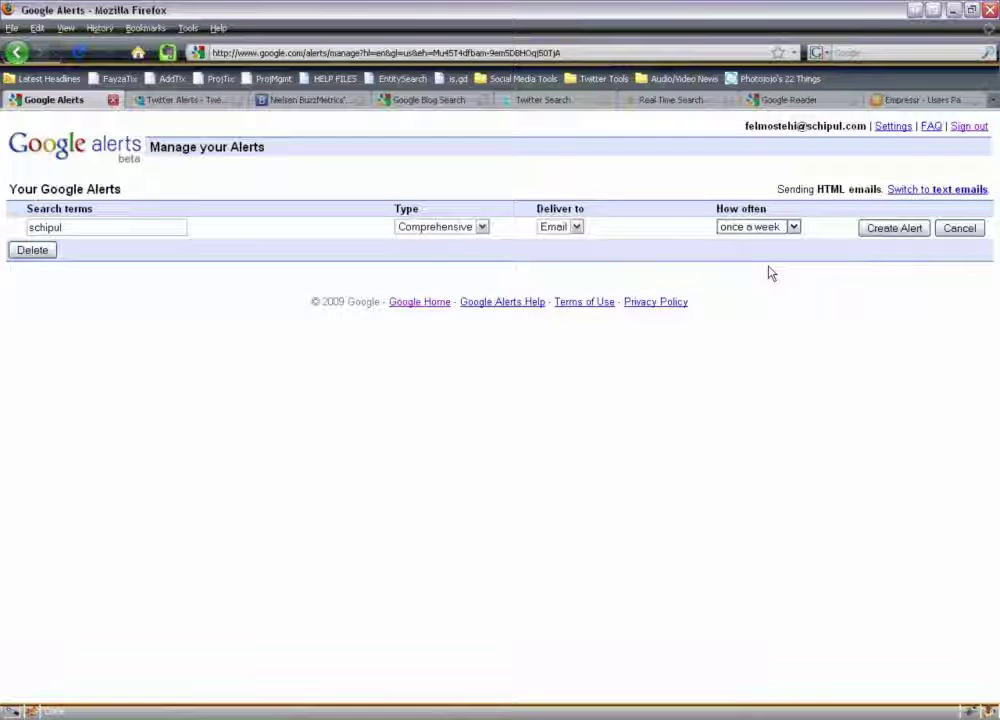
click(895, 229)
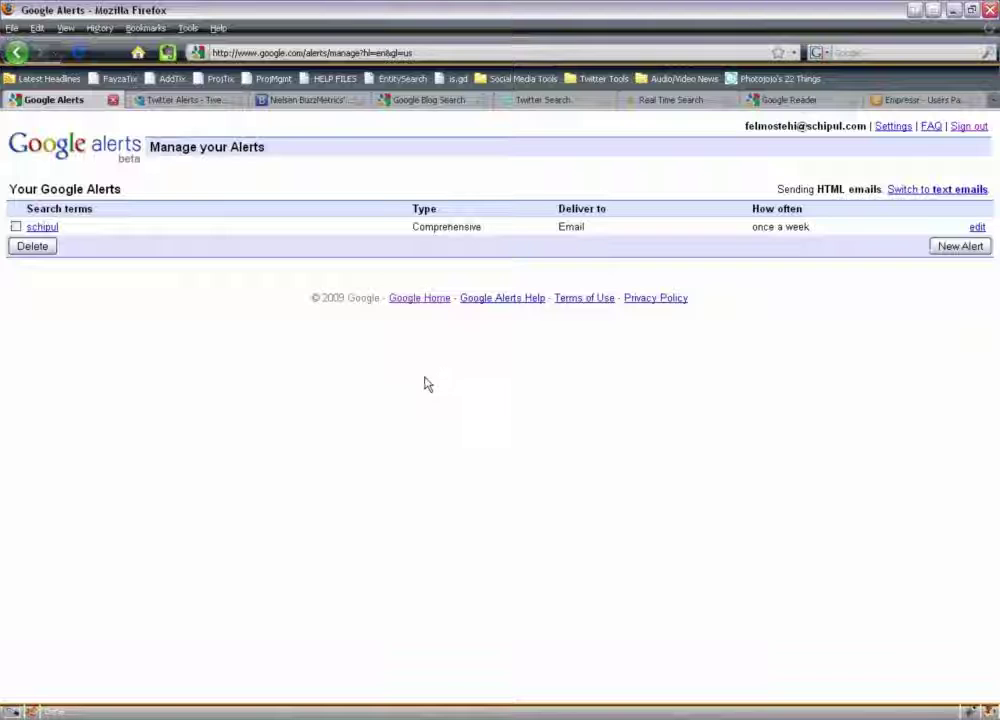
Step: Add a 'web marketing' alert (Comprehensive, Email, once a day), then open schipul for editing
click(955, 250)
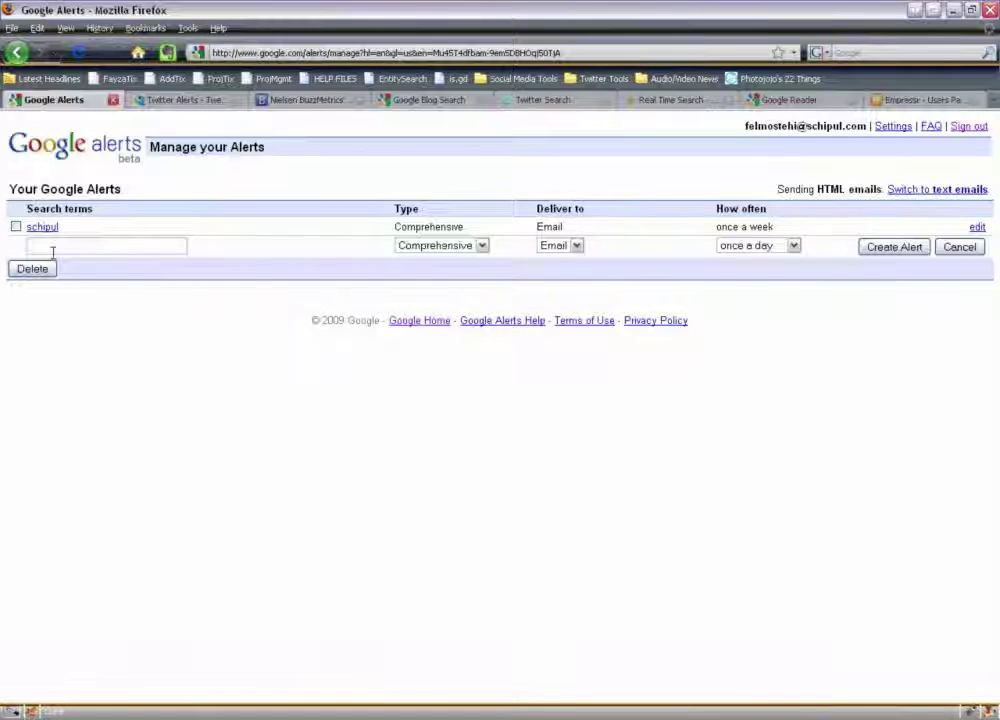
click(53, 250)
text("web ma)
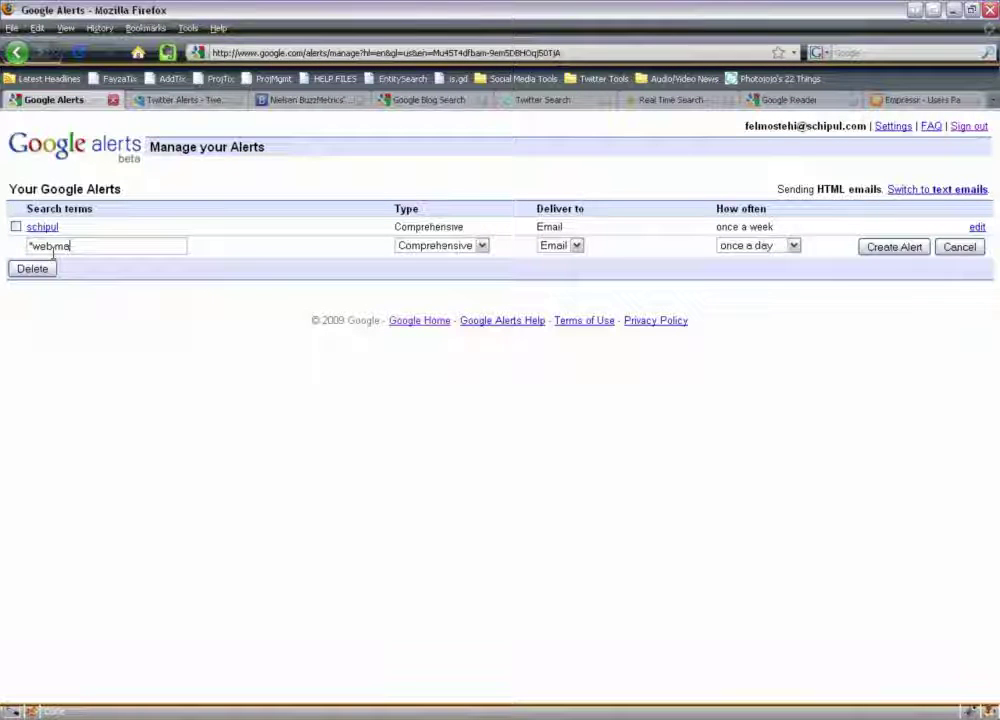
text(rketing")
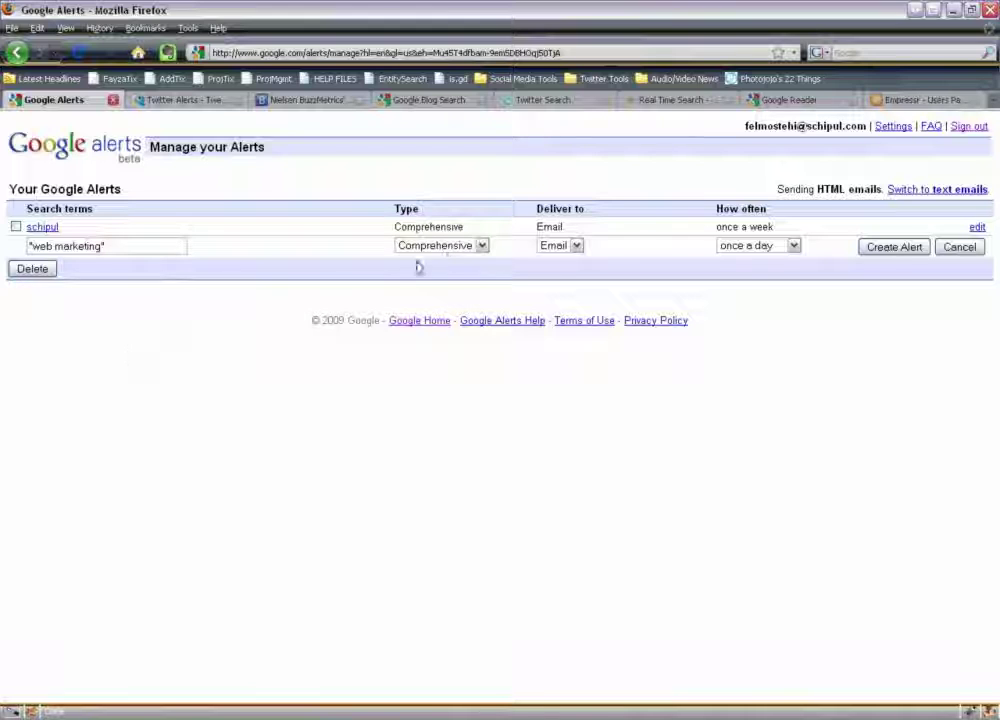
click(450, 248)
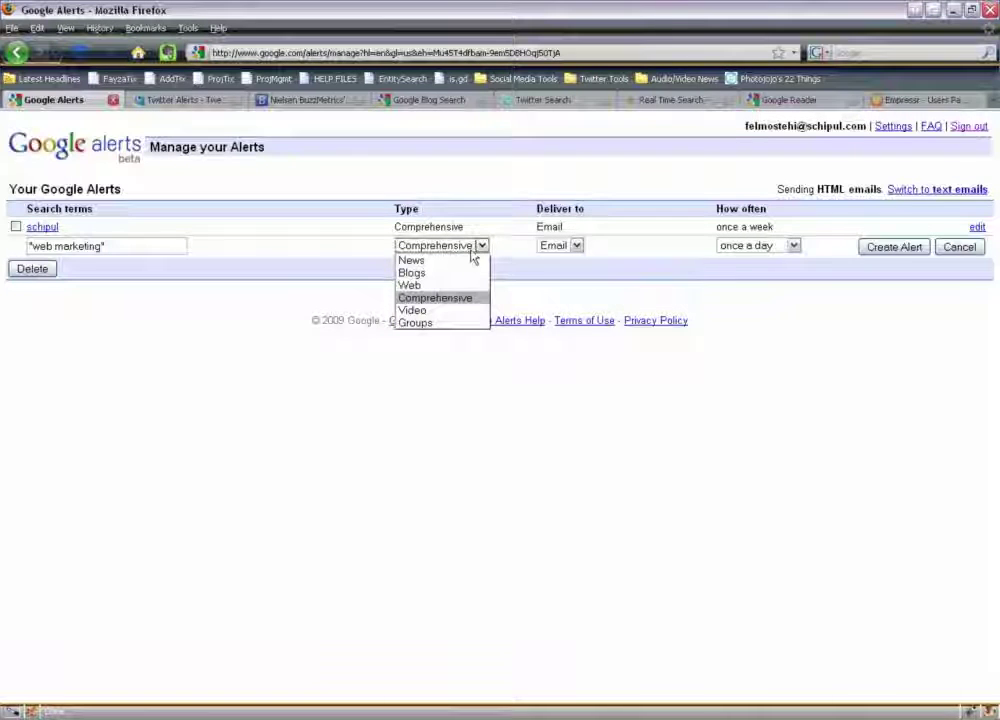
click(473, 250)
click(577, 247)
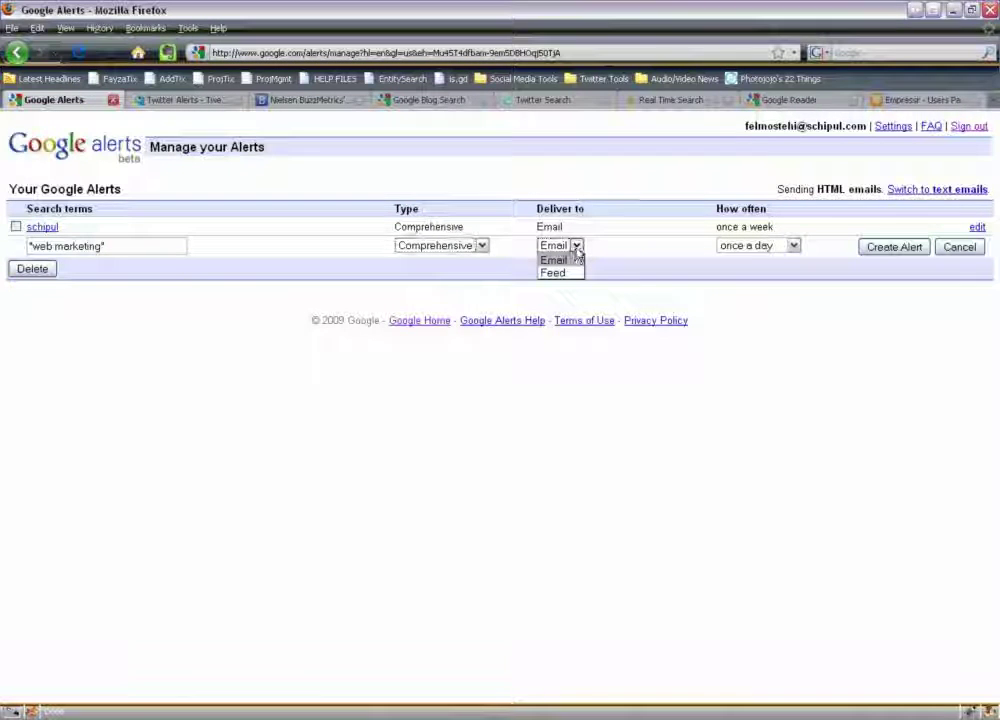
click(577, 258)
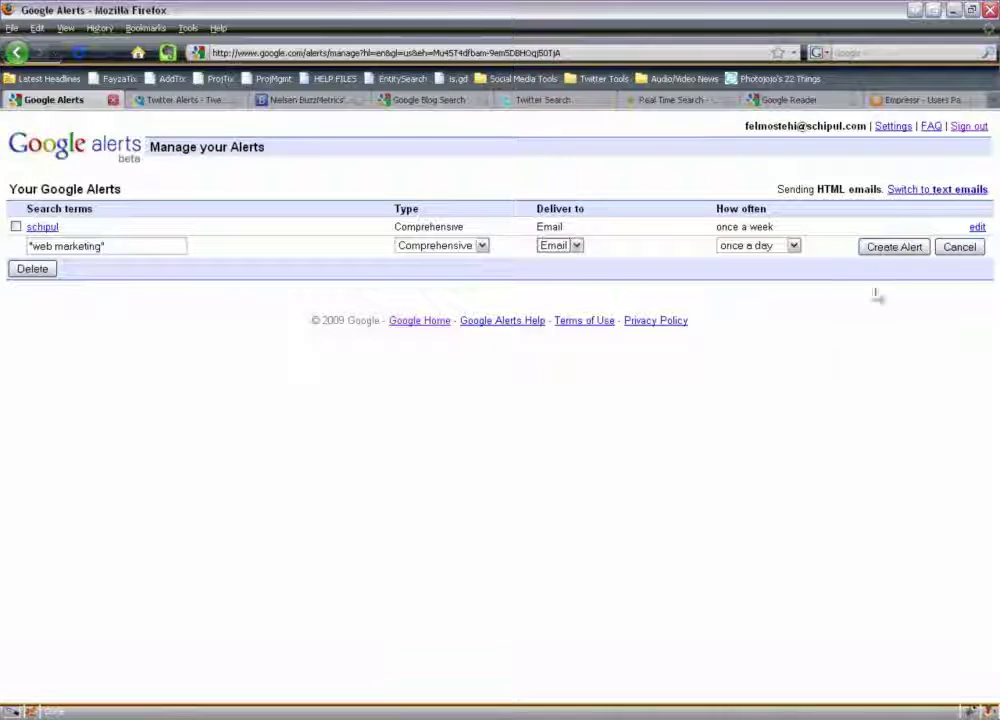
click(886, 248)
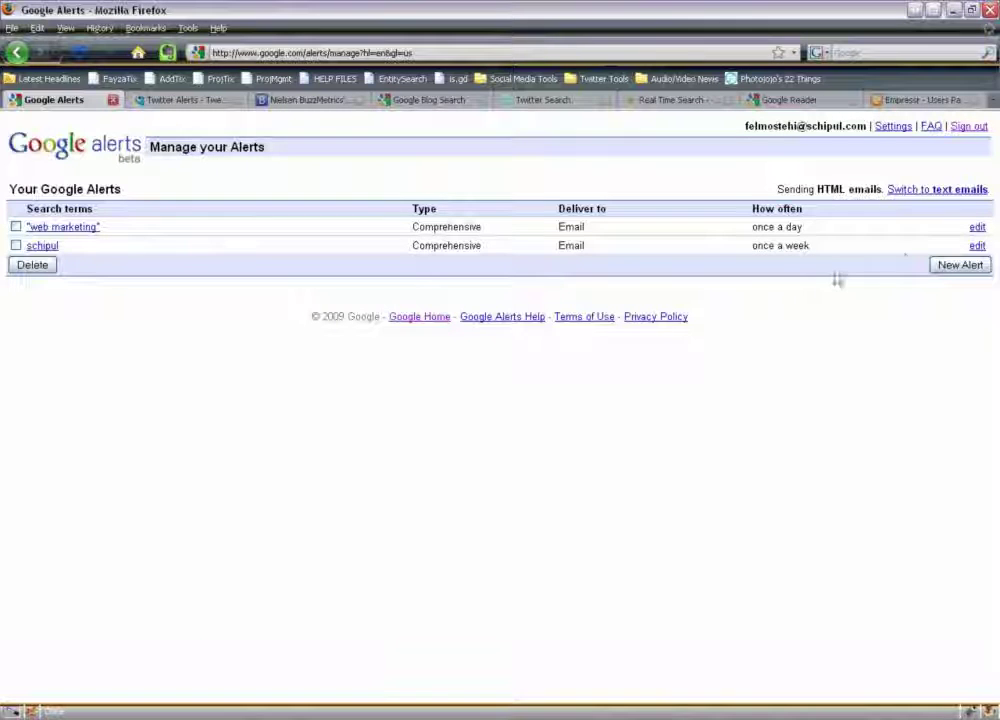
click(977, 246)
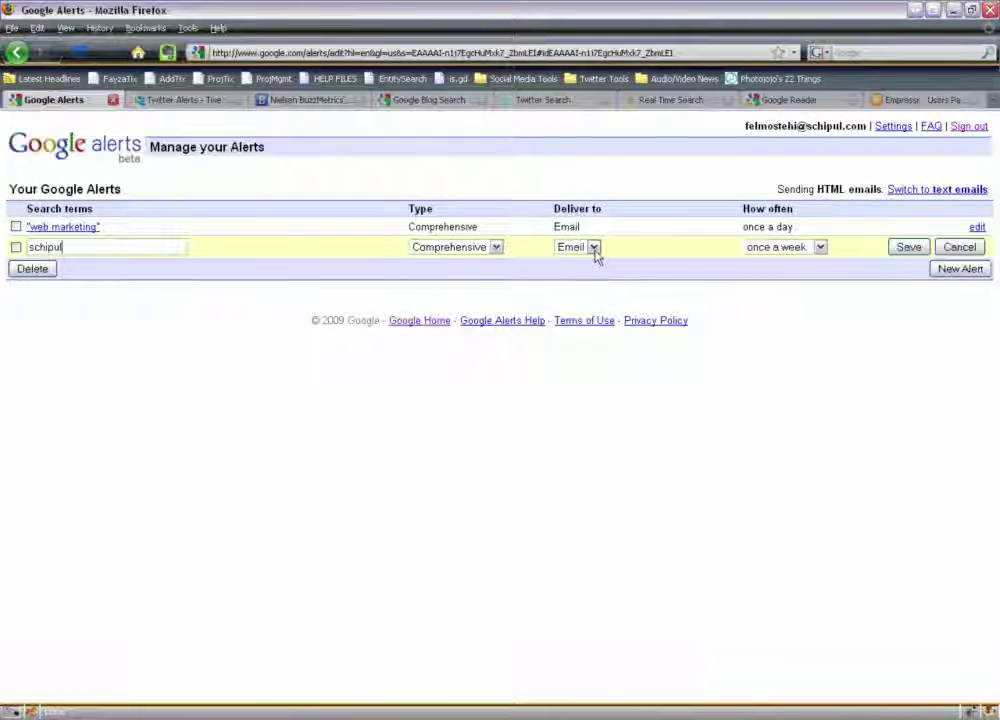
Step: Change the schipul alert's frequency to as-it-happens, save it, and open its news results
click(765, 250)
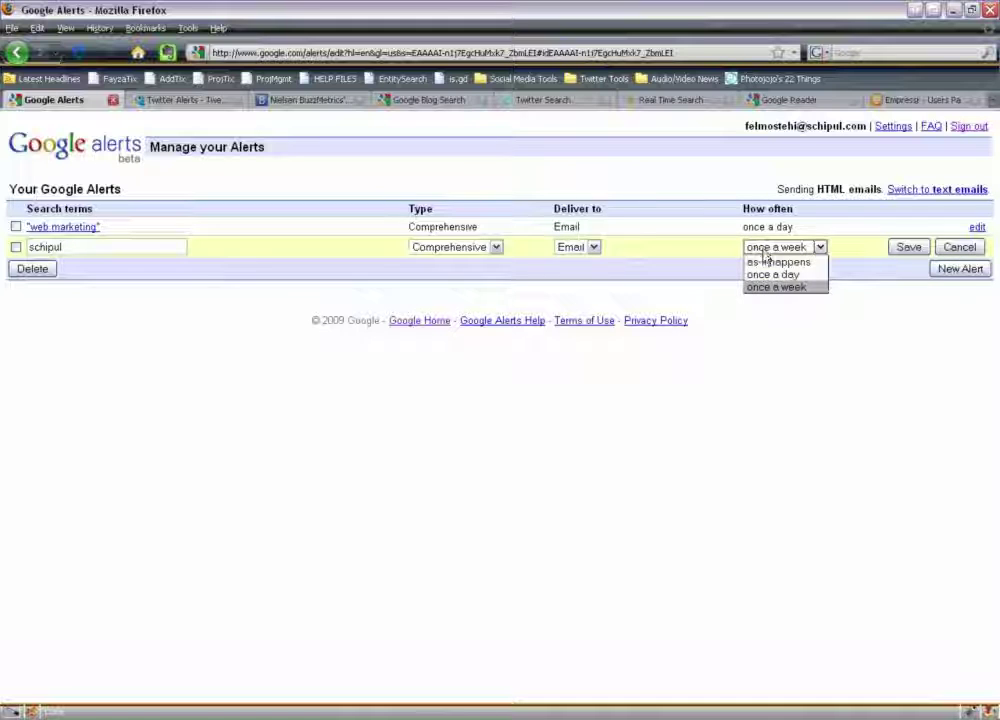
click(770, 262)
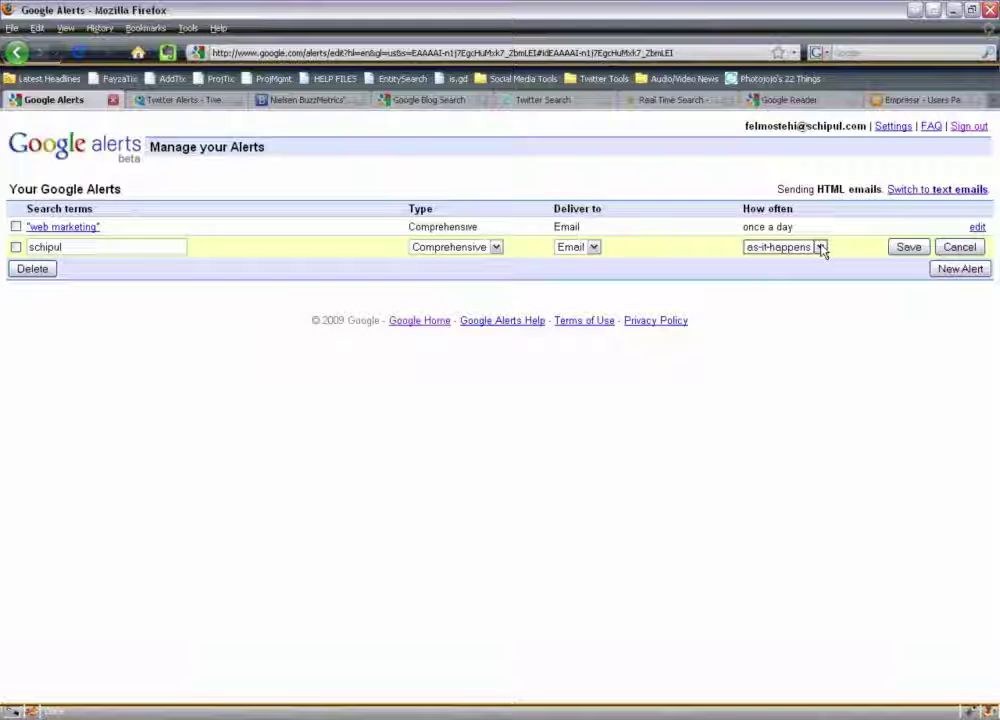
click(908, 247)
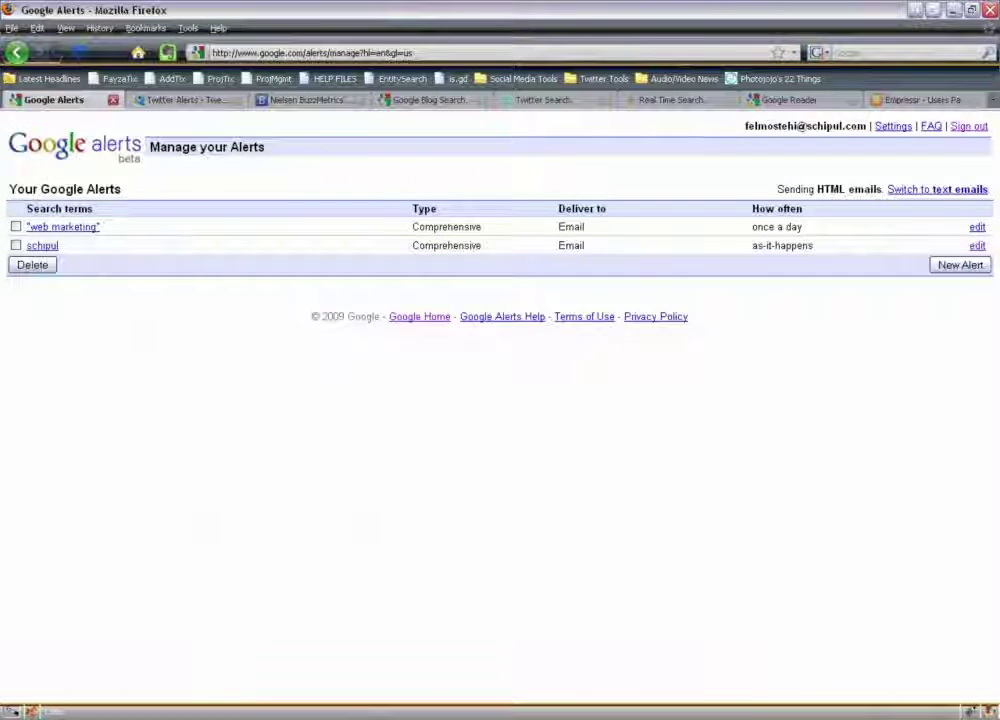
click(52, 248)
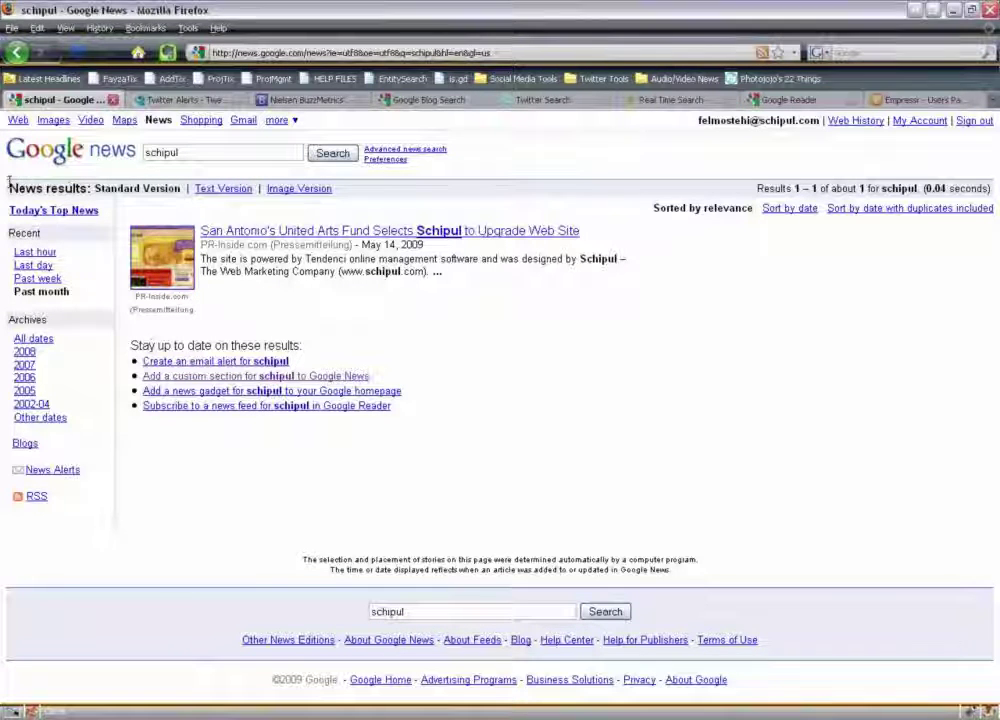
Step: Highlight the News results heading and Recent time filters for schipul, then clear the highlight
drag(10, 188, 178, 192)
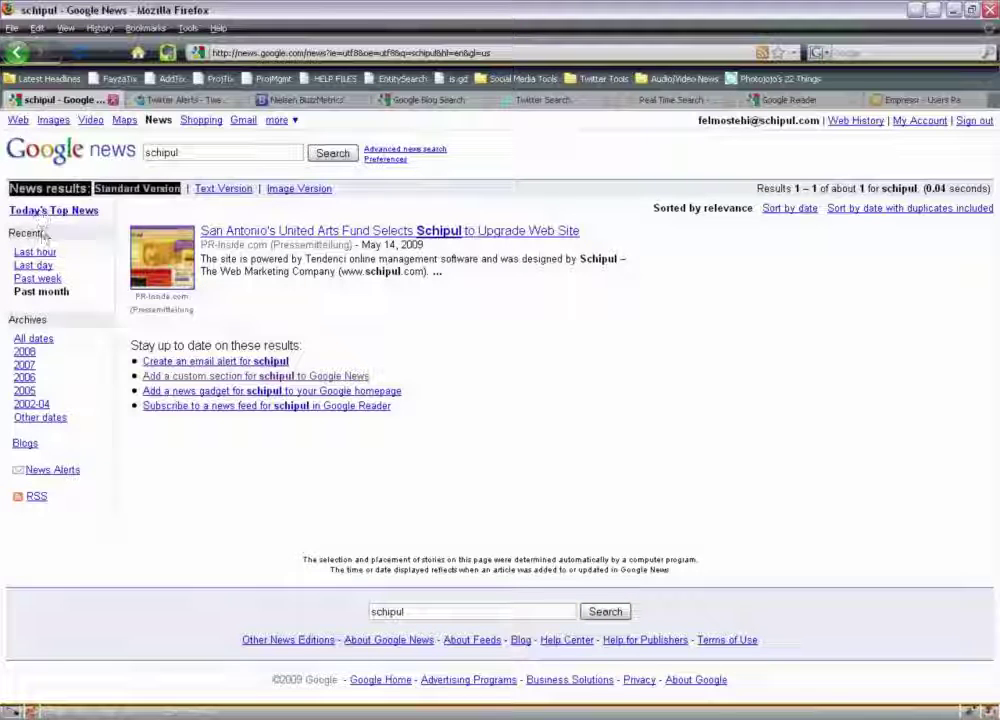
drag(10, 231, 74, 303)
click(25, 300)
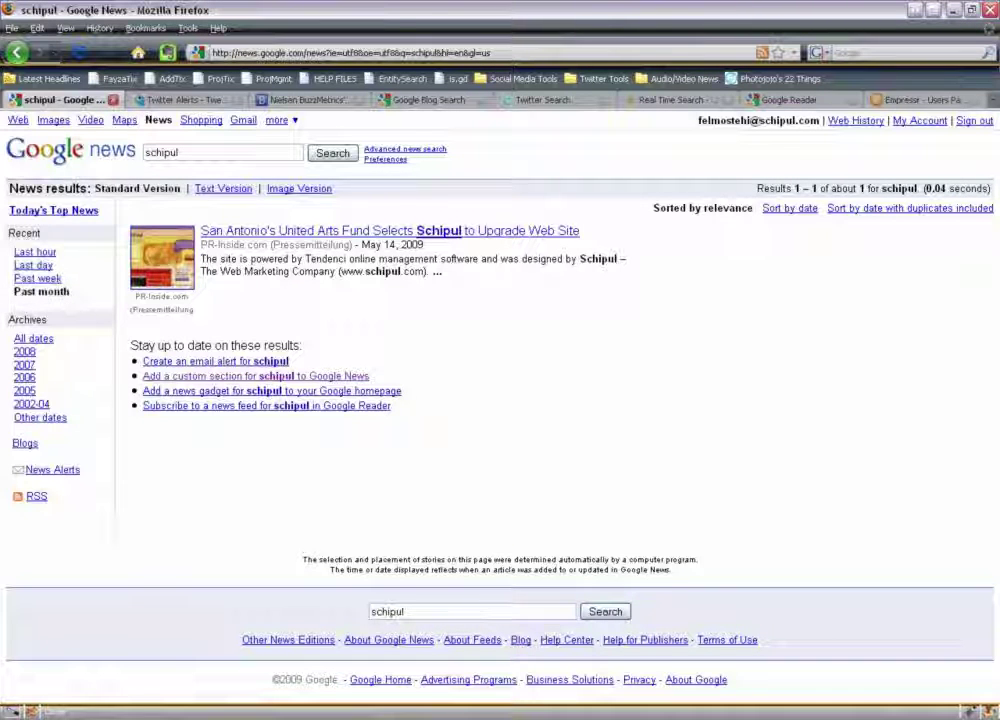
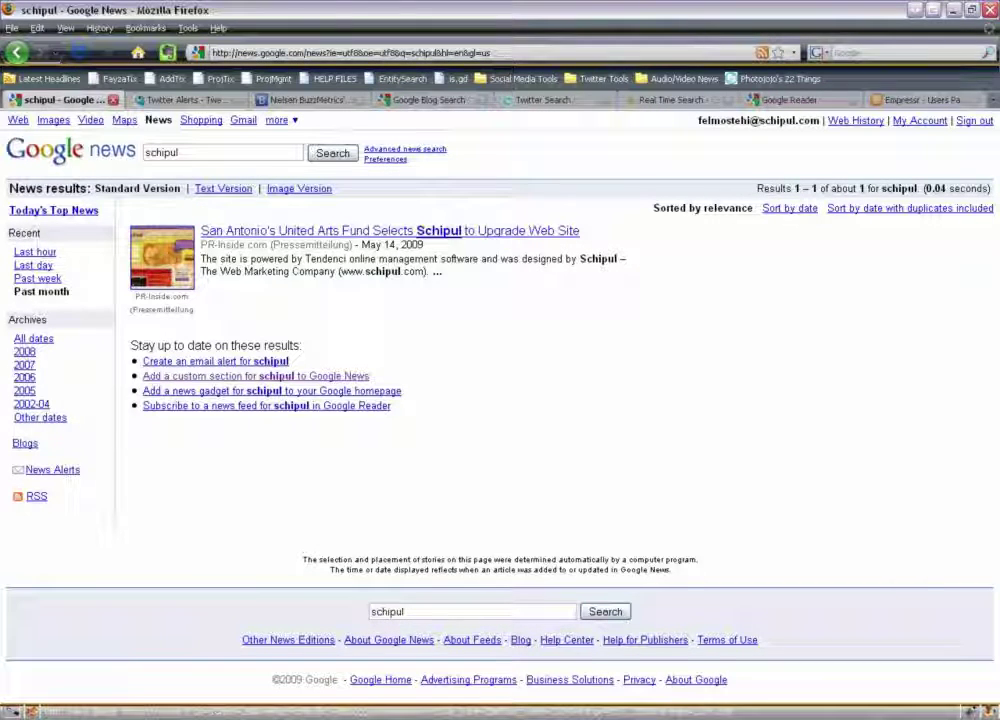
Step: Browse the 2008 schipul news archive, then open the all-dates 1980–2009 archive
click(23, 352)
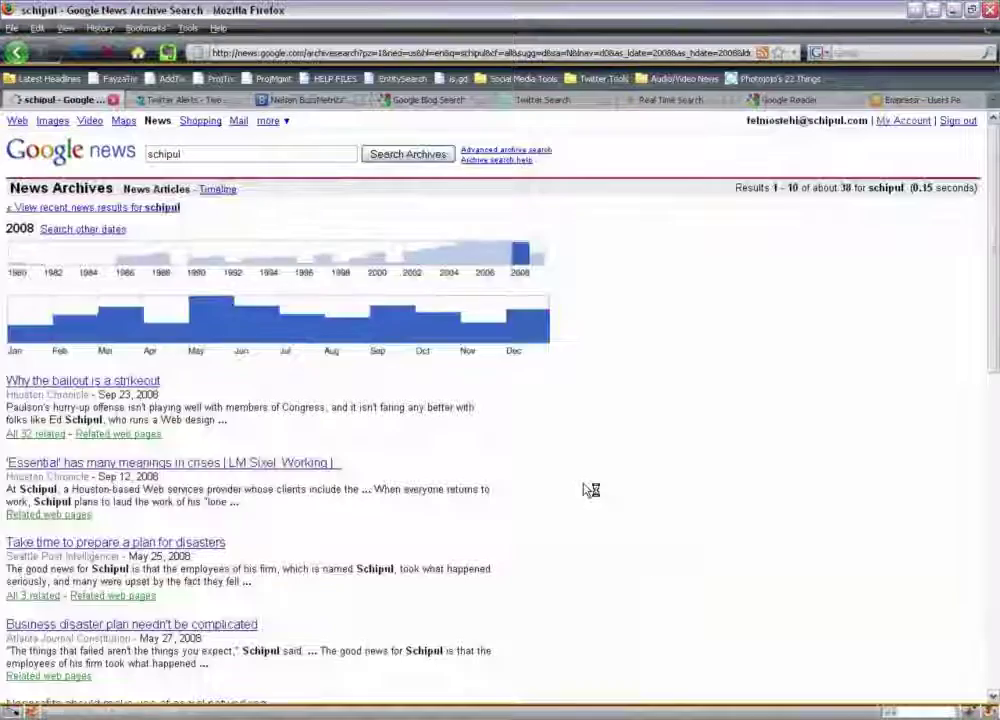
scroll(587, 488, down, 1)
scroll(277, 400, down, 8)
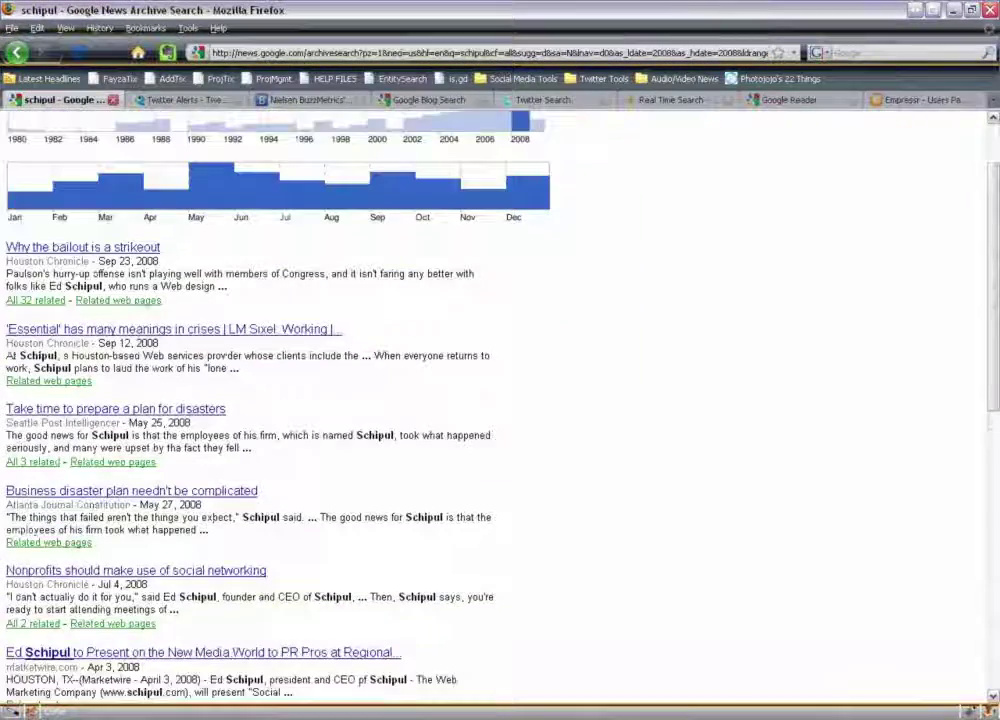
scroll(277, 400, down, 3)
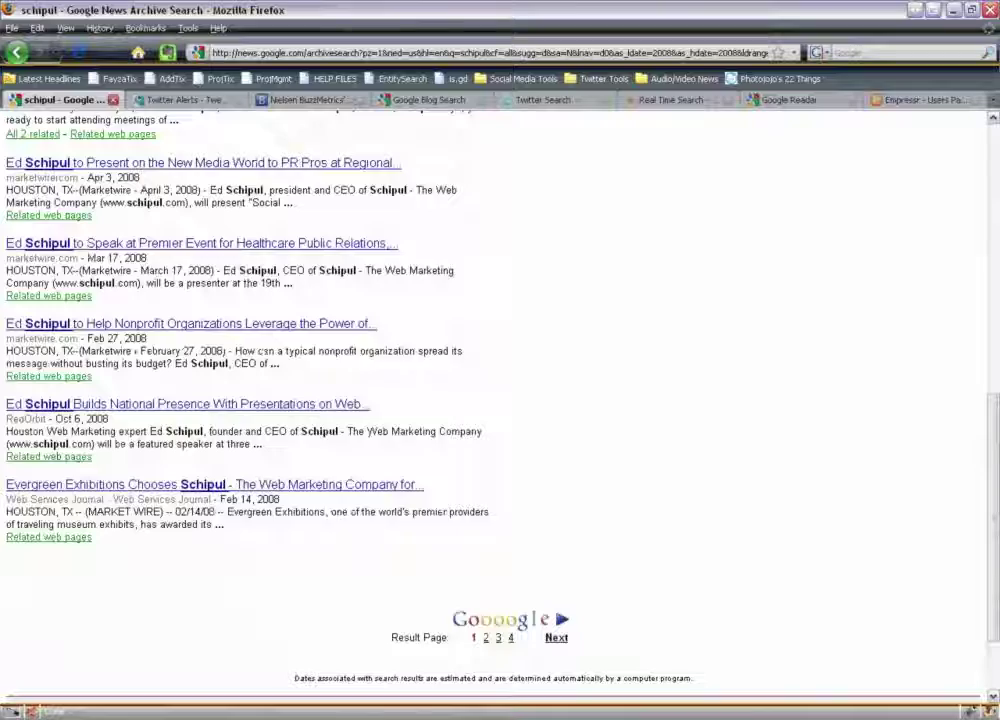
scroll(277, 400, up, 1)
scroll(578, 488, up, 5)
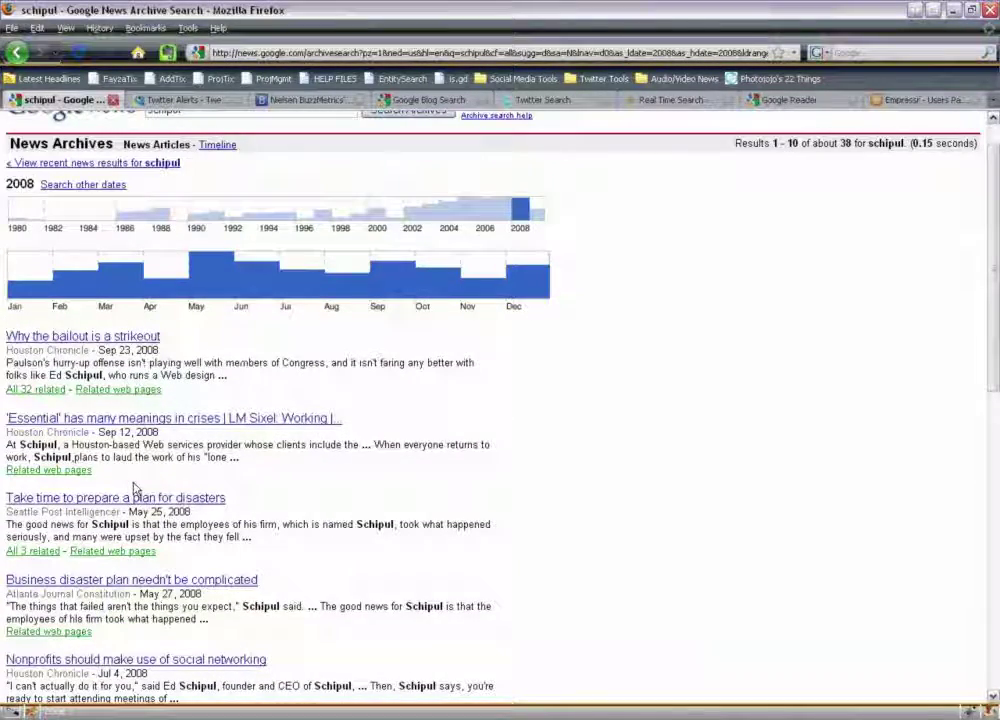
scroll(134, 492, down, 2)
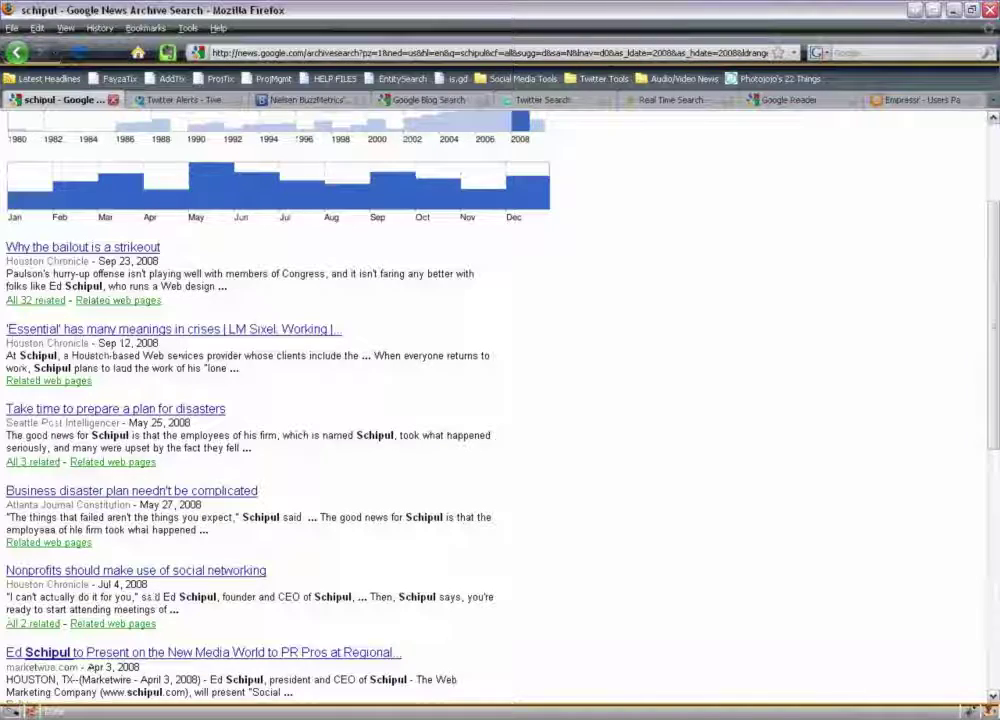
scroll(27, 310, up, 3)
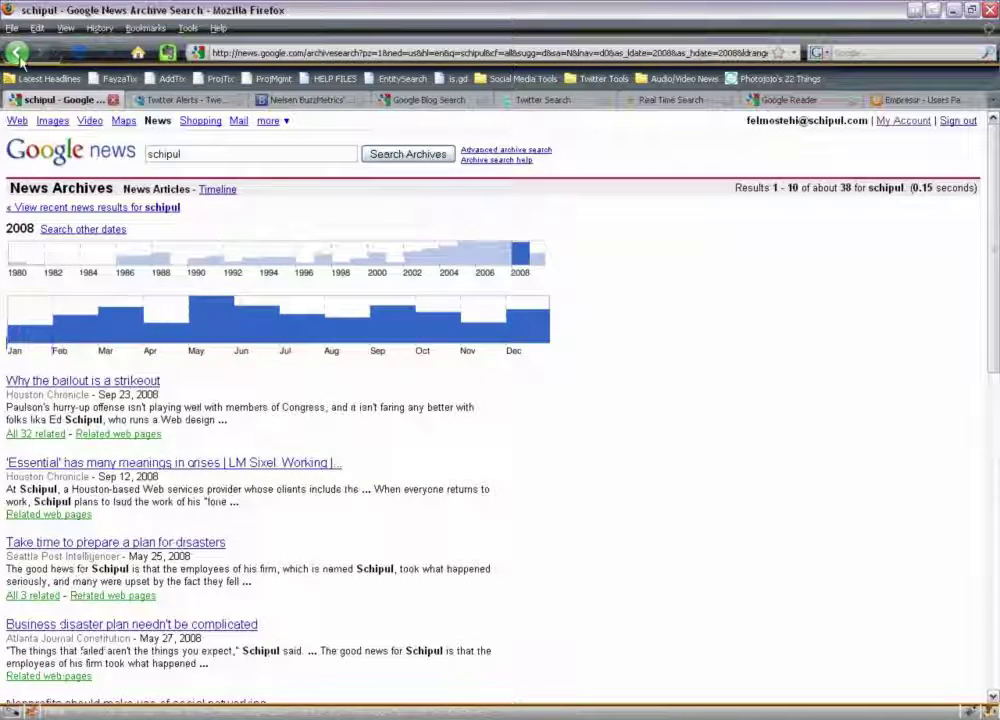
click(45, 208)
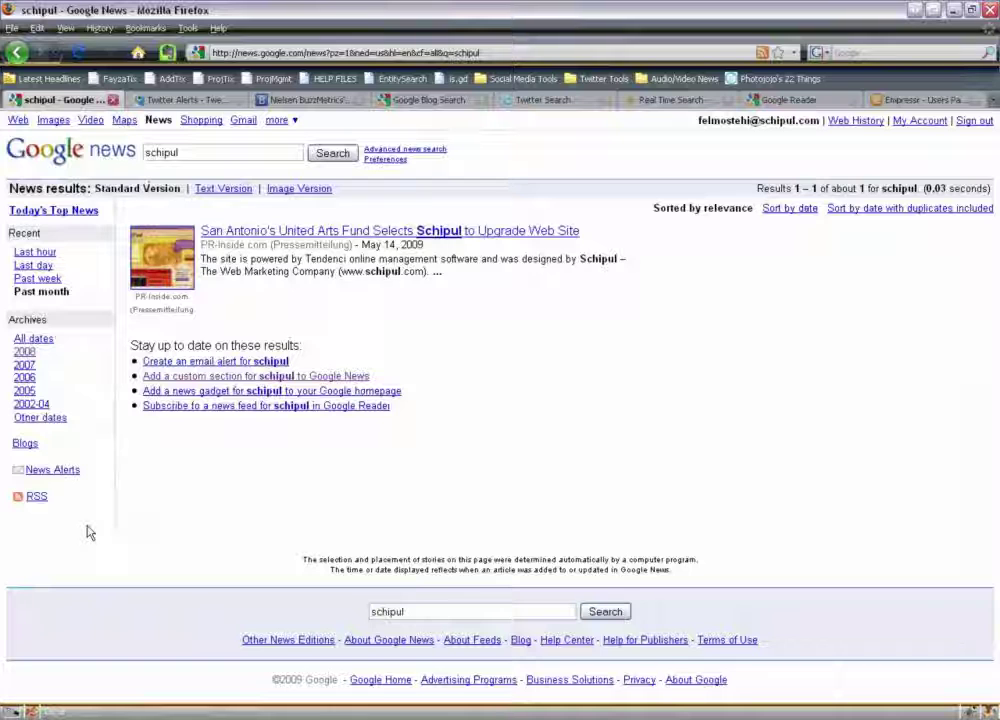
click(40, 340)
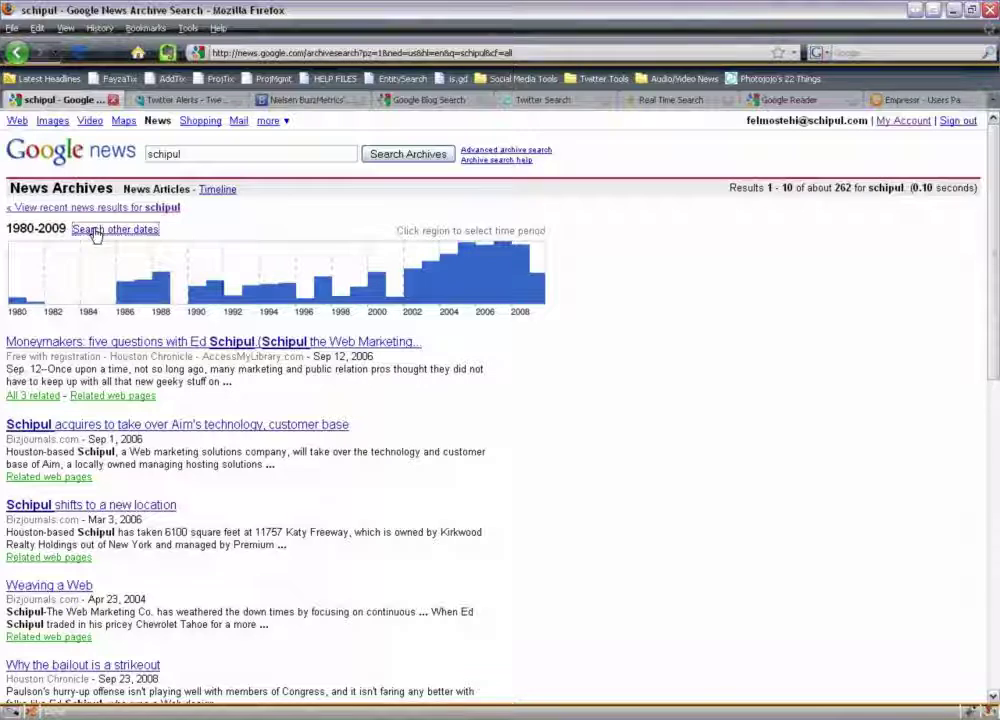
Step: Search the schipul archive from 2000 to 2009, then return to recent schipul news
click(96, 230)
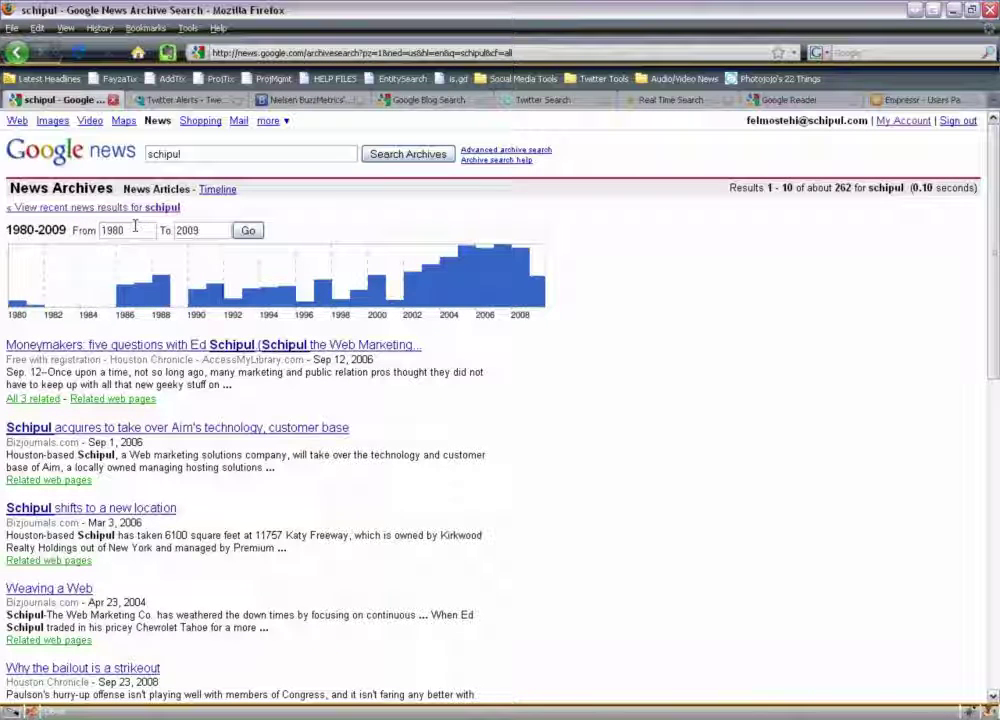
double_click(132, 230)
text(2)
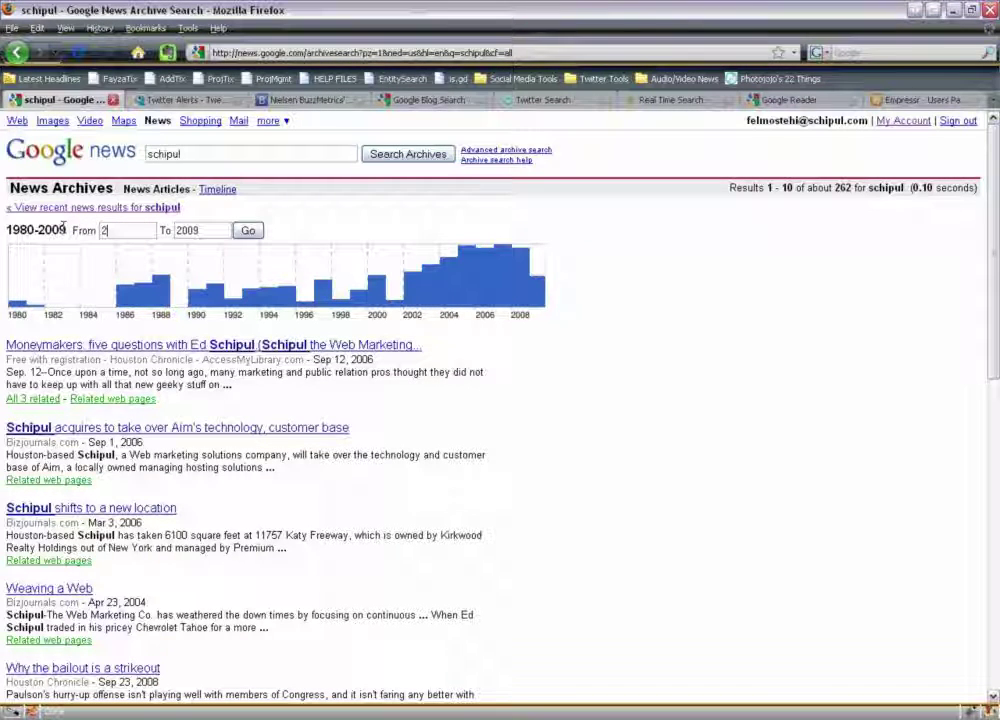
text(000)
key(Tab)
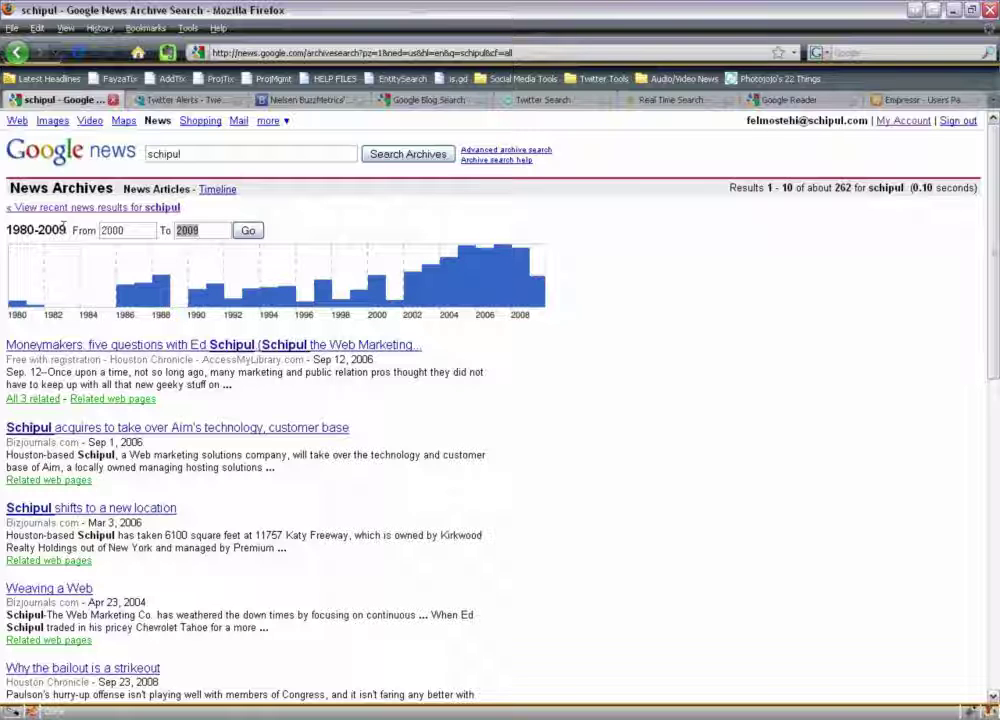
click(250, 231)
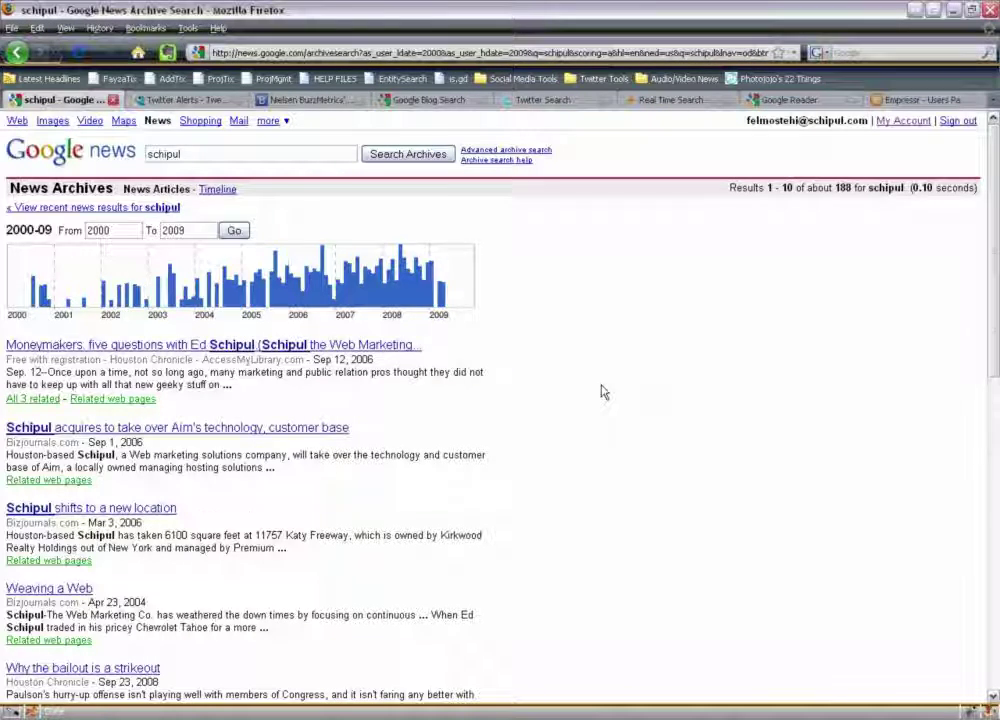
scroll(601, 392, down, 5)
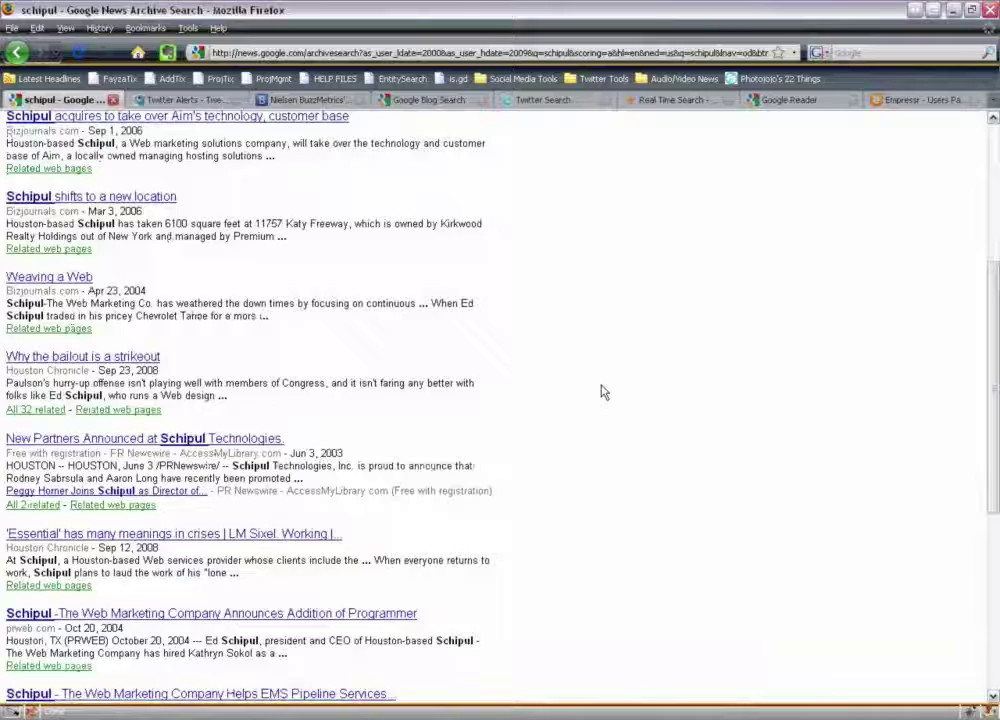
scroll(601, 392, up, 5)
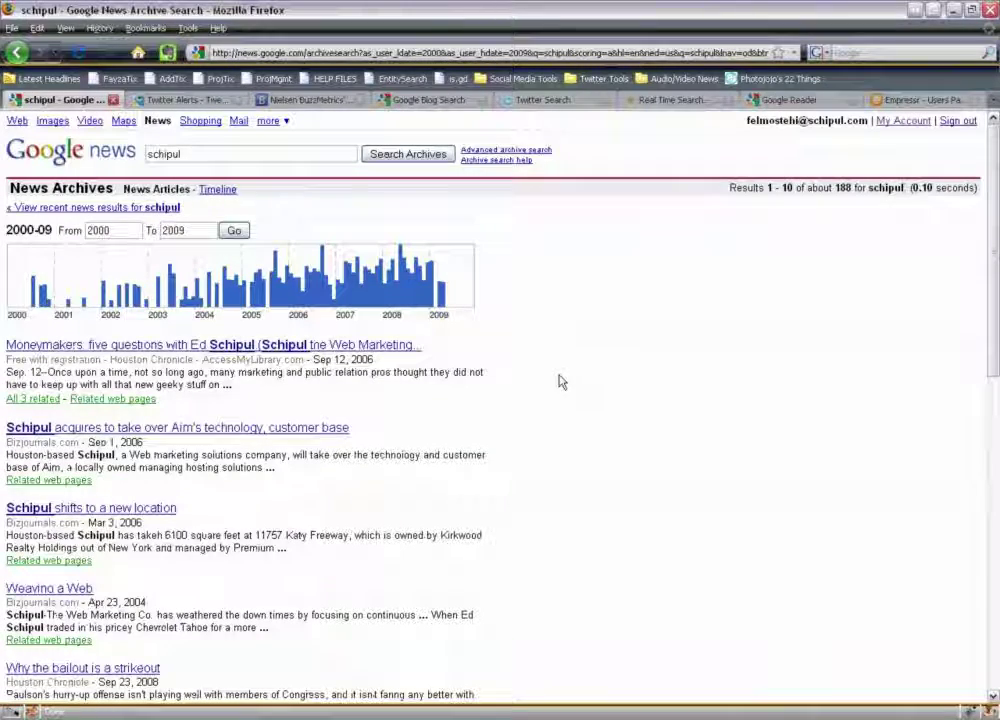
click(93, 207)
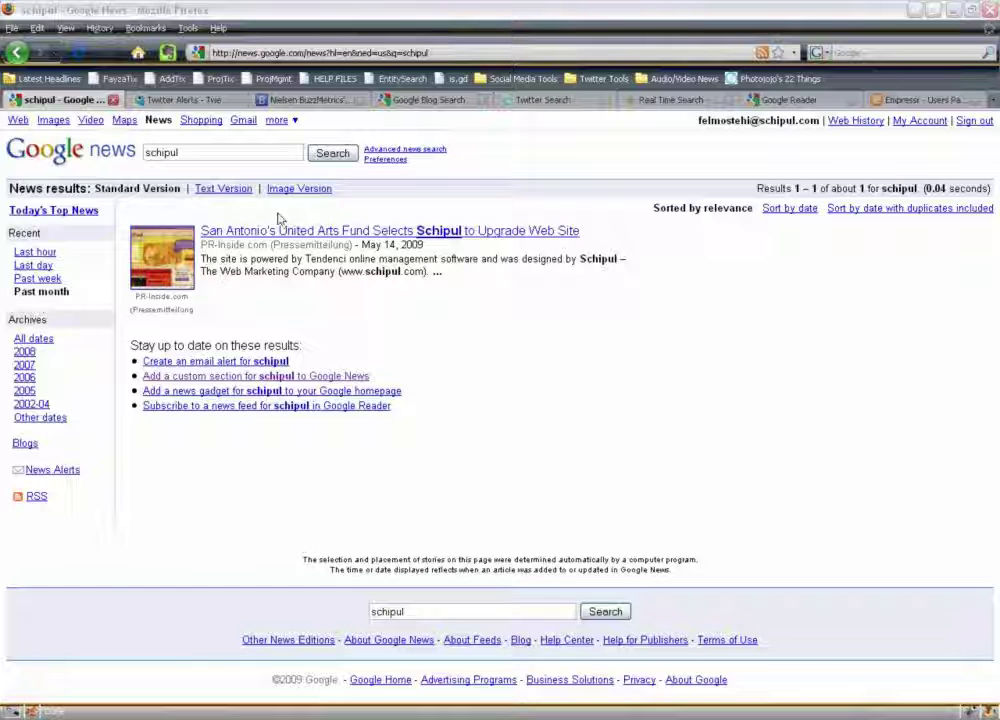
Step: Go back through the visited news pages to the Google Alerts management page
click(17, 52)
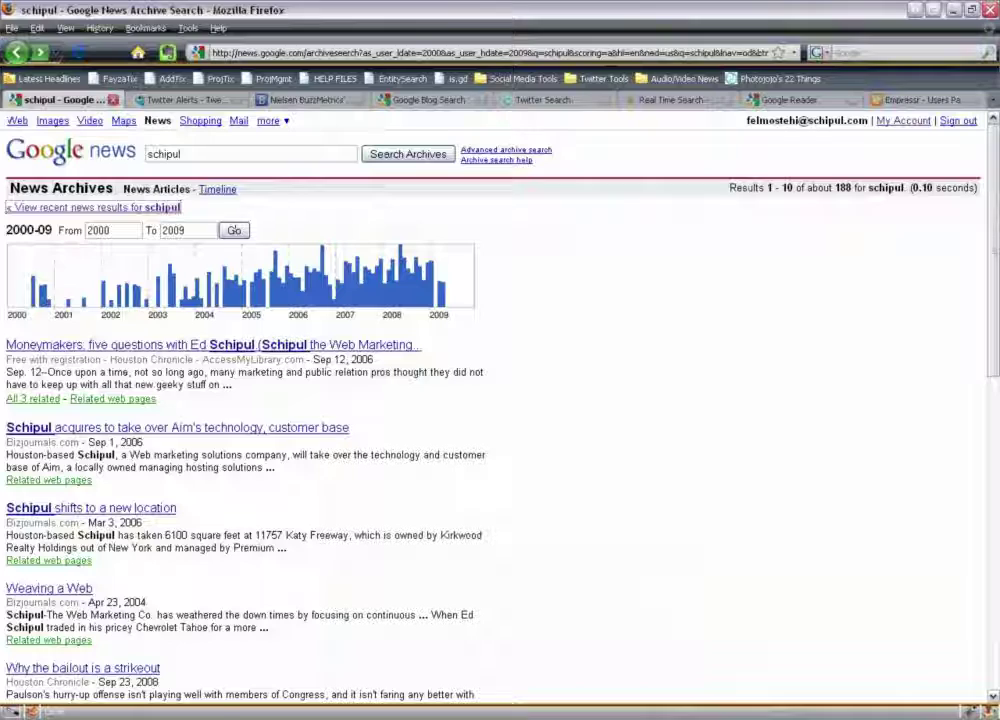
click(17, 52)
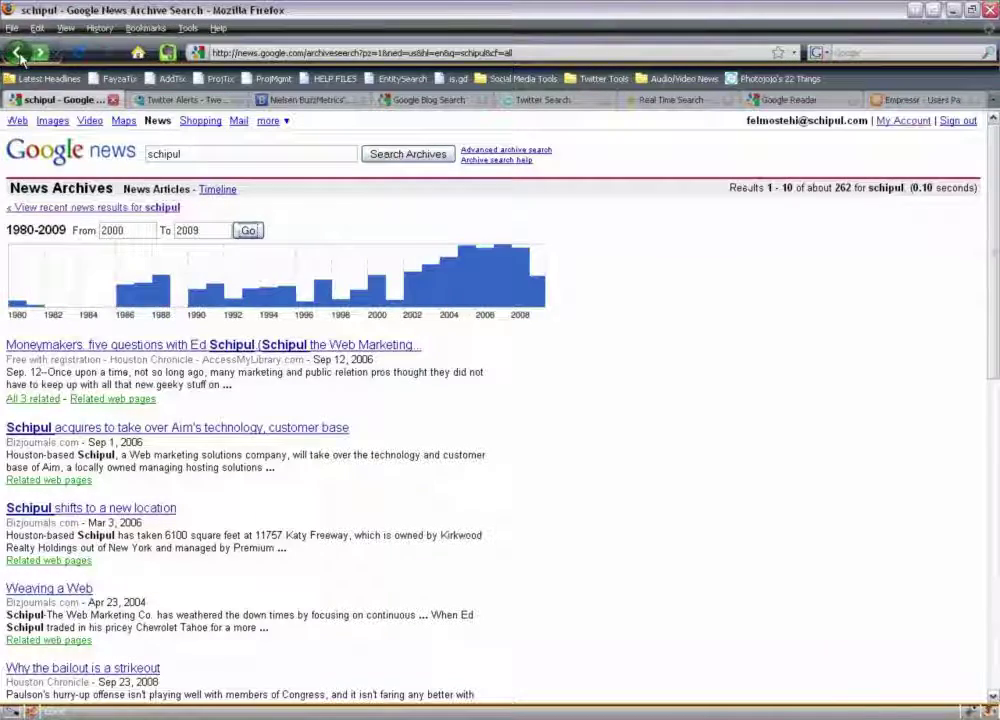
click(17, 52)
click(40, 52)
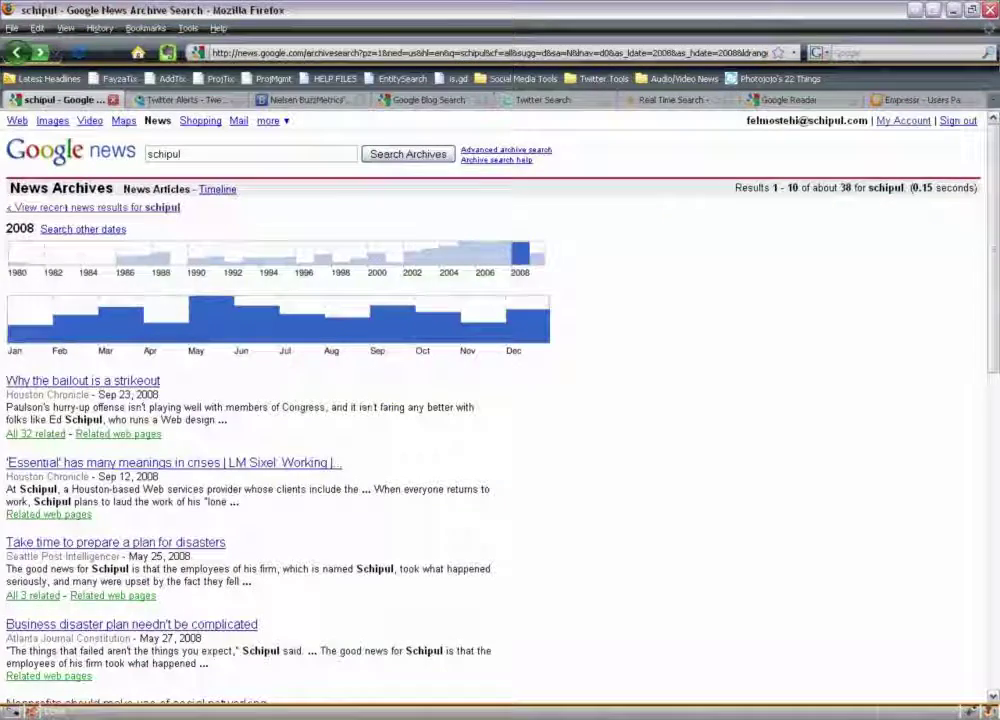
click(17, 52)
click(17, 52)
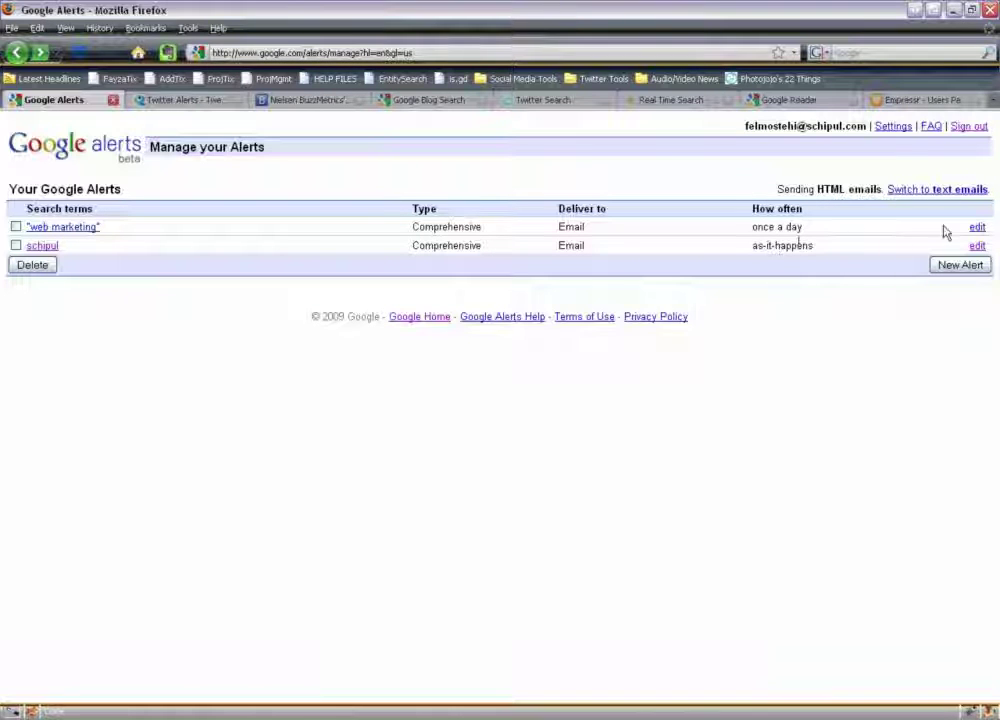
Step: Review the 'web marketing' alert's settings without saving, then switch to the TweetBeep tab
click(977, 227)
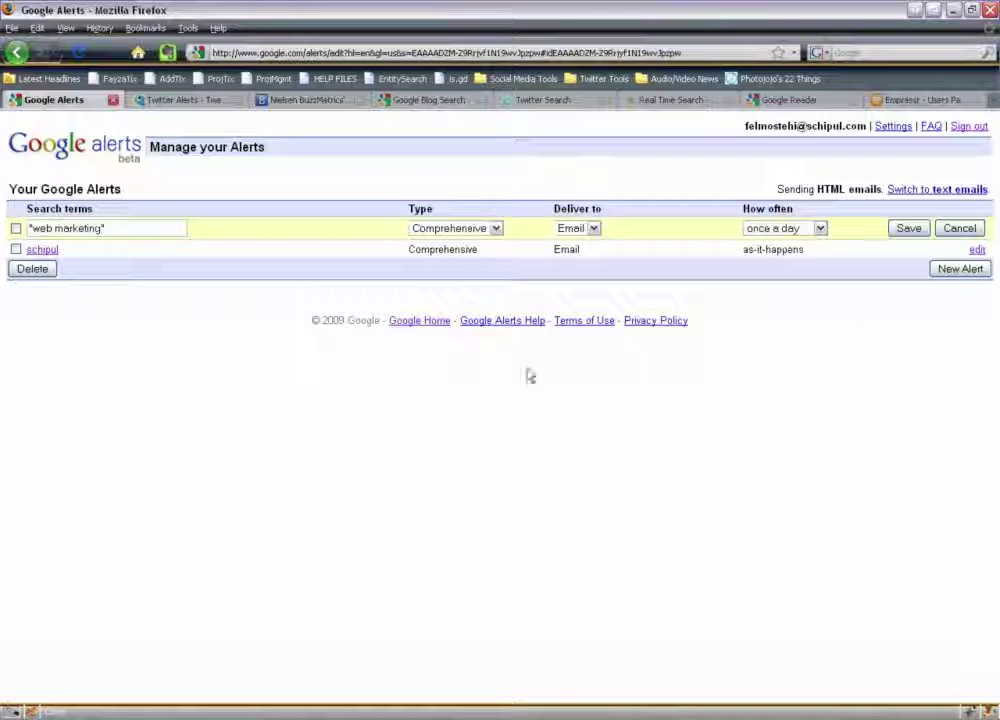
click(959, 228)
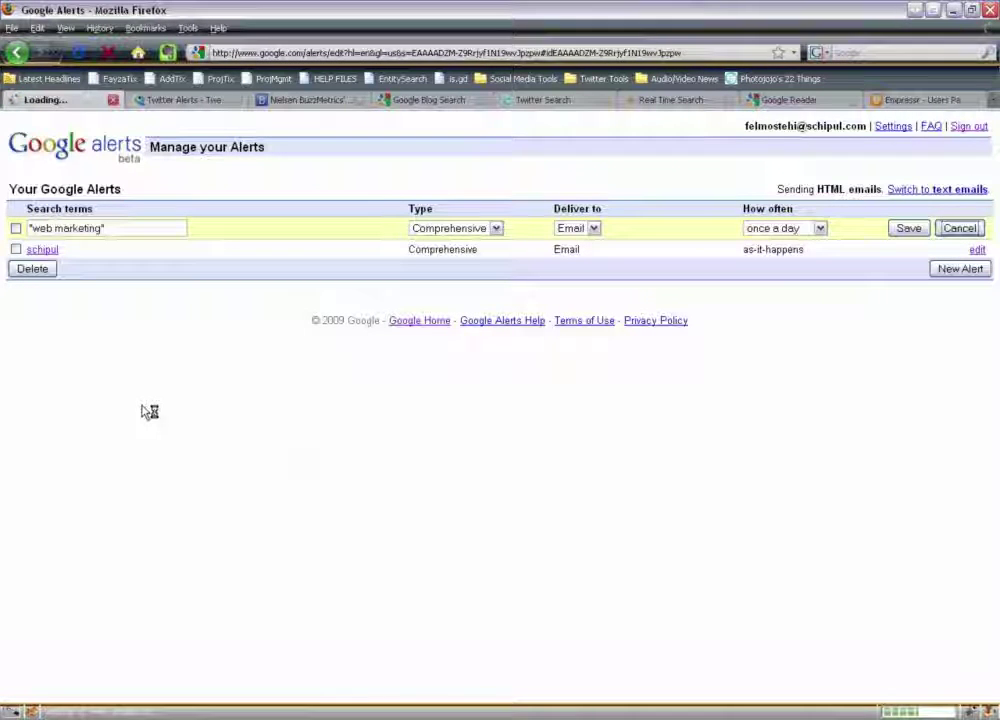
click(187, 105)
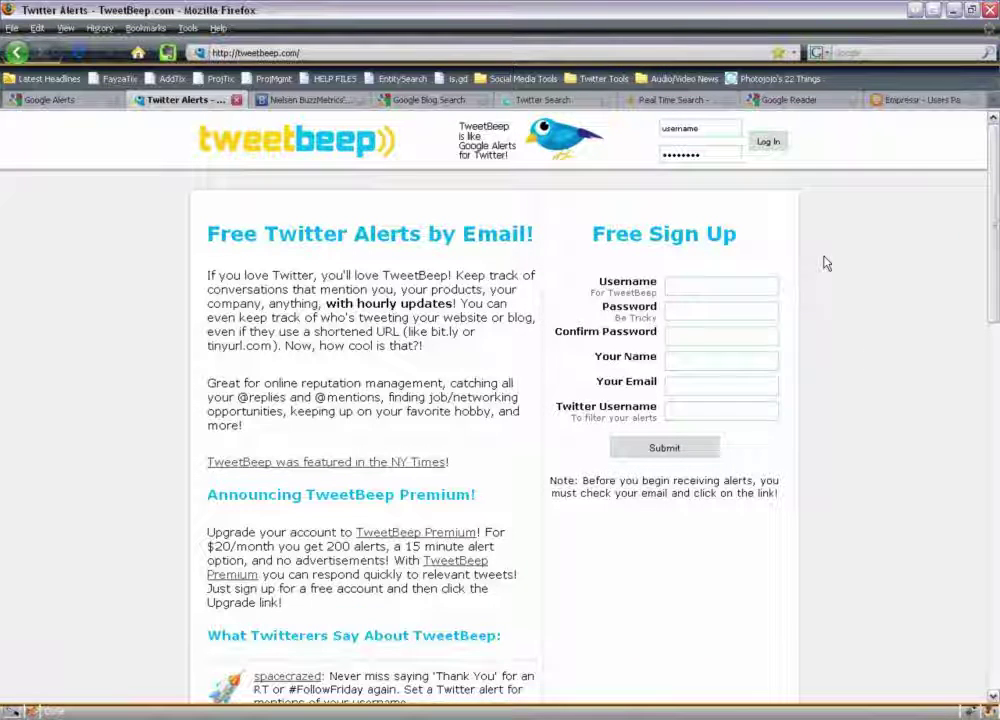
Step: Log in to TweetBeep with the account username and password, declining to remember the password
click(752, 290)
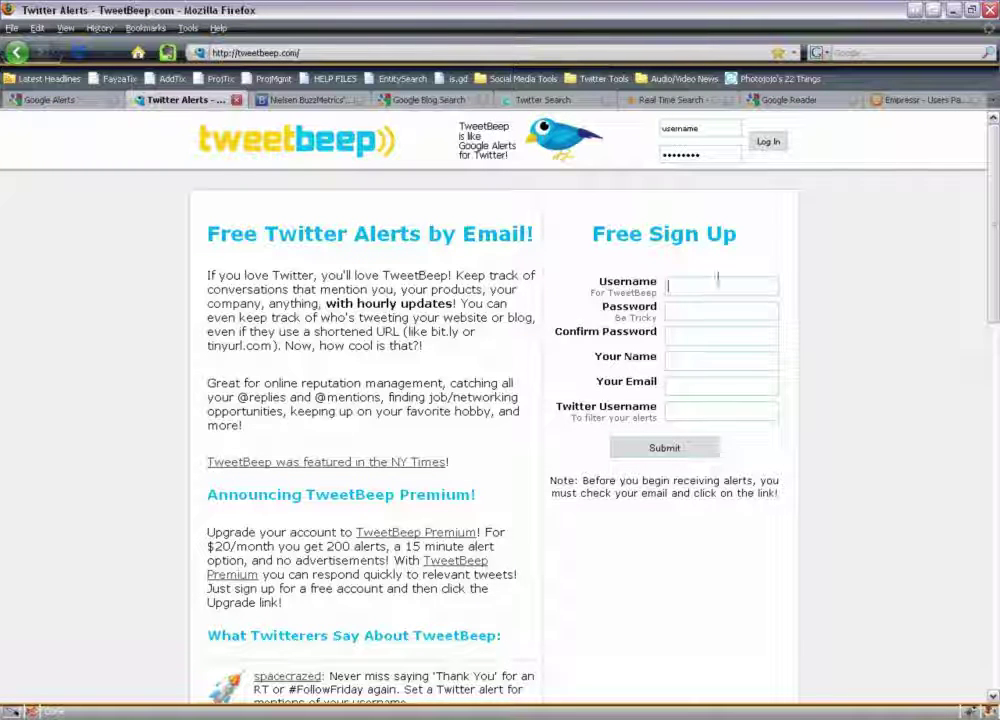
click(712, 132)
text(fayz)
click(726, 141)
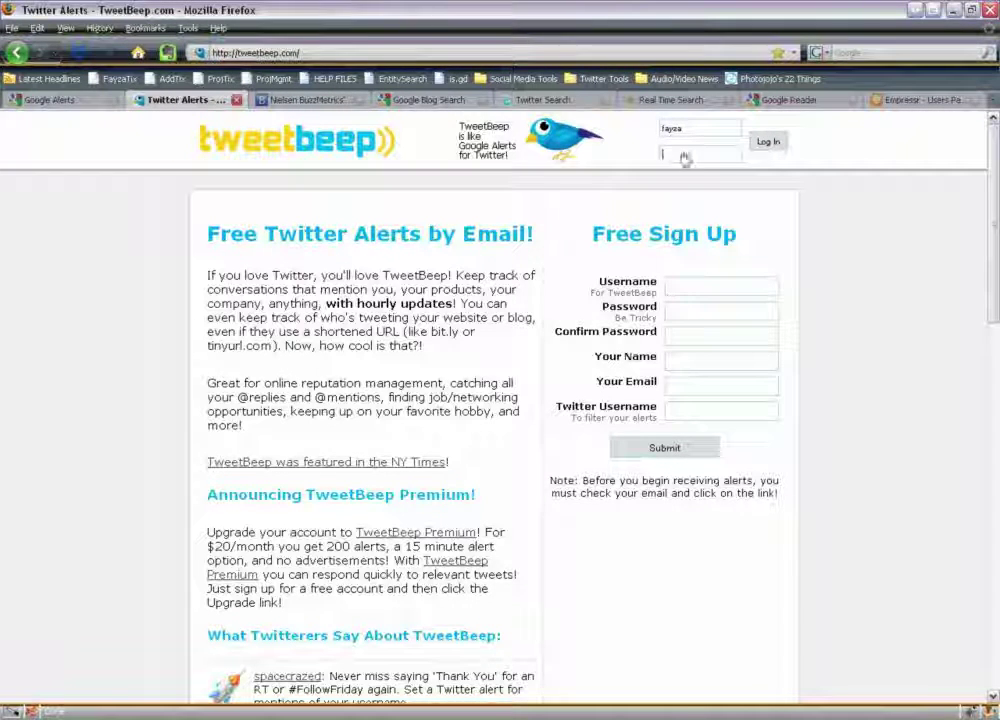
text(••)
key(Return)
text(•••••••)
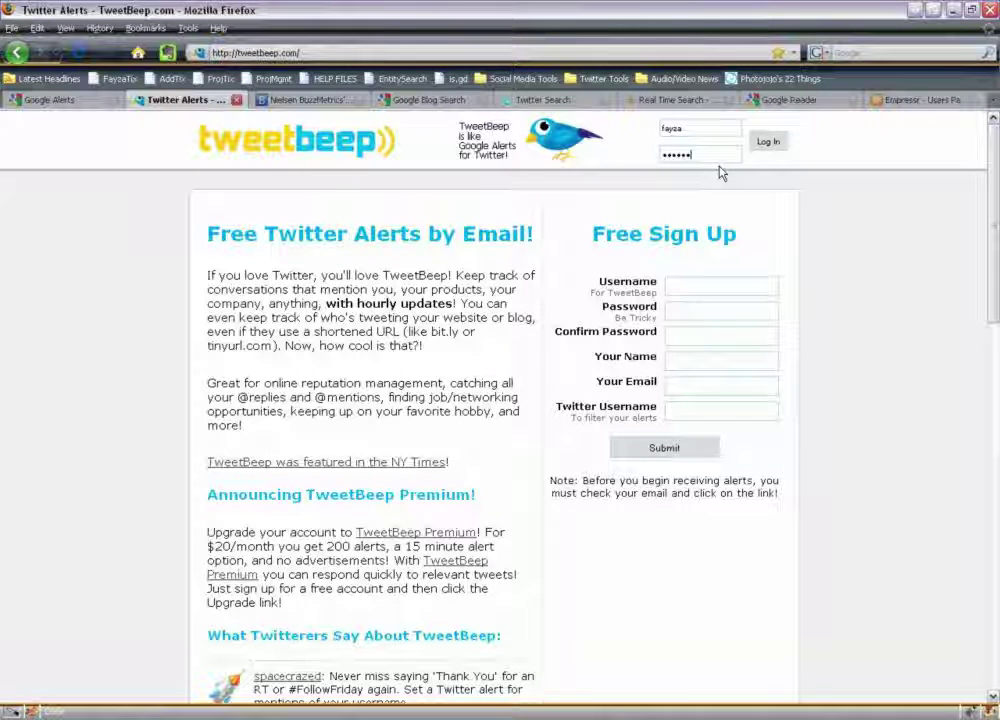
click(768, 141)
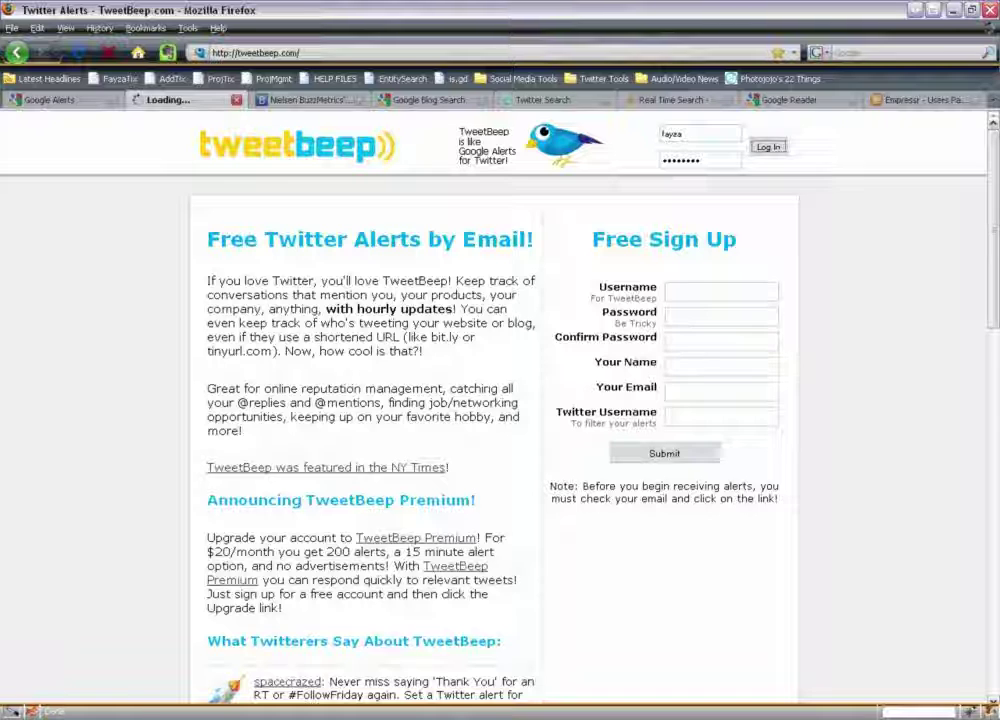
click(955, 123)
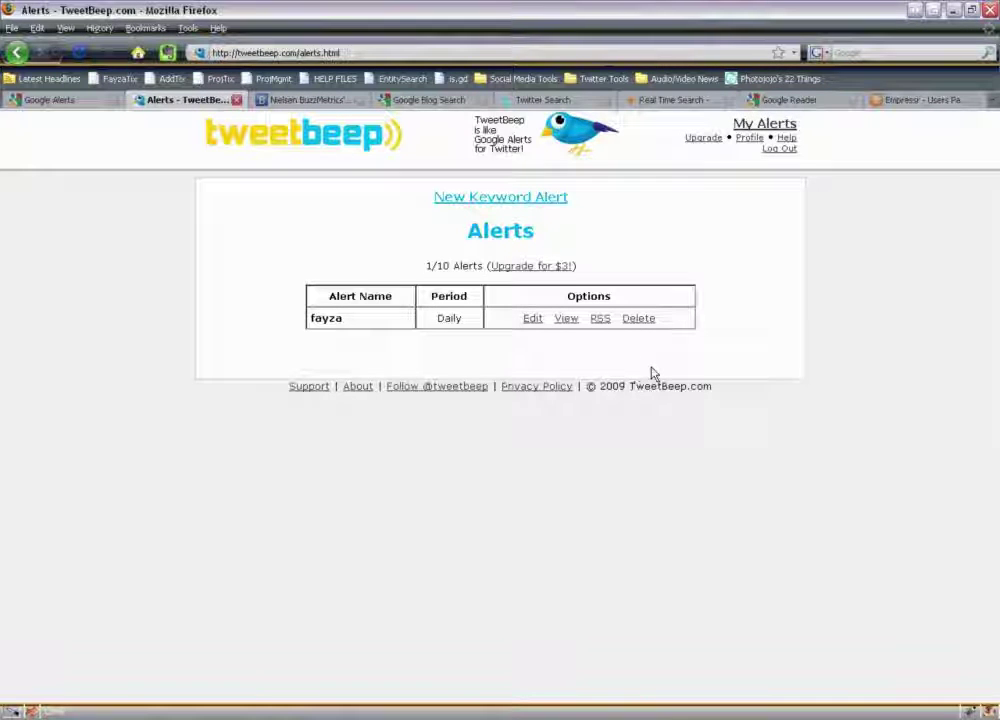
Step: Open the existing daily keyword alert and save it without changes
click(531, 318)
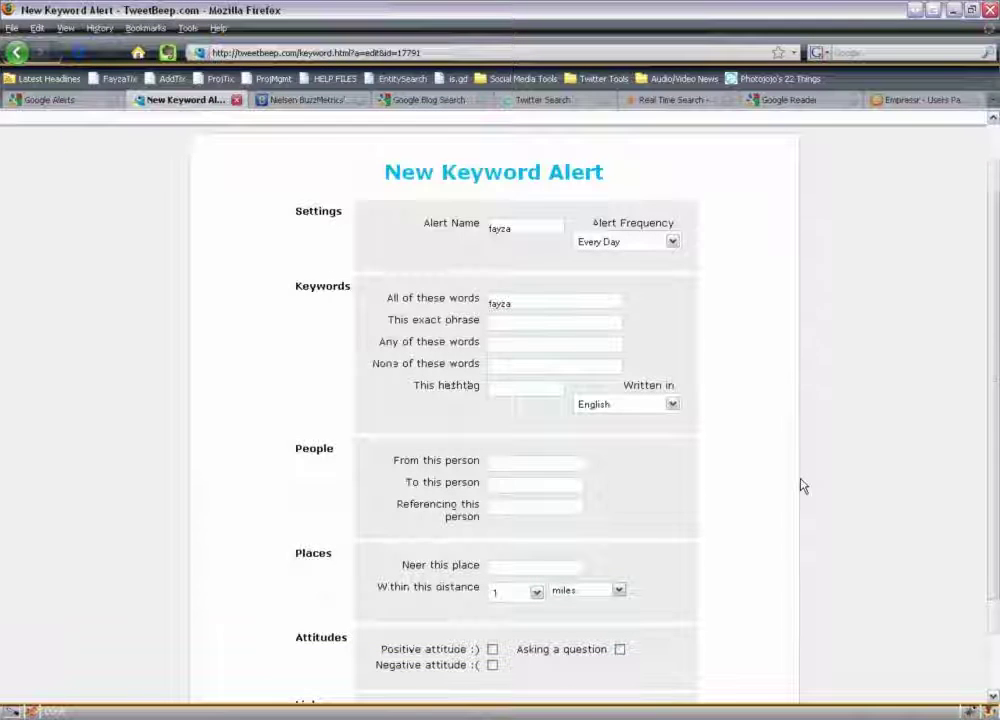
scroll(800, 485, down, 1)
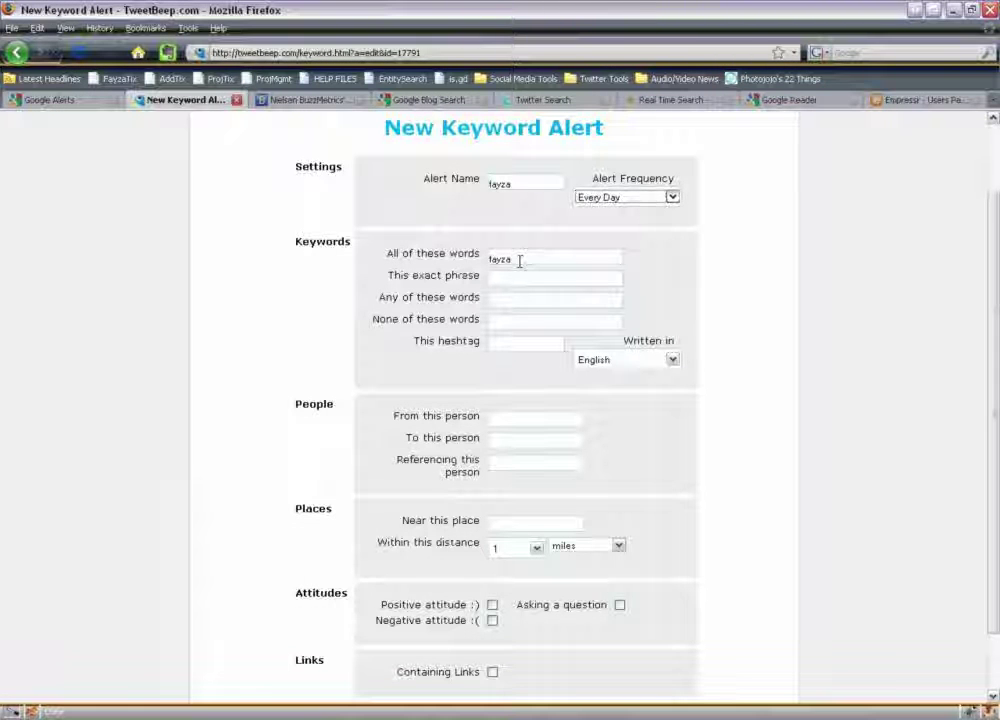
scroll(800, 503, down, 1)
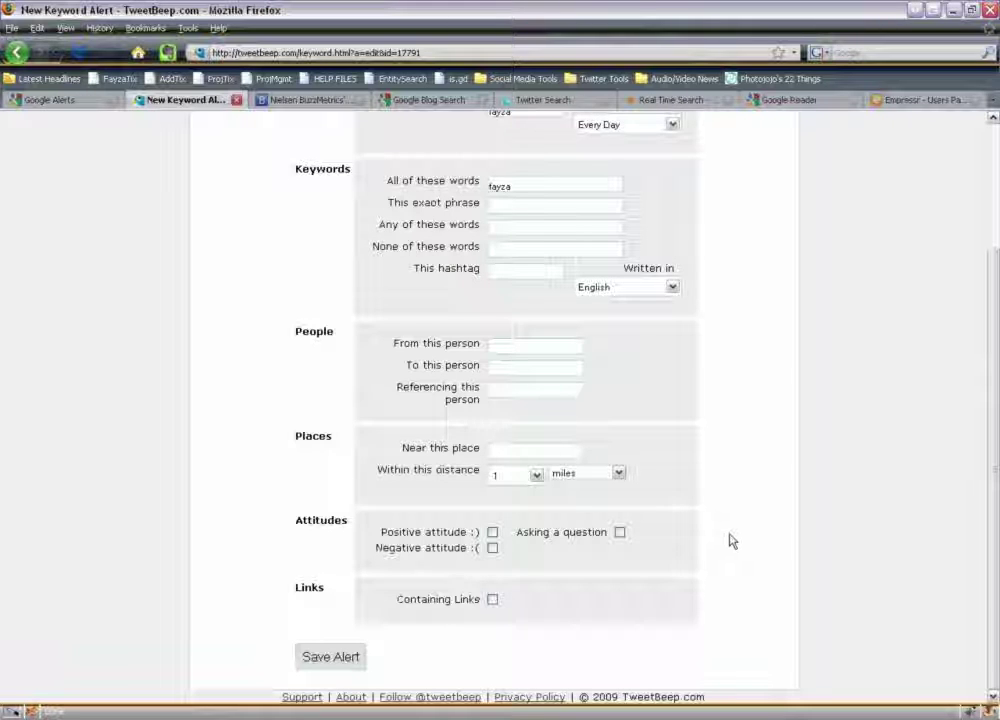
click(331, 656)
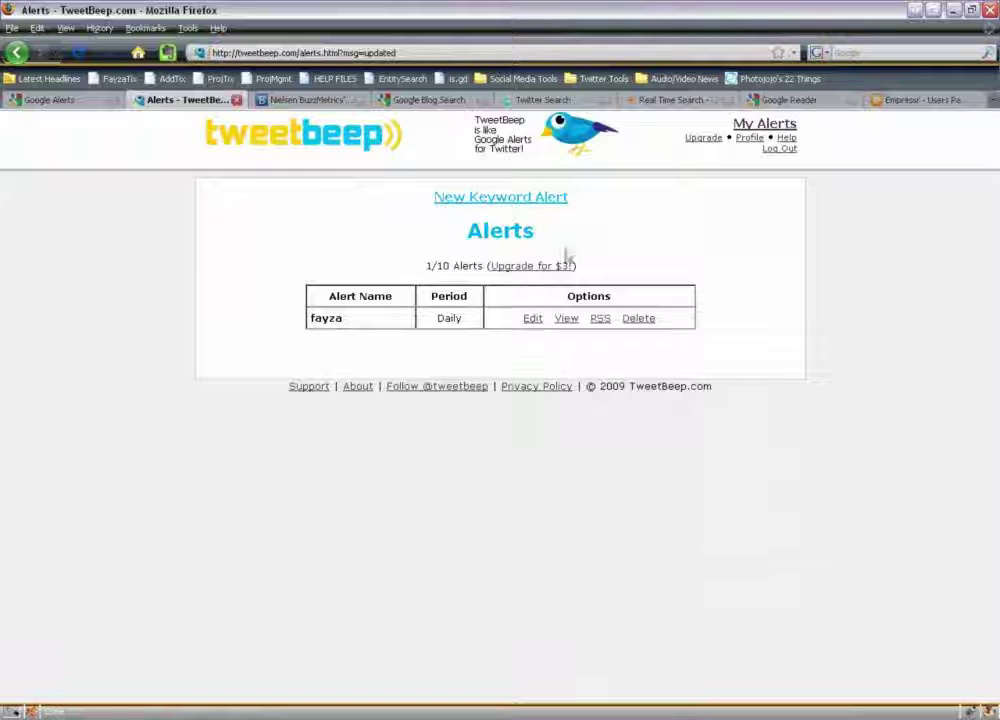
Step: Start a new keyword alert named schipul, frequency Every Day, matching the keyword schipul
click(543, 198)
click(516, 268)
text(schipul)
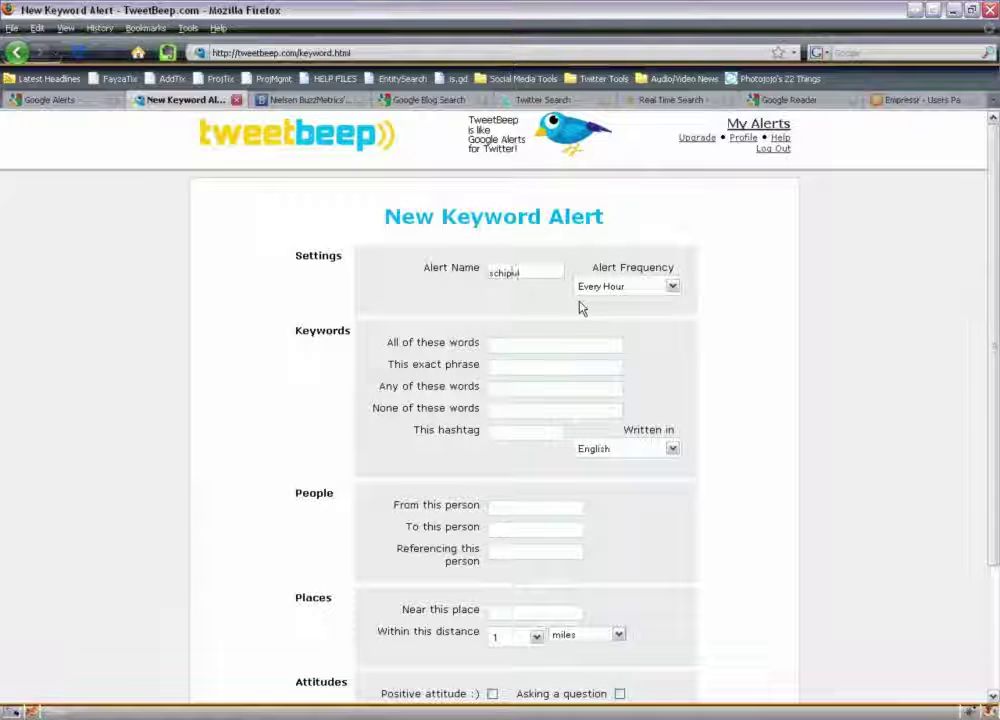
click(603, 290)
click(605, 303)
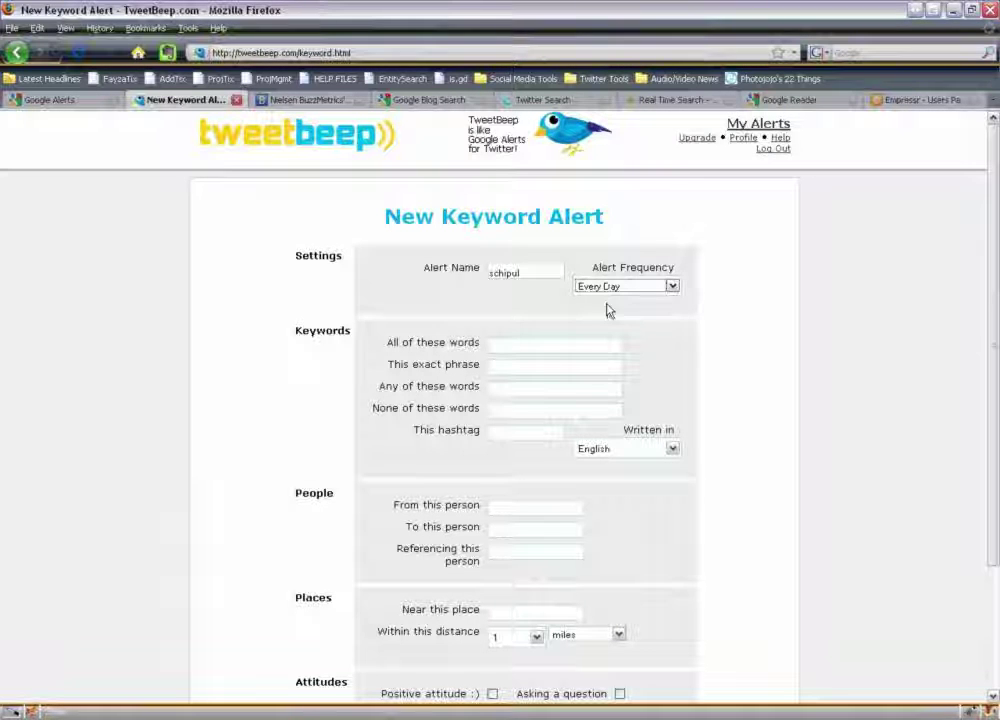
click(569, 345)
text(schipul)
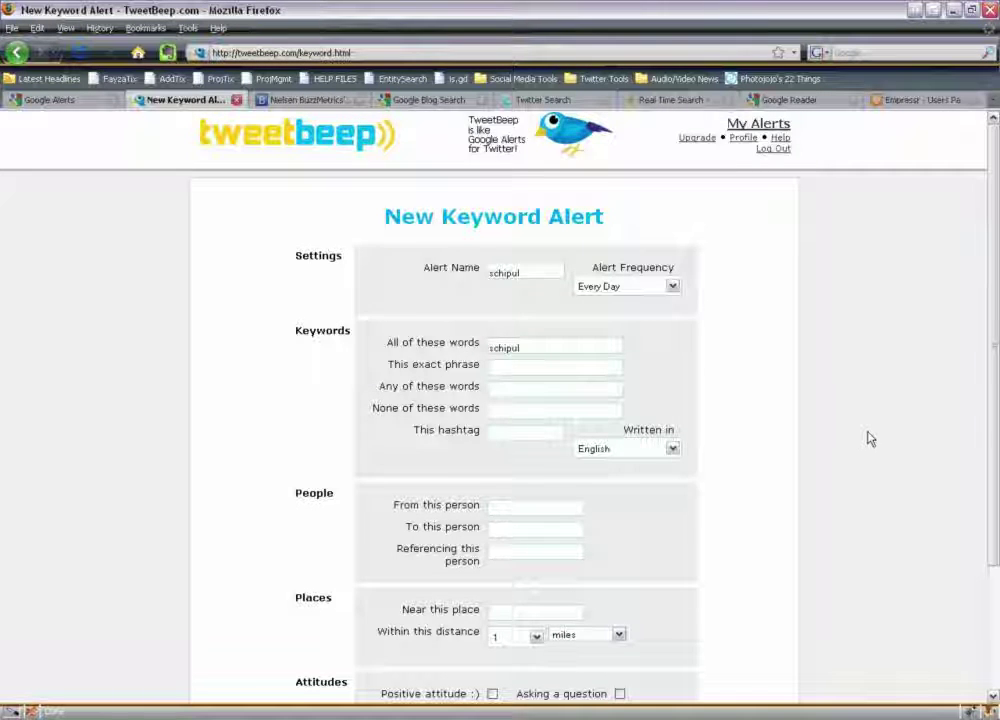
Step: Limit the alert to tweets near houston within 25 miles and save it
scroll(868, 437, down, 2)
scroll(868, 437, down, 2)
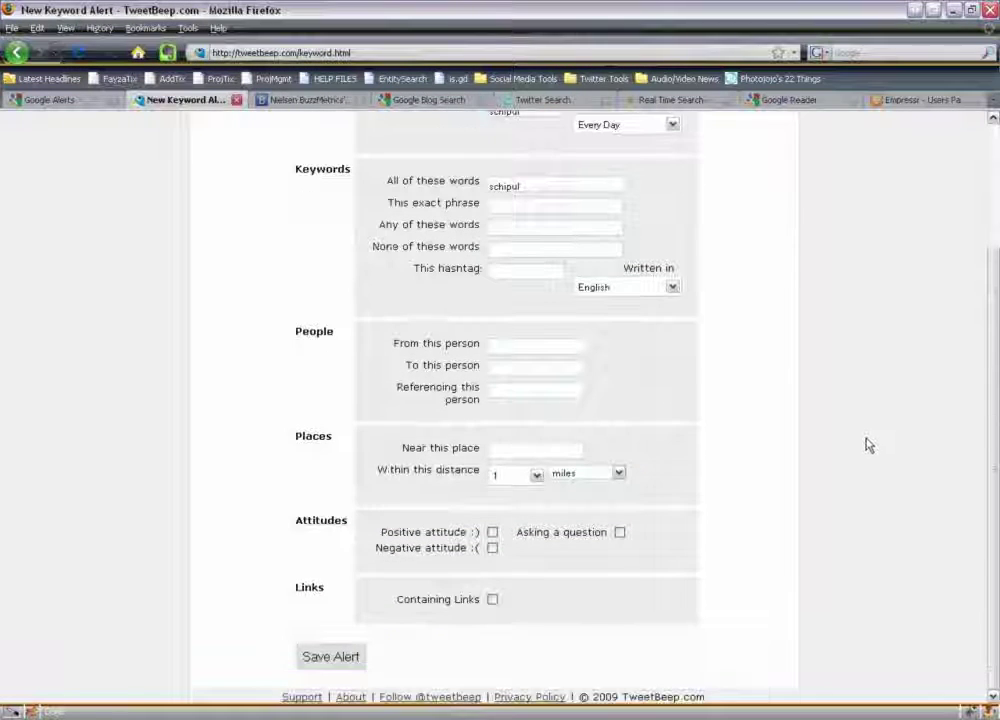
click(569, 453)
text(houston)
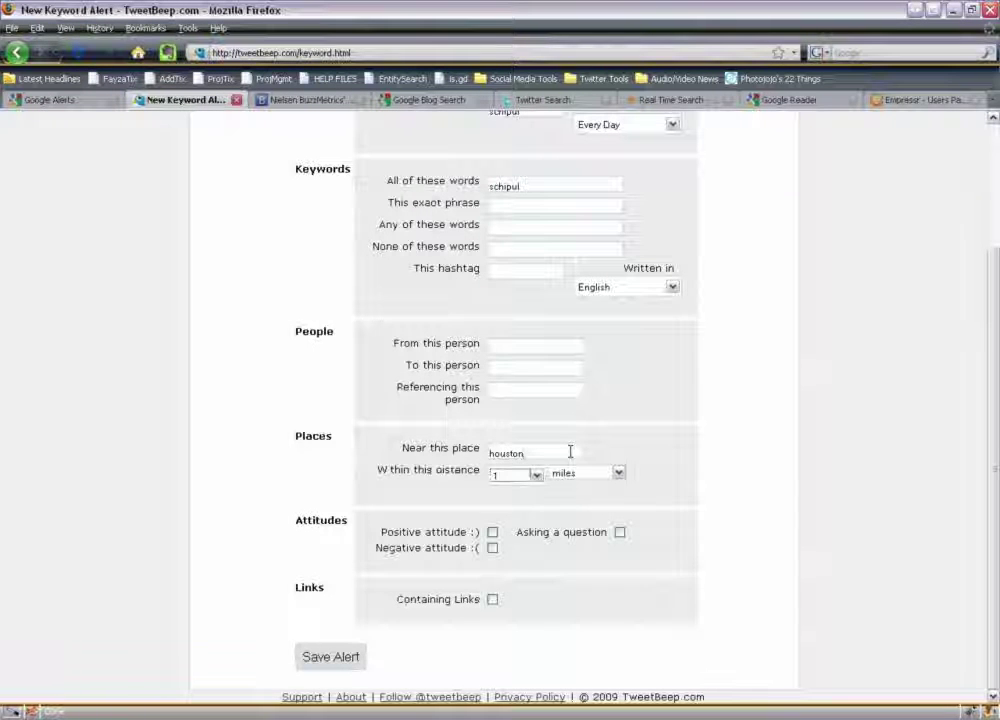
key(Down)
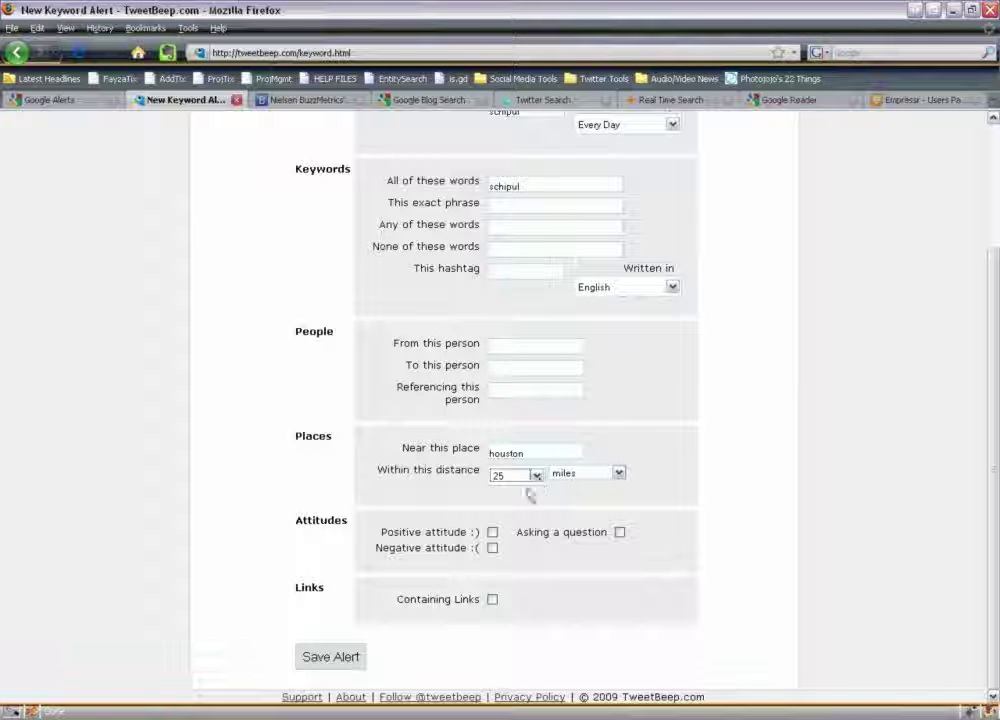
click(537, 477)
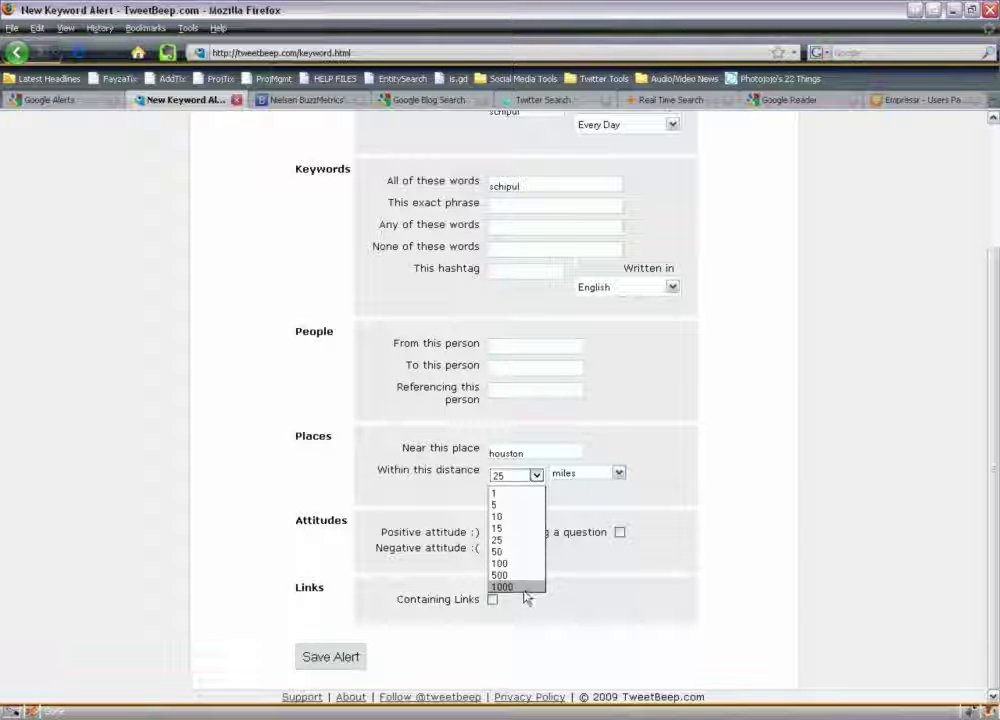
click(505, 541)
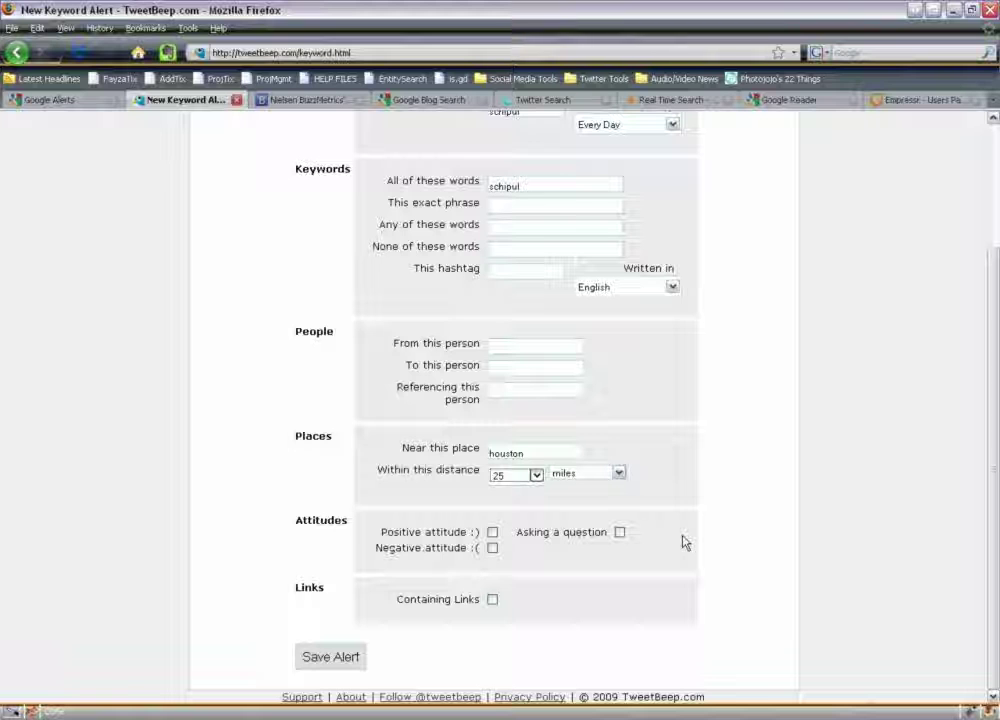
click(331, 660)
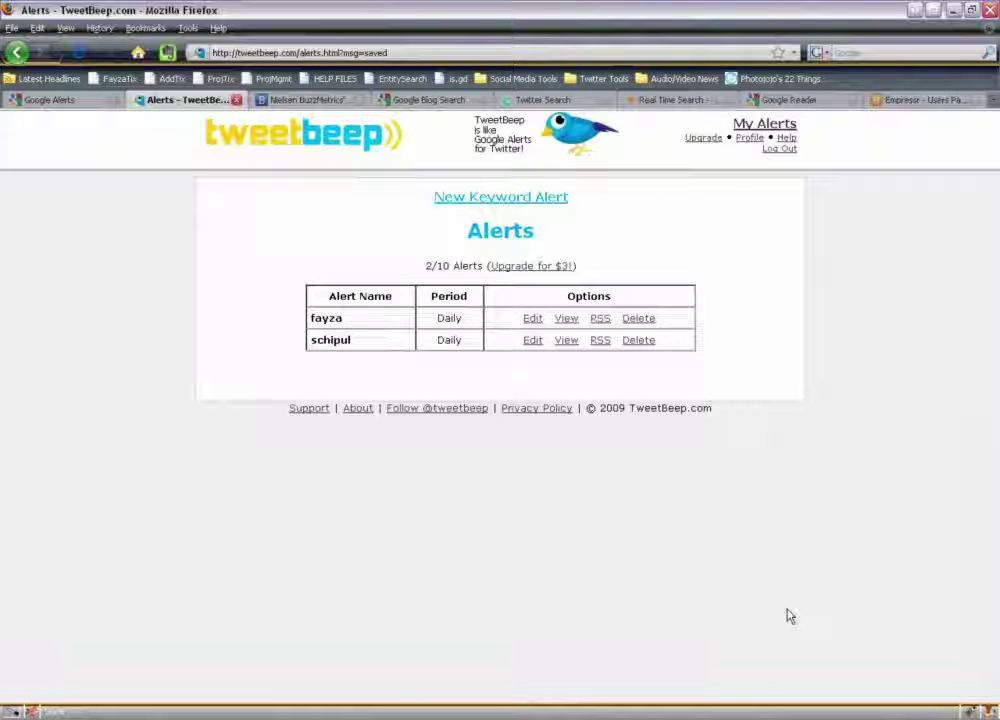
Step: View the schipul alert's matching tweets as a Twitter search near houston within 25 miles
click(570, 343)
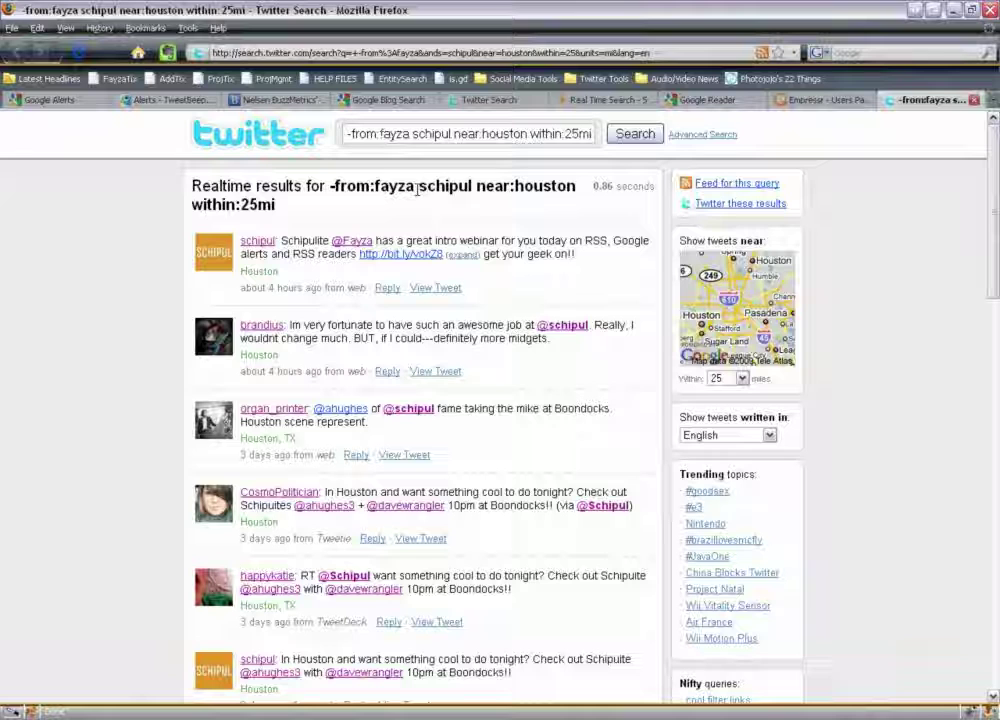
Step: Review the Houston-area schipul tweets and query, then return to the TweetBeep alerts list
drag(277, 206, 330, 186)
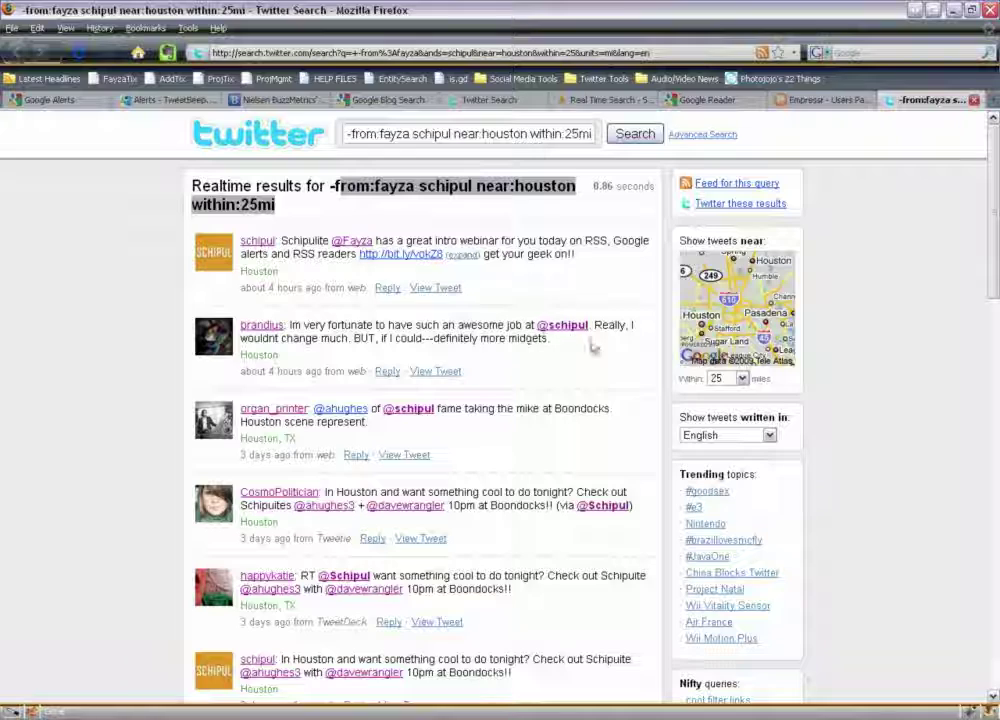
scroll(65, 365, down, 6)
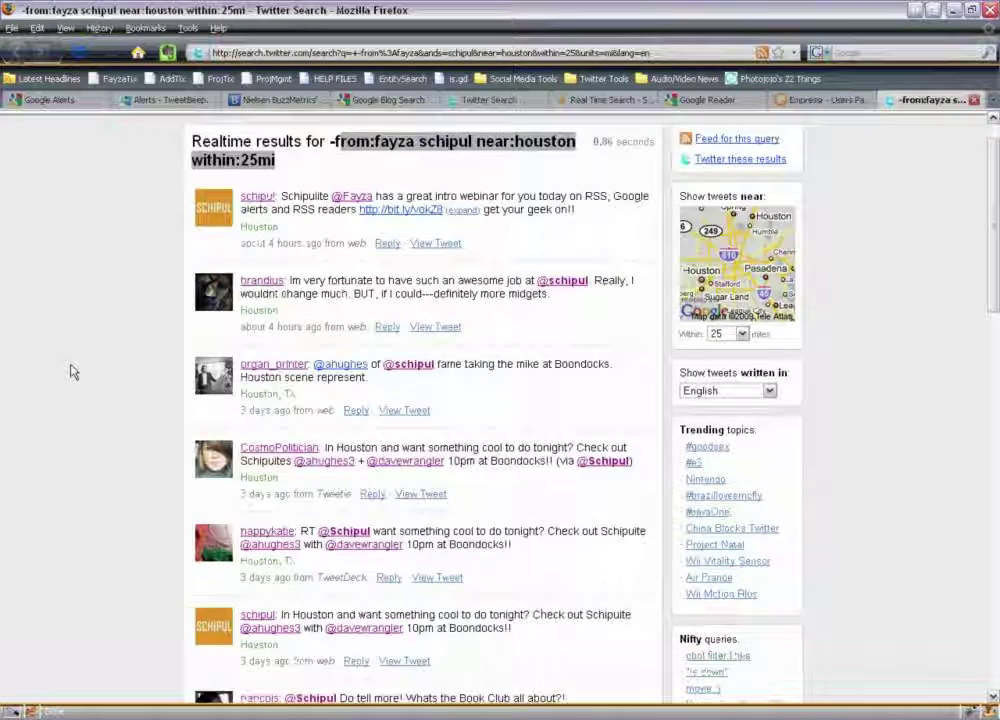
scroll(70, 372, down, 7)
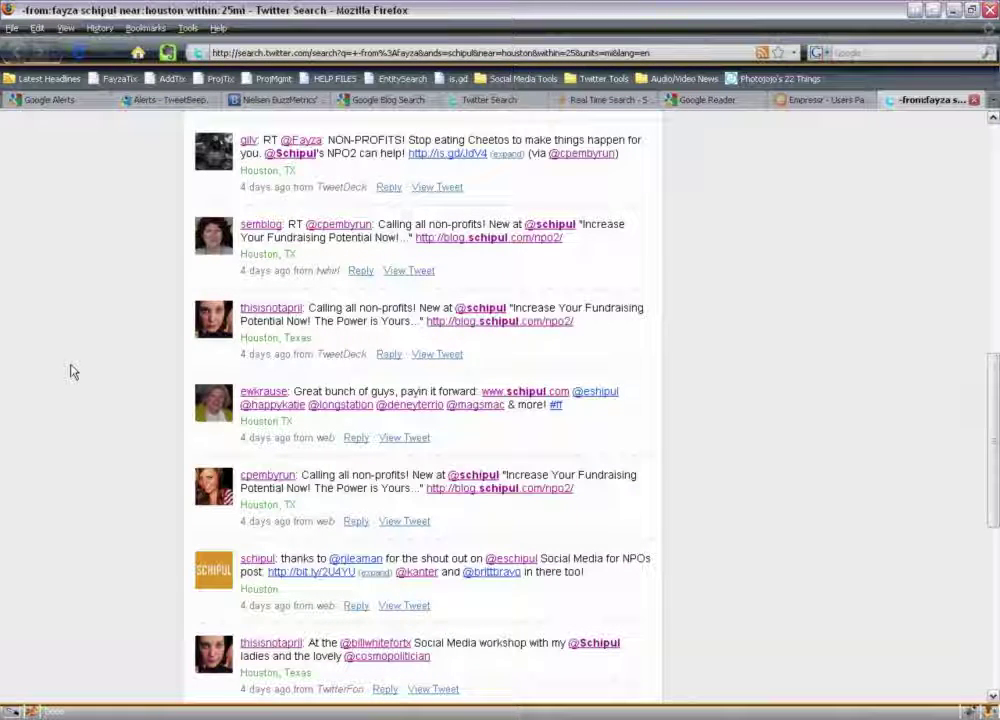
scroll(70, 372, down, 1)
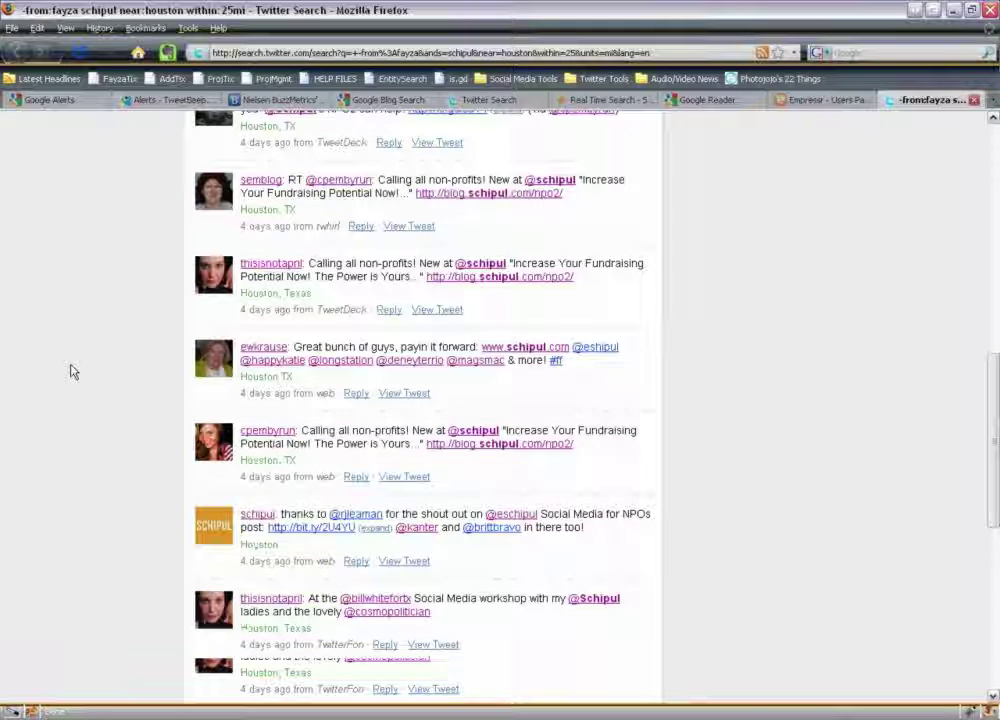
scroll(70, 372, down, 7)
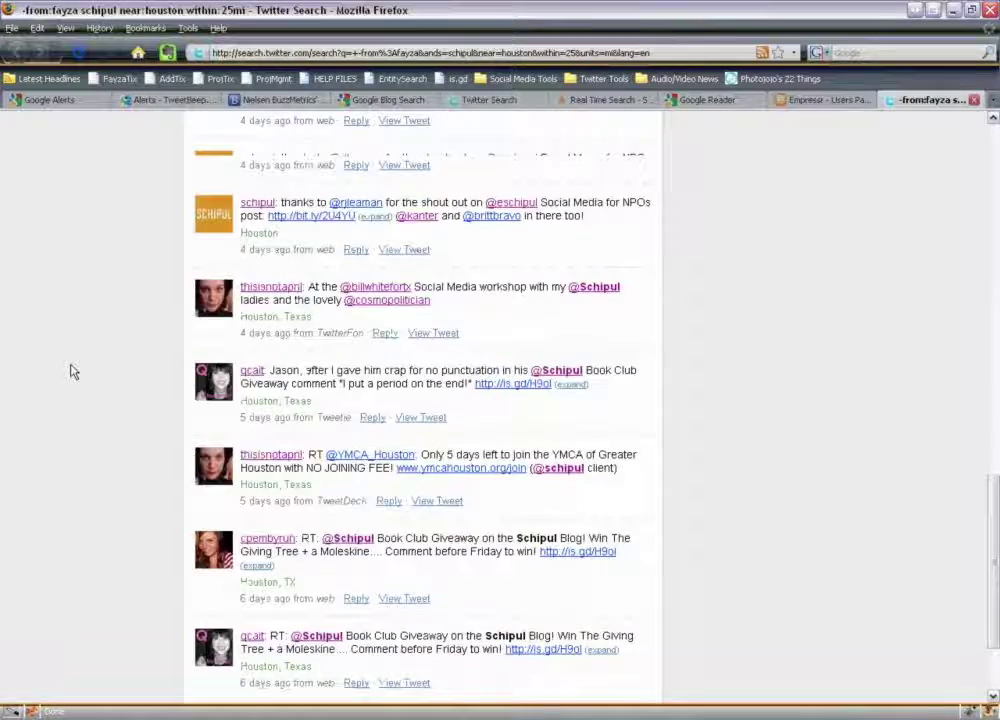
scroll(70, 372, up, 13)
scroll(70, 372, up, 10)
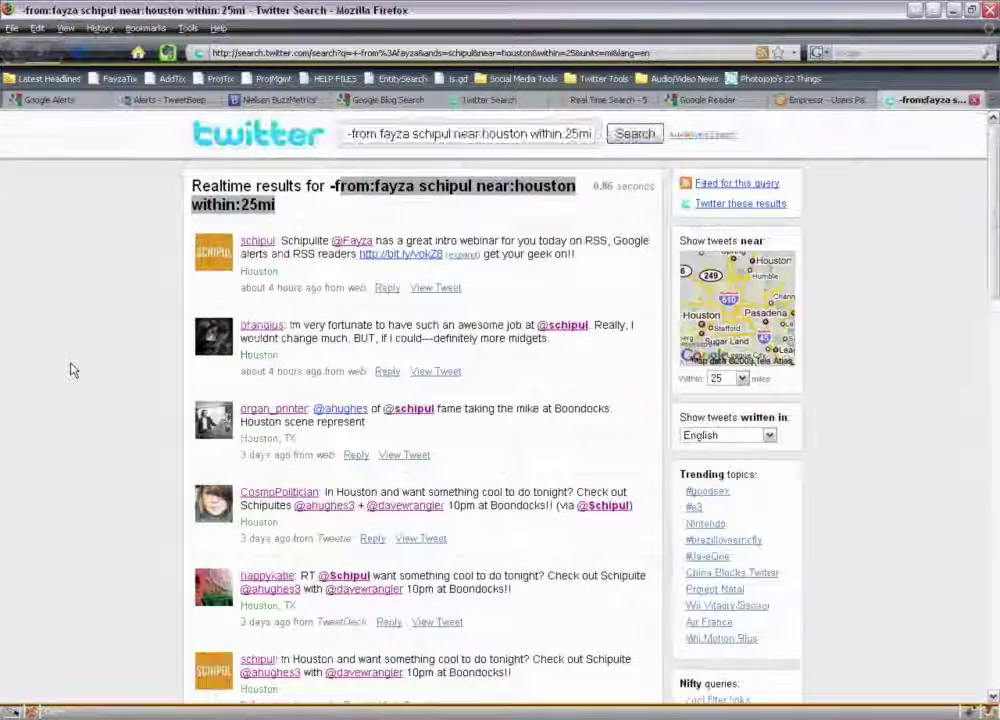
click(167, 100)
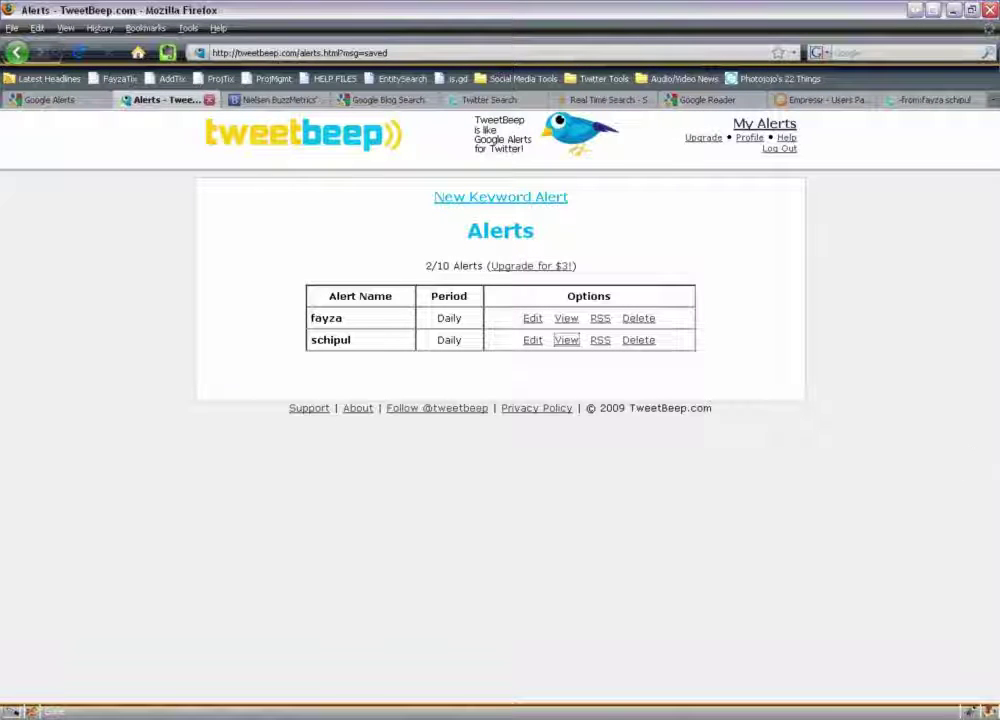
Step: Switch to the BlogPulse tab to search the blogosphere
click(279, 100)
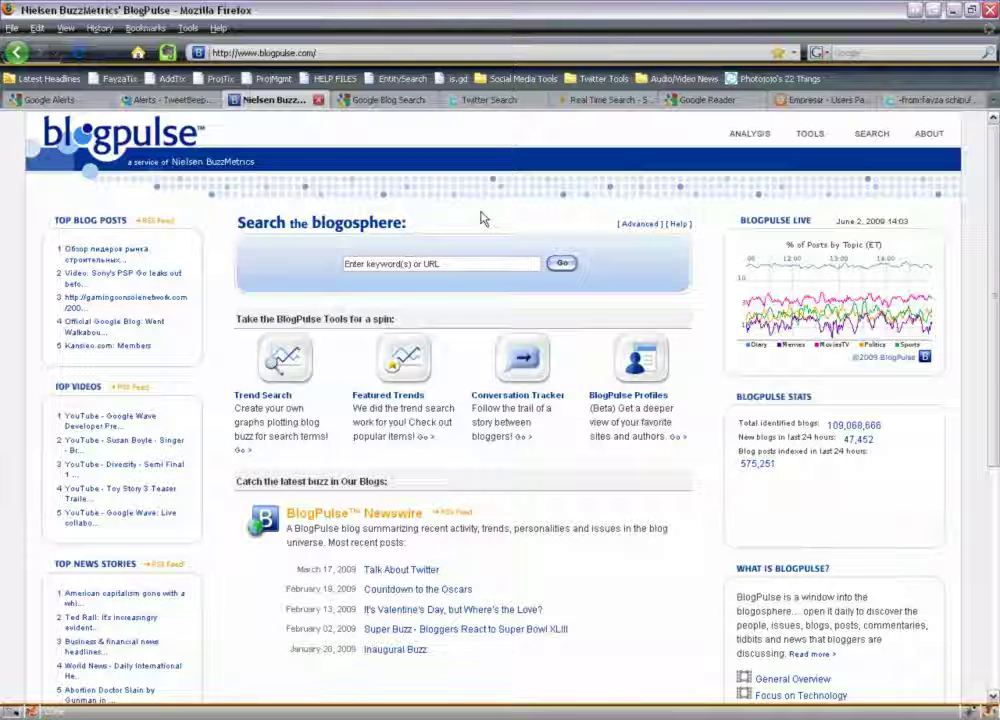
Step: Search the BlogPulse blogosphere for schipul and scroll through the 118 matching posts
click(468, 266)
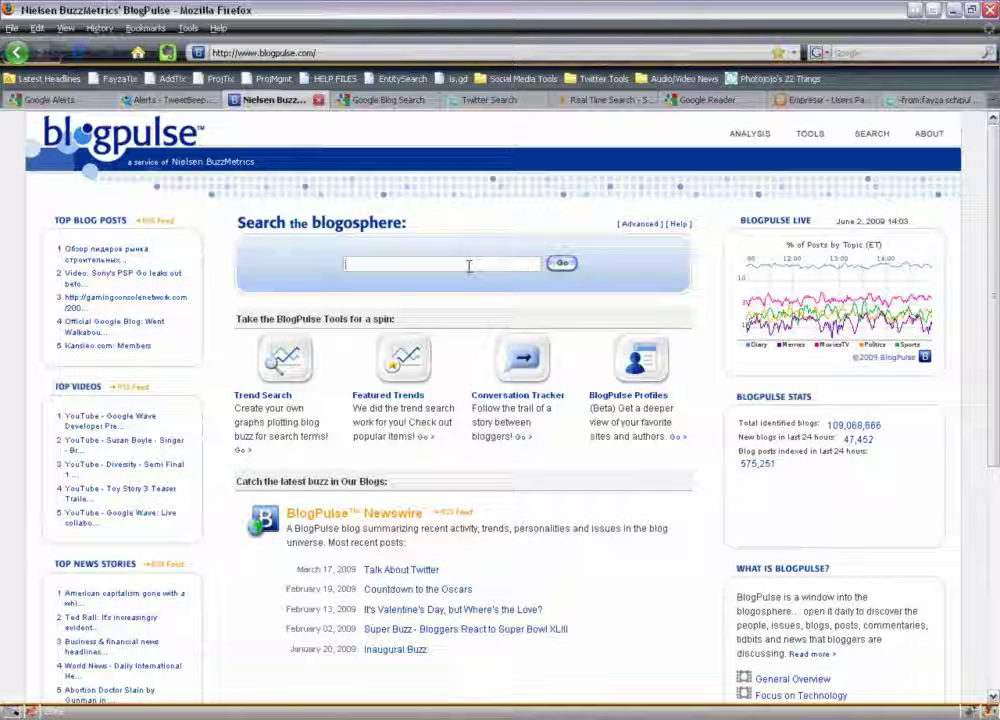
text(scnpu)
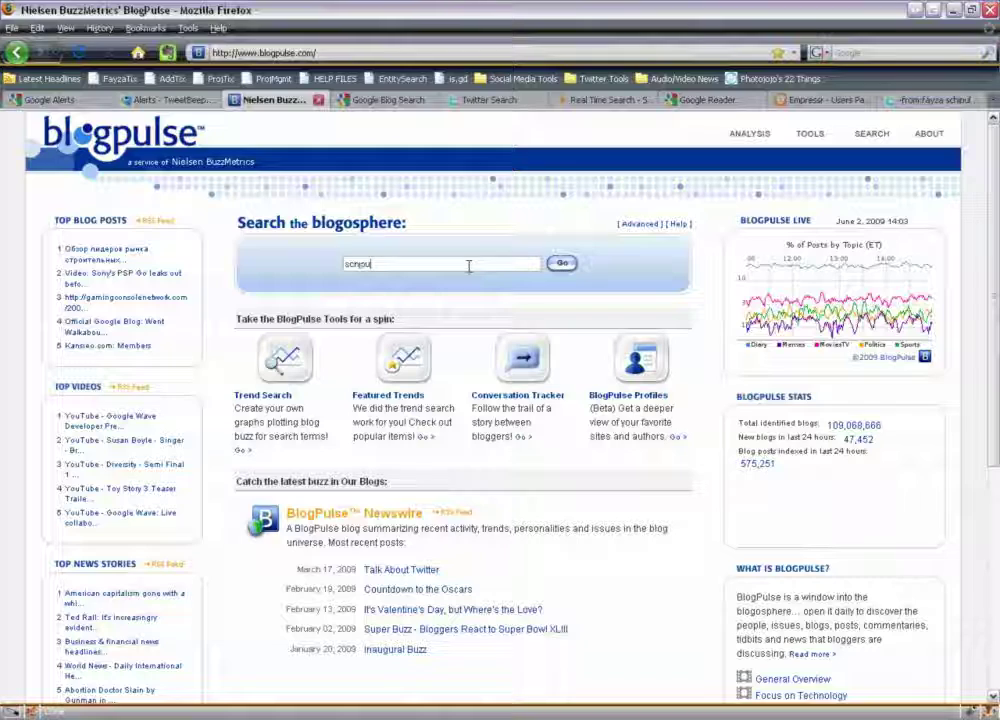
text(l)
key(Return)
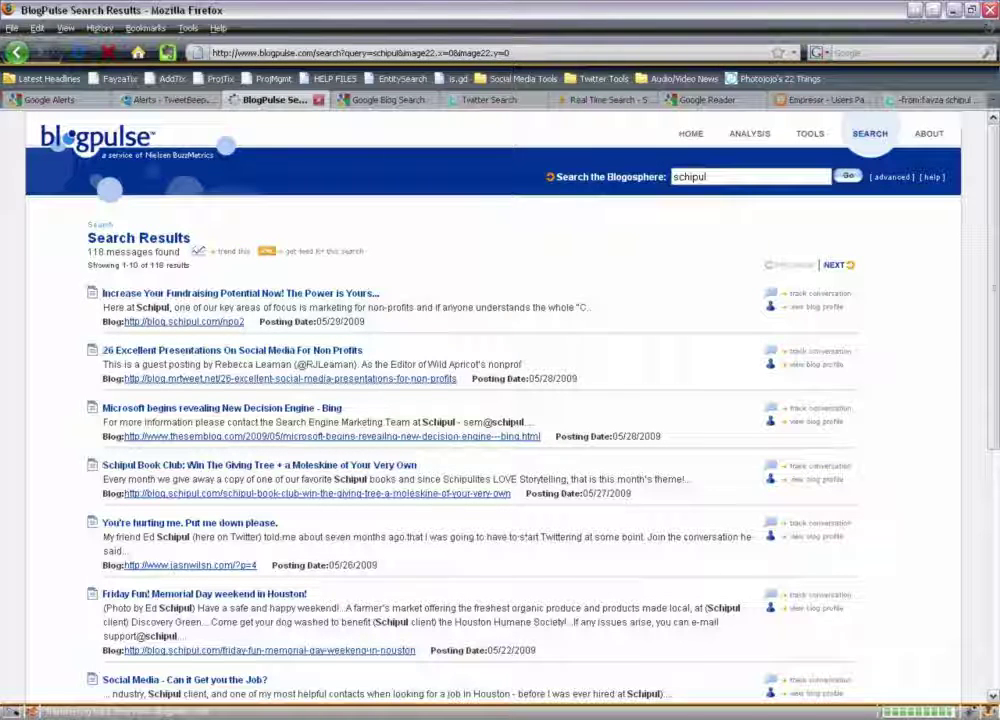
scroll(500, 400, down, 3)
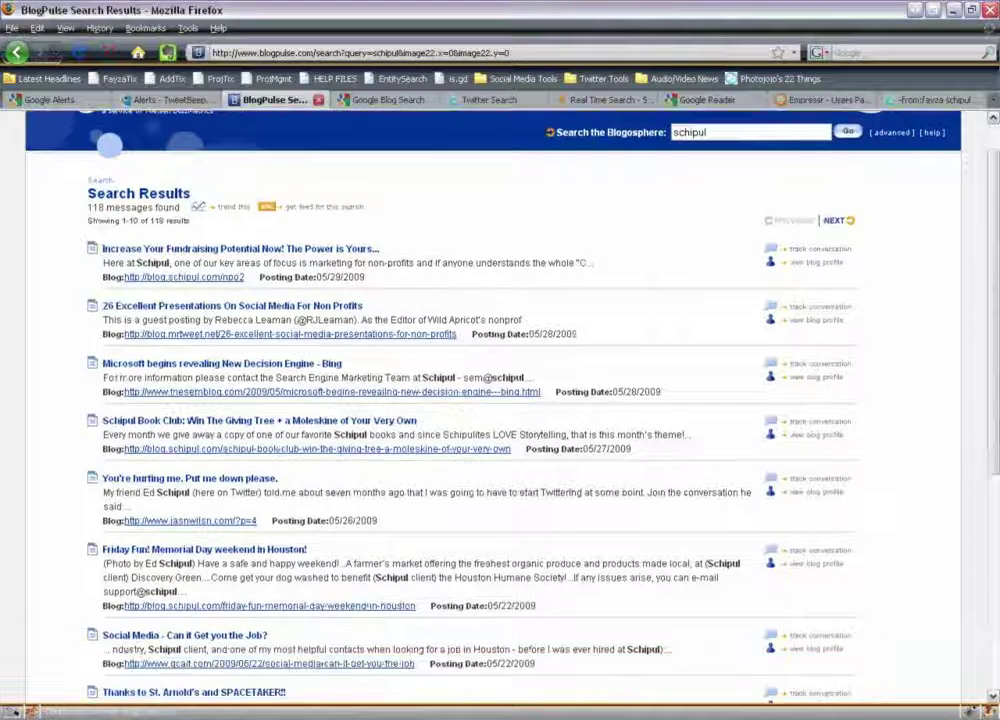
scroll(500, 400, down, 2)
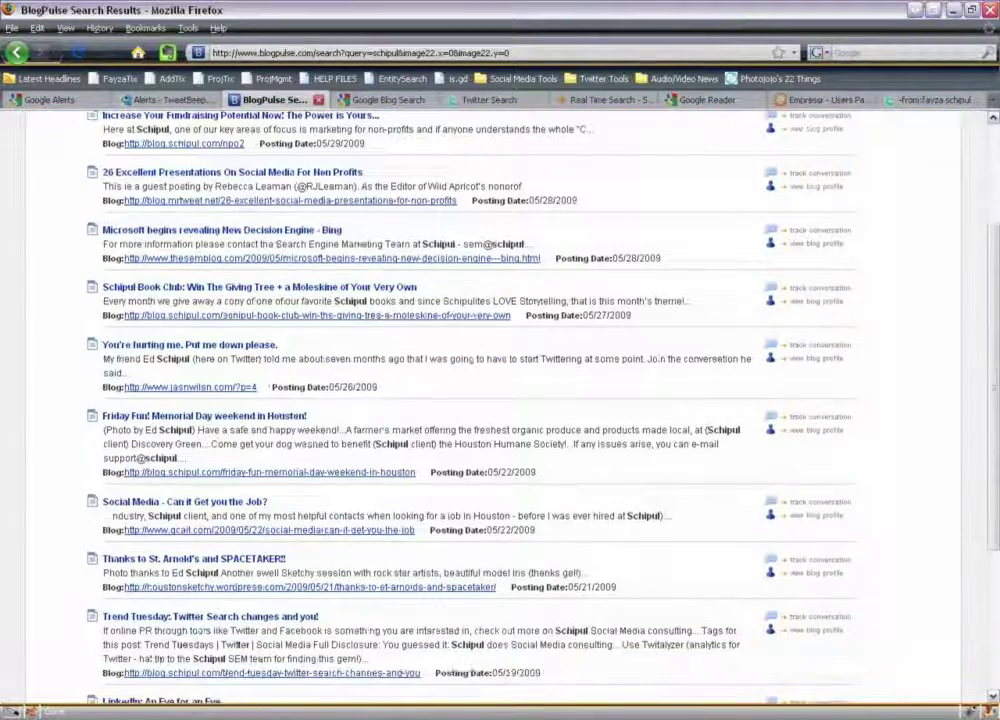
scroll(500, 400, down, 1)
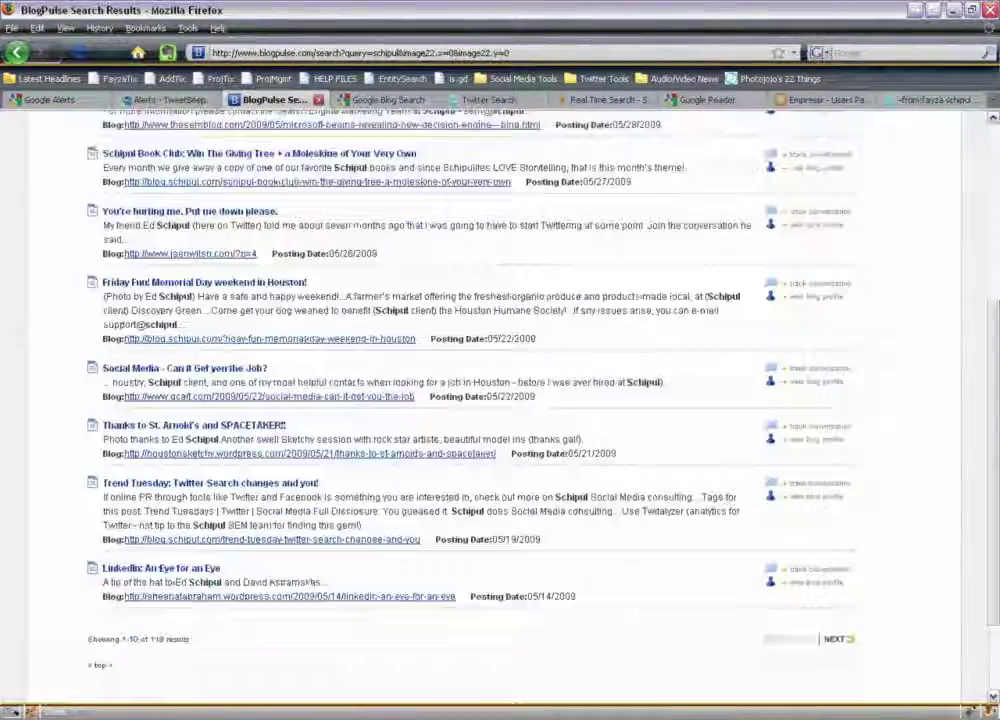
scroll(460, 279, up, 5)
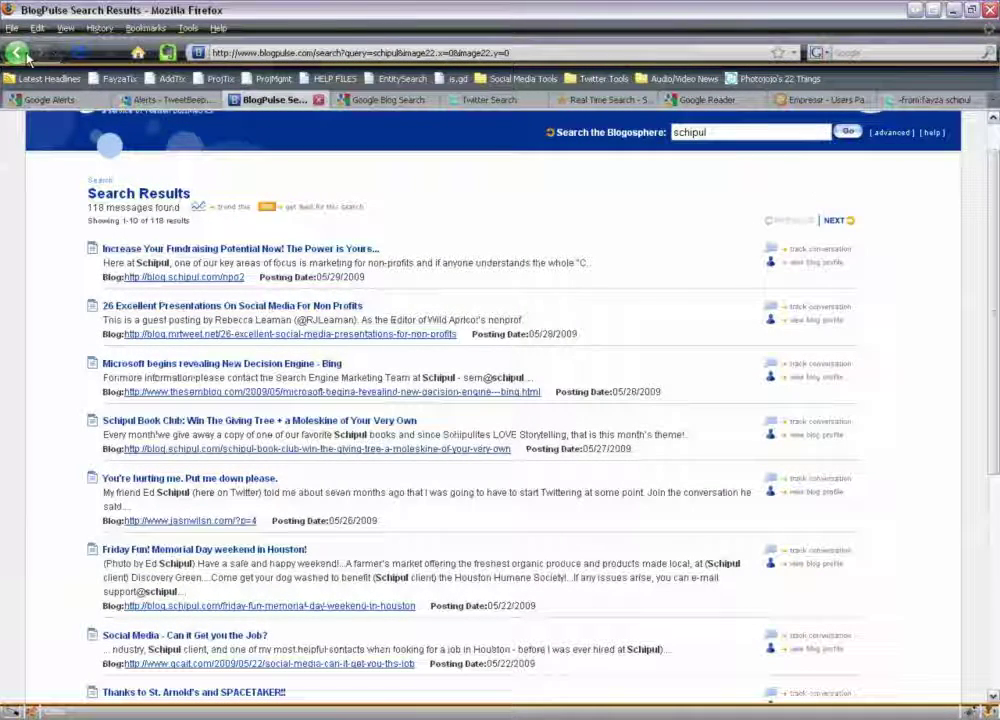
Step: Replace the BlogPulse query with a new term, review its 95 results, then go to Google Blog Search
double_click(690, 132)
text(fayza)
key(Return)
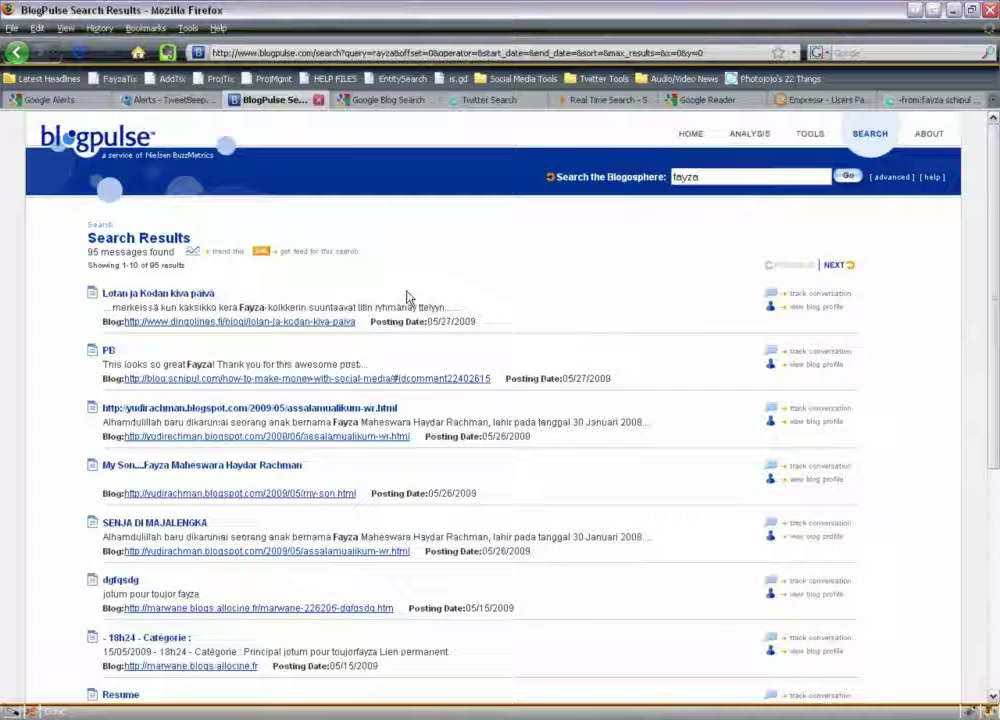
scroll(408, 296, down, 1)
scroll(490, 400, down, 5)
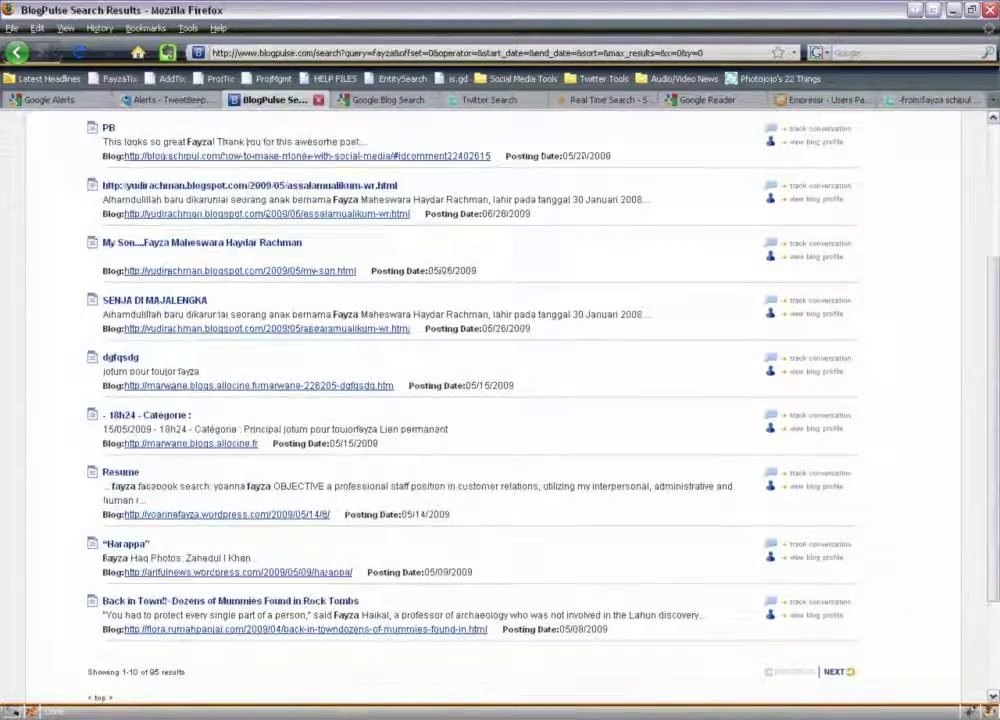
scroll(490, 400, up, 6)
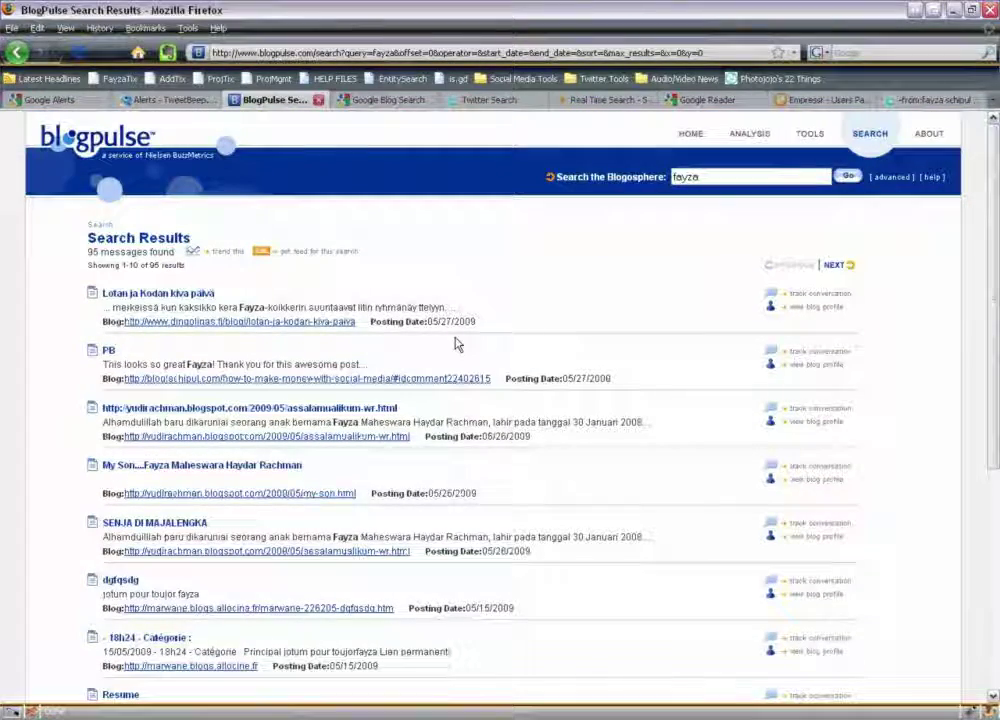
click(395, 104)
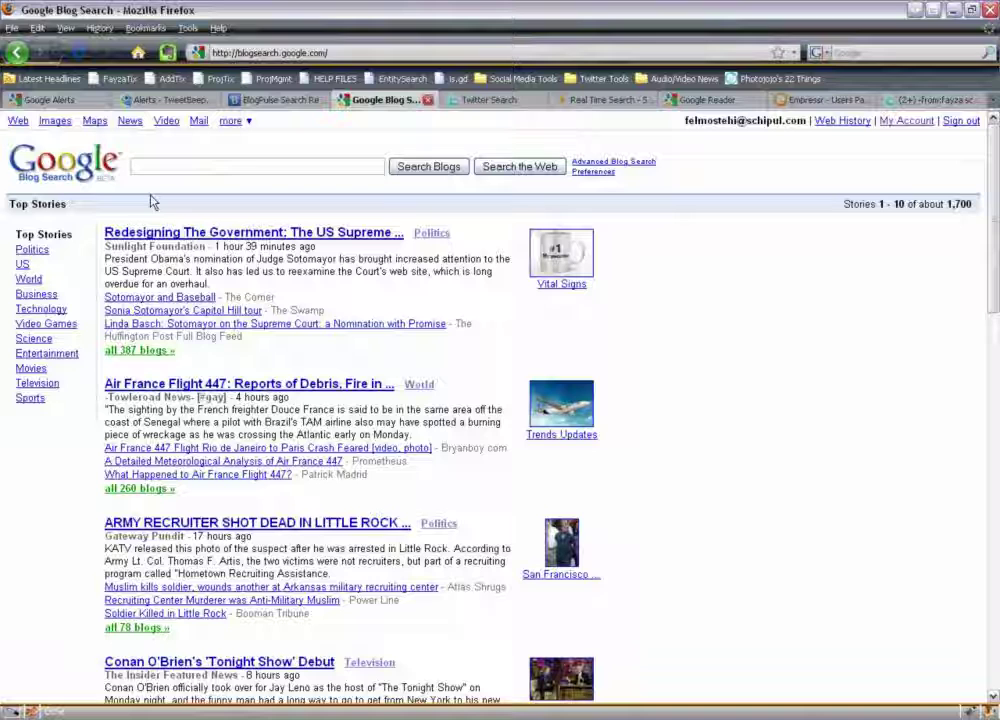
Step: Search Google Blog Search for schipul (about 11,048 results), then return to BlogPulse
click(232, 163)
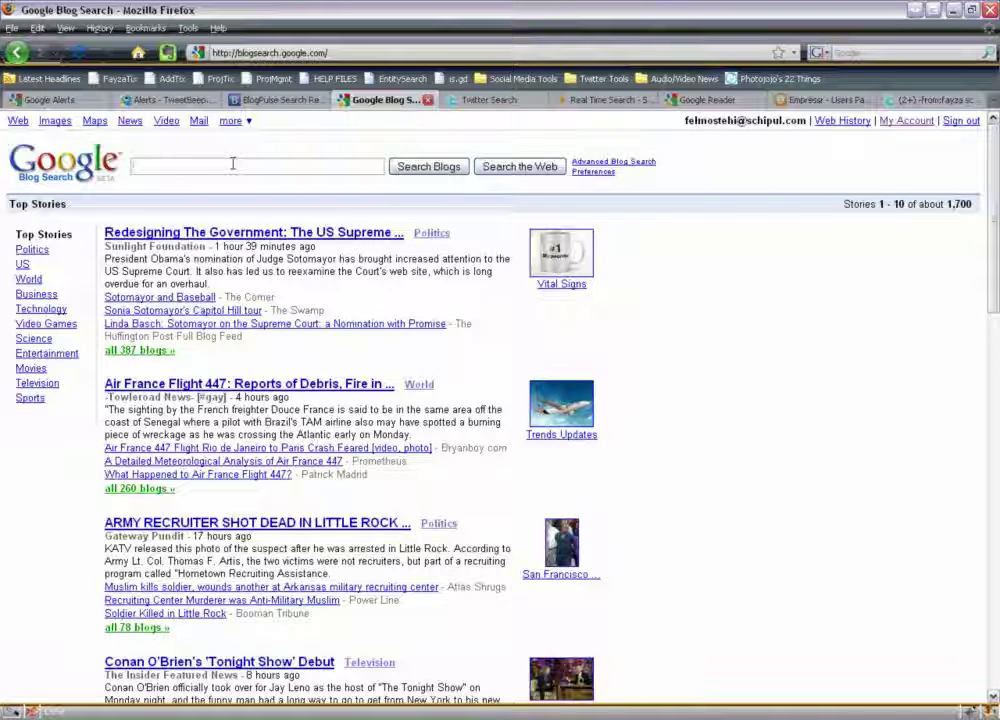
text(schipul)
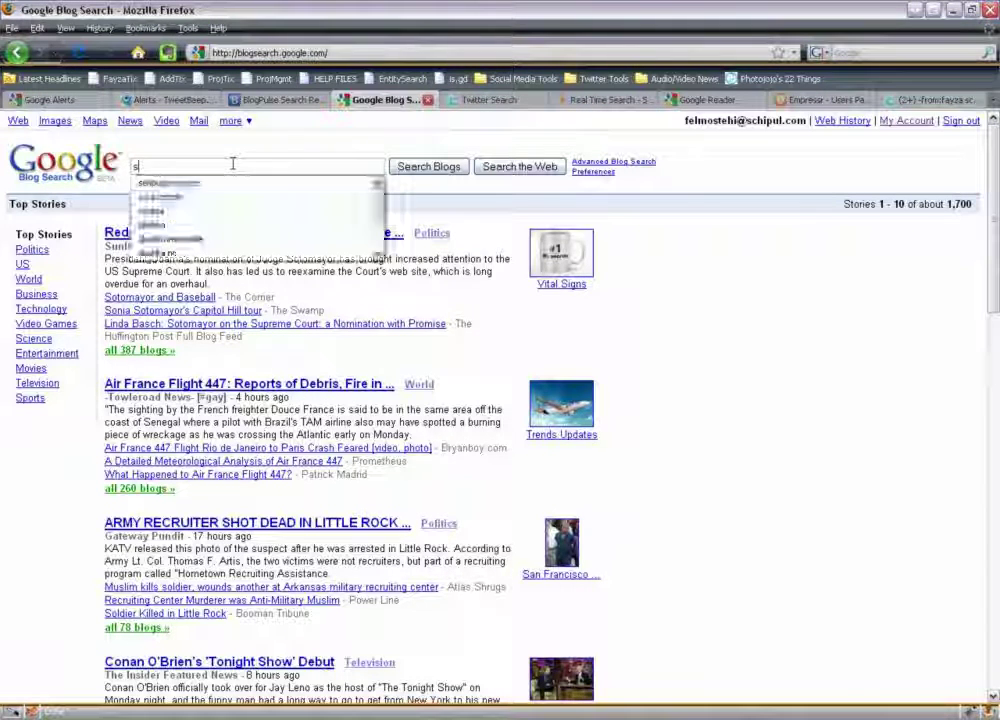
click(451, 170)
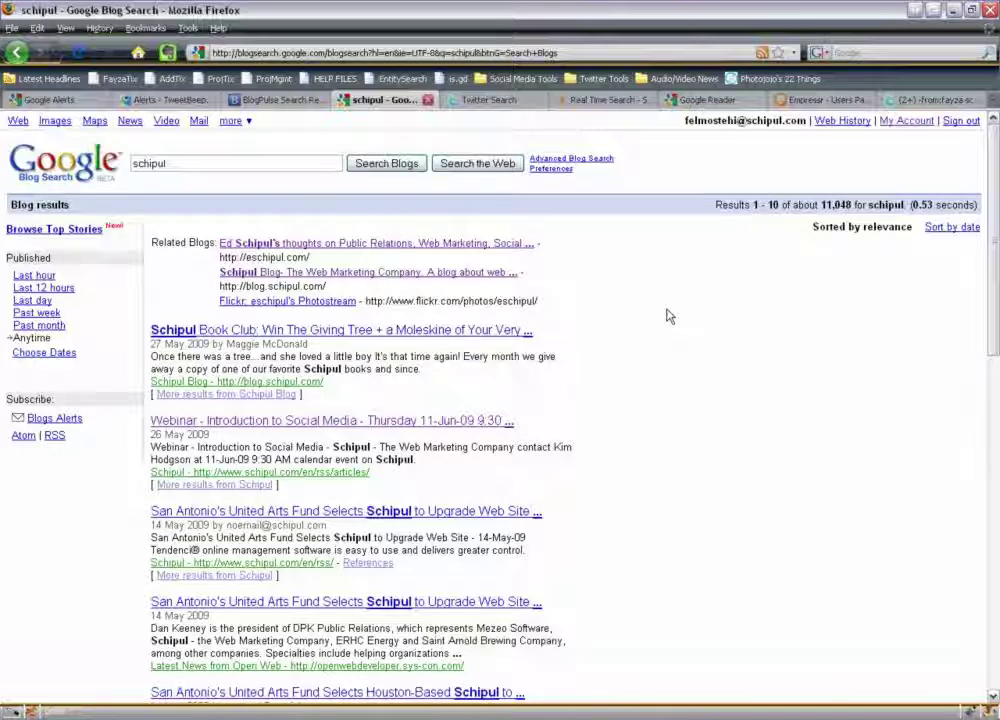
click(280, 104)
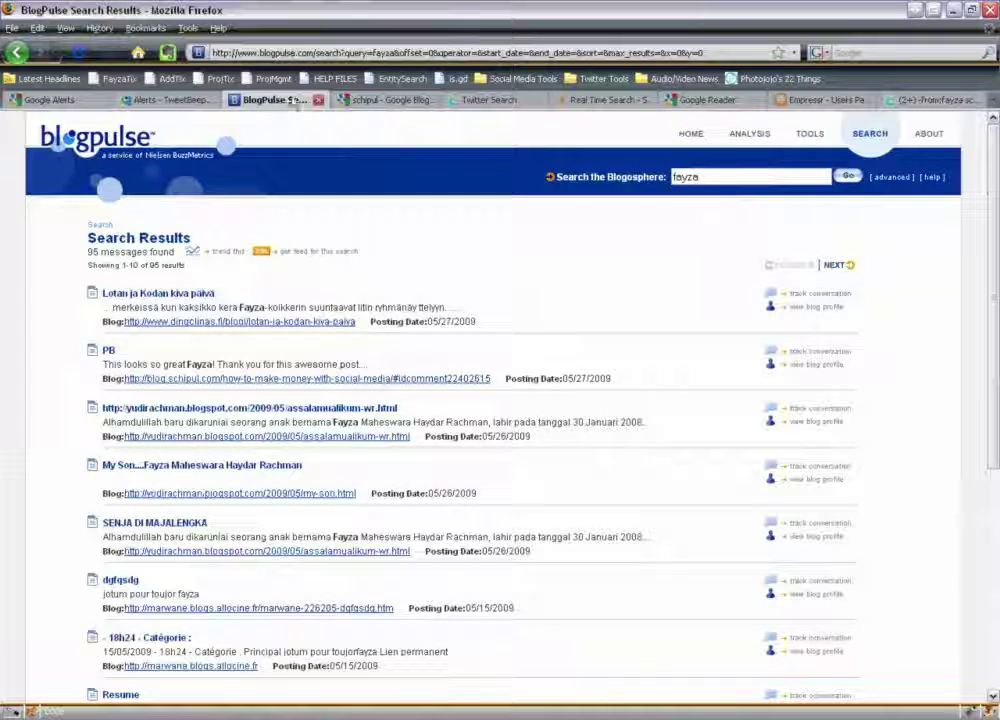
Step: Rerun the BlogPulse search for schipul (118 posts), then switch to Google Blog Search
double_click(670, 178)
text(schipul)
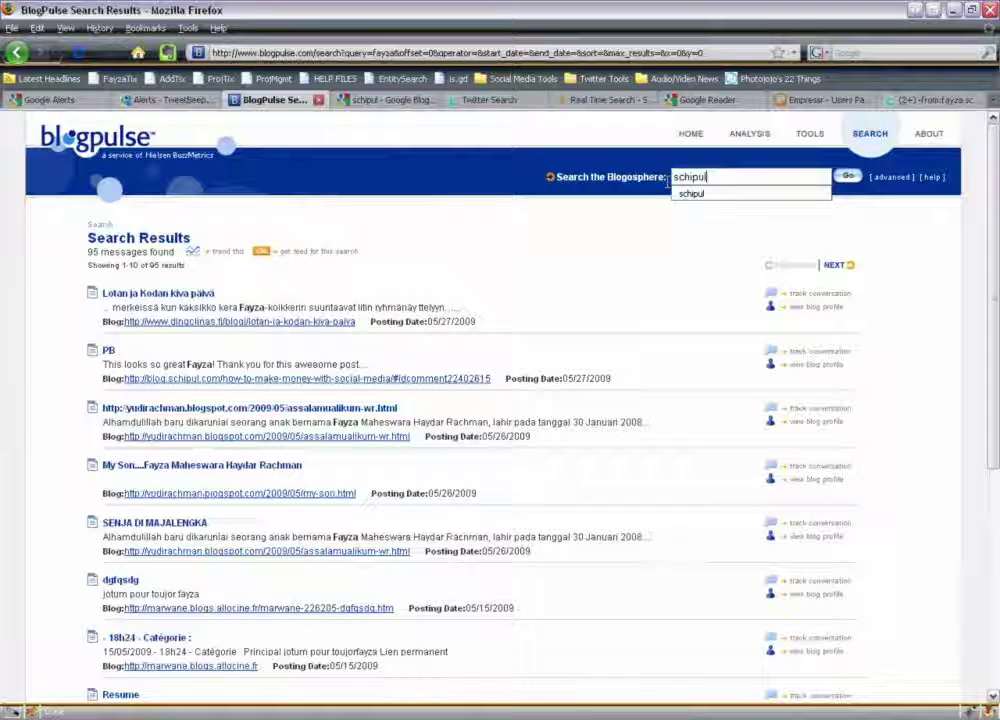
key(Return)
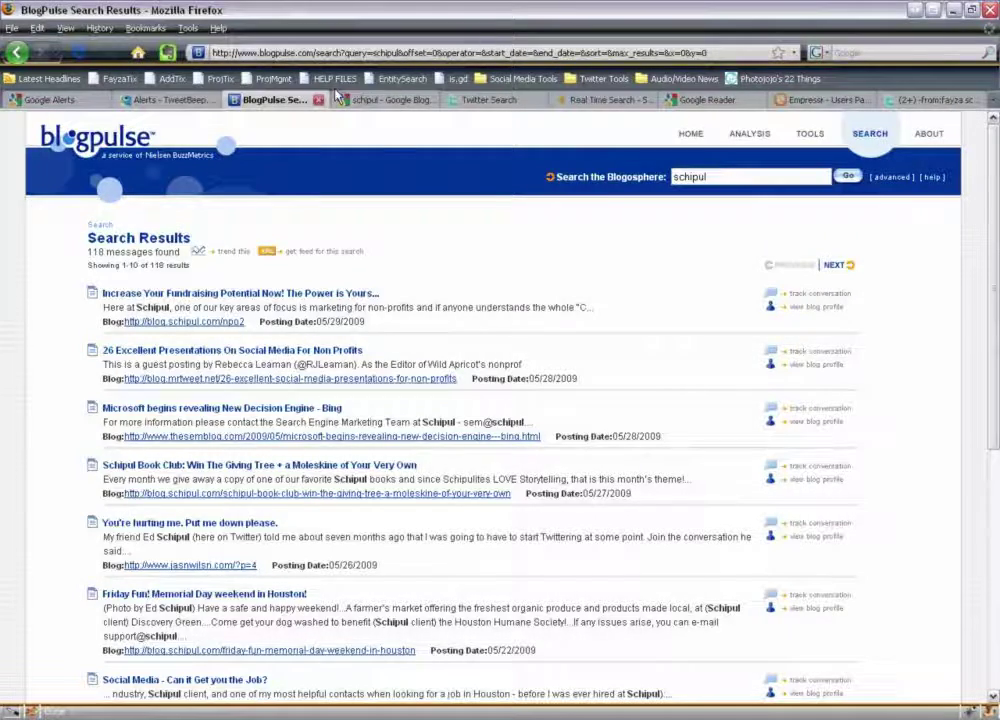
click(378, 100)
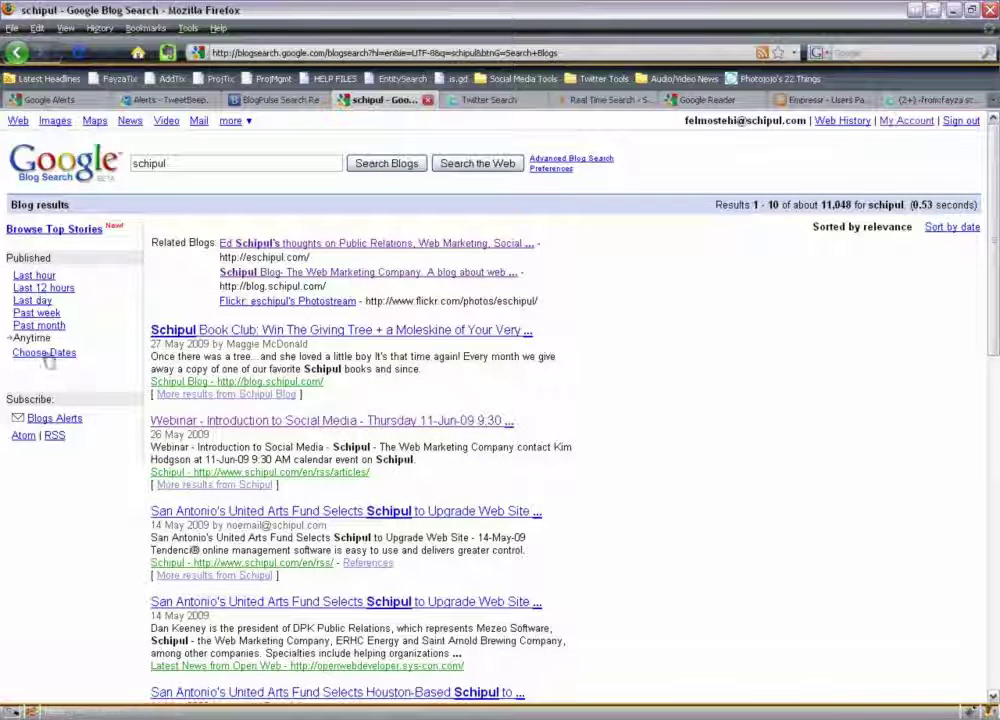
Step: Highlight the Published date filters in Google Blog Search, then return to BlogPulse
drag(29, 336, 20, 273)
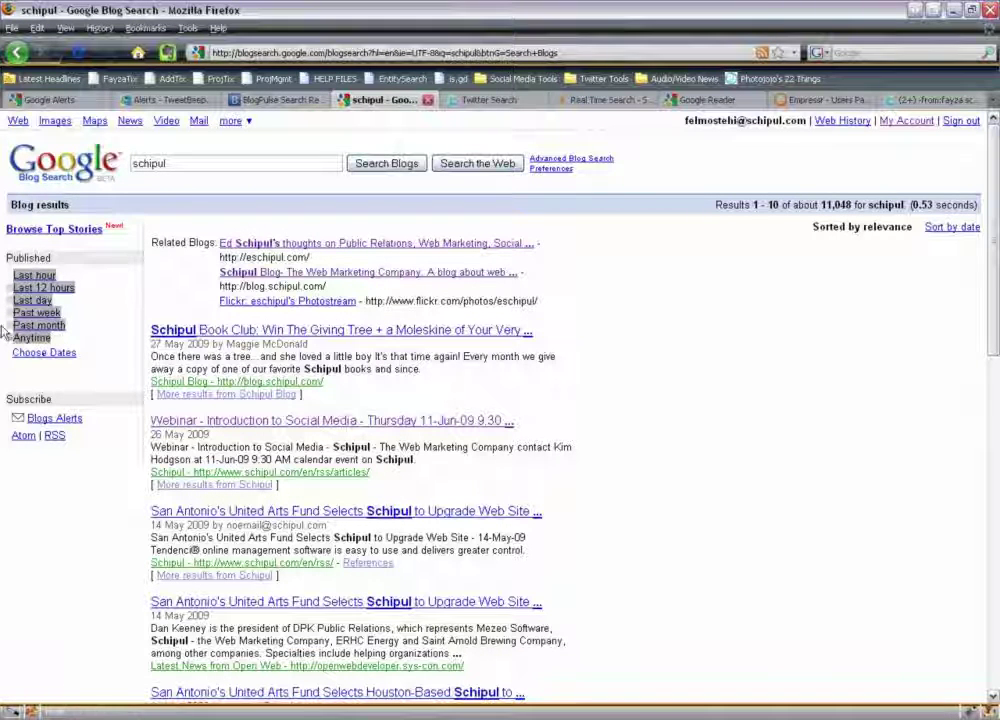
click(289, 102)
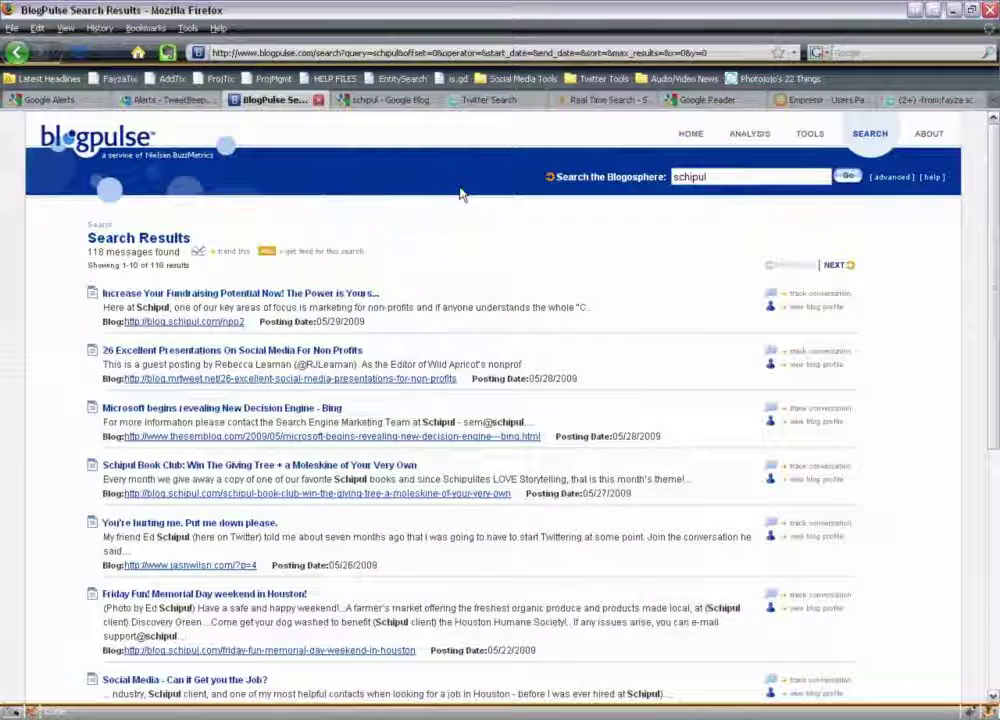
Step: Page to BlogPulse results 11–20 for schipul, then go back to Google Blog Search
scroll(470, 240, down, 1)
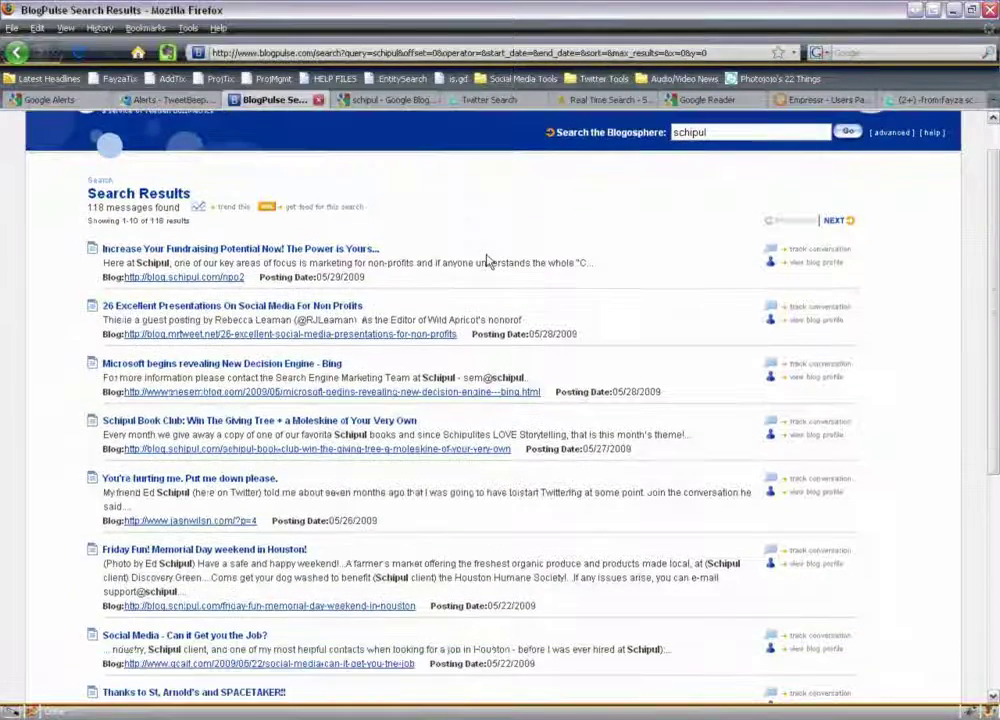
scroll(487, 260, down, 8)
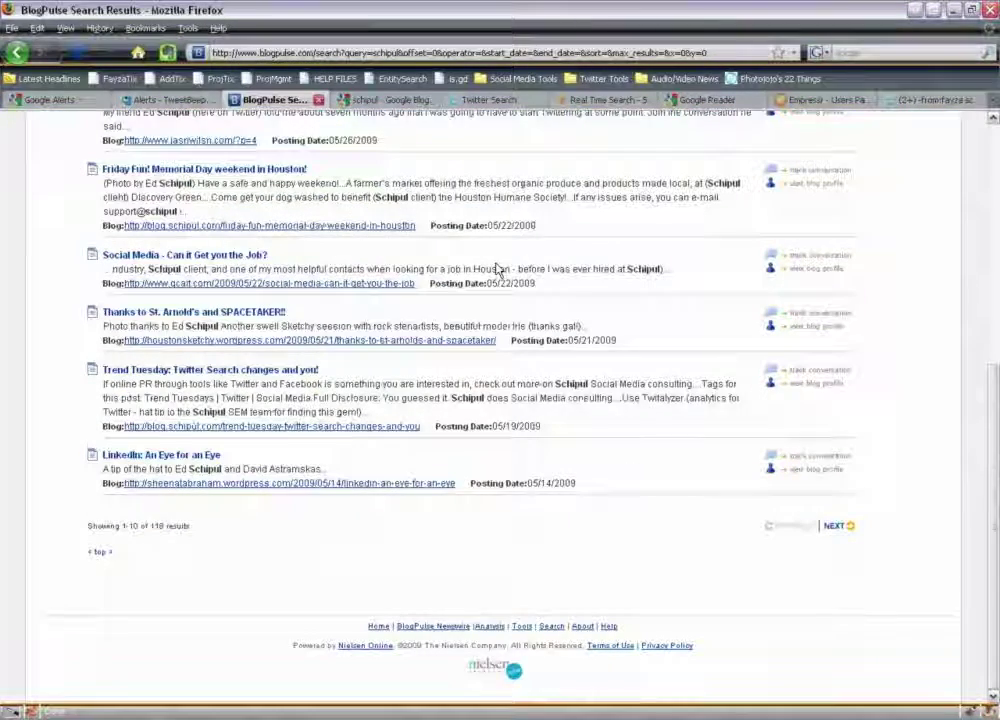
click(838, 526)
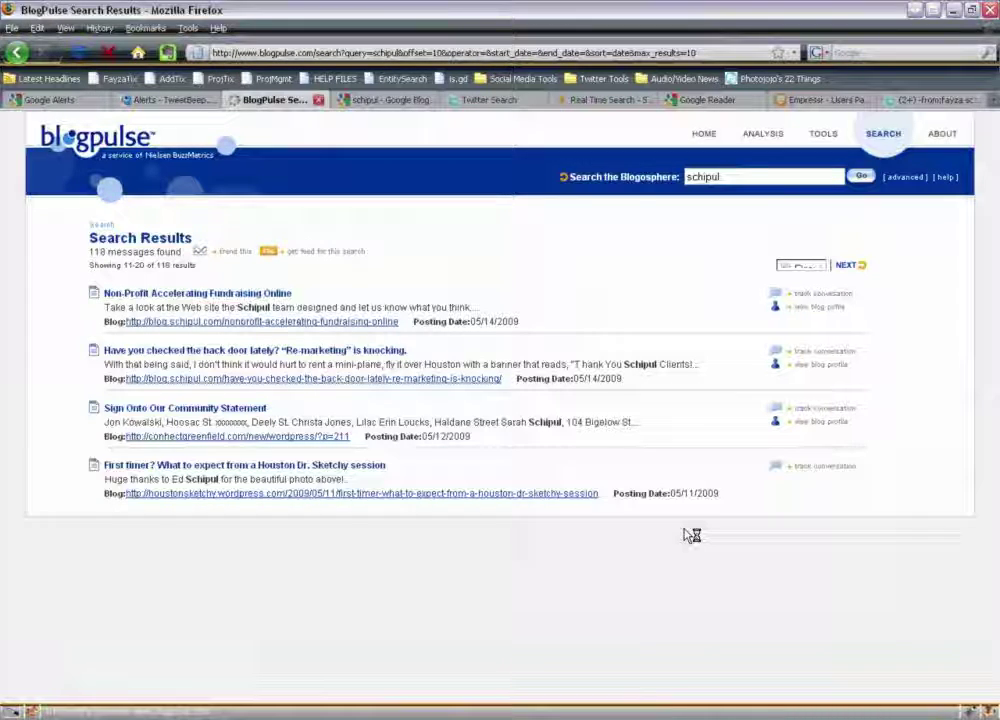
scroll(692, 535, down, 2)
scroll(692, 535, down, 1)
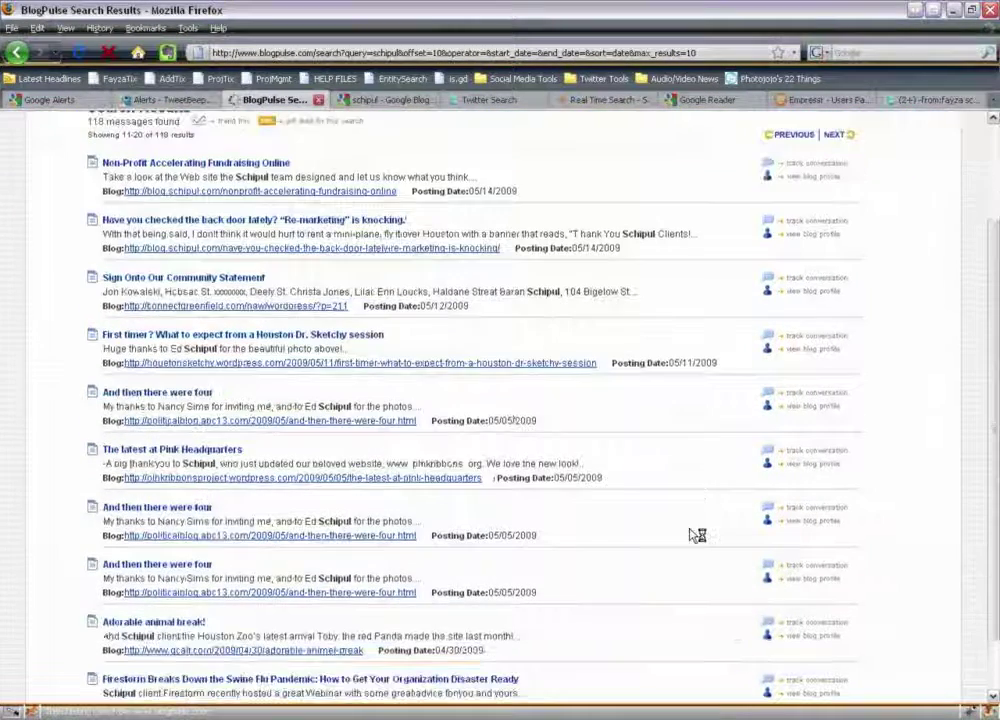
scroll(363, 240, up, 3)
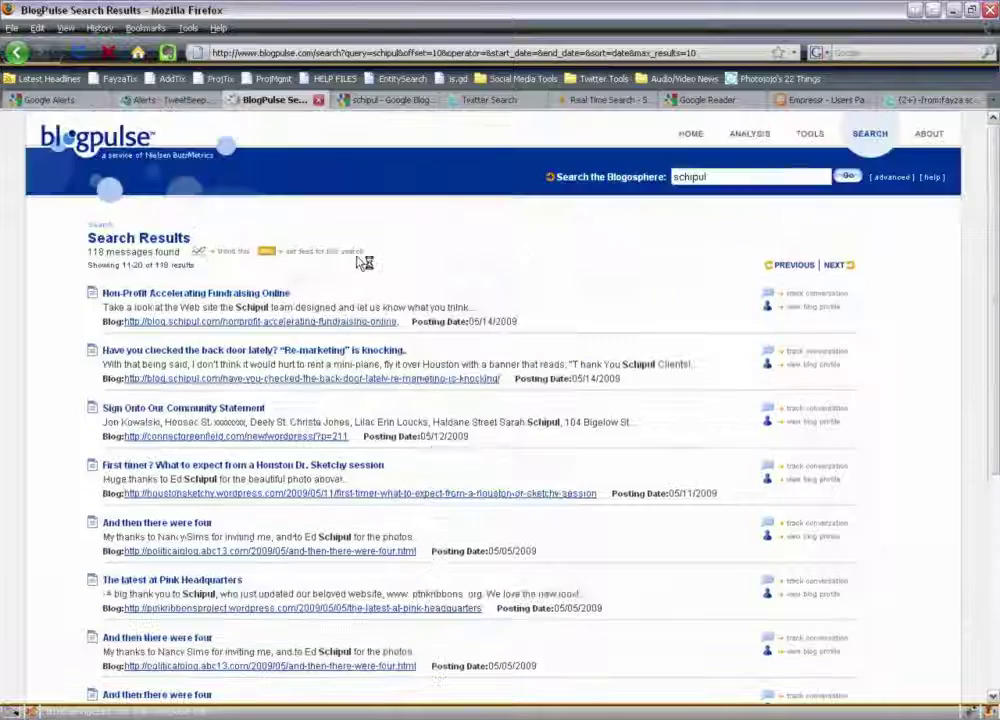
click(375, 99)
Step: Limit the Google Blog Search schipul results to the past month (about 43), then open Twitter Search
click(39, 325)
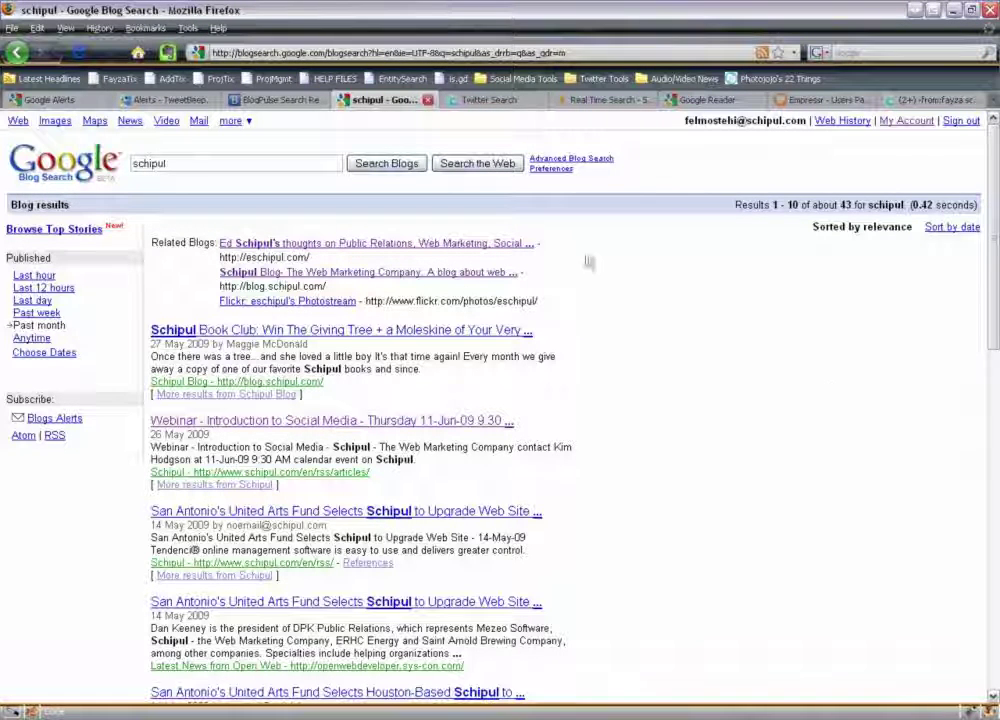
click(485, 100)
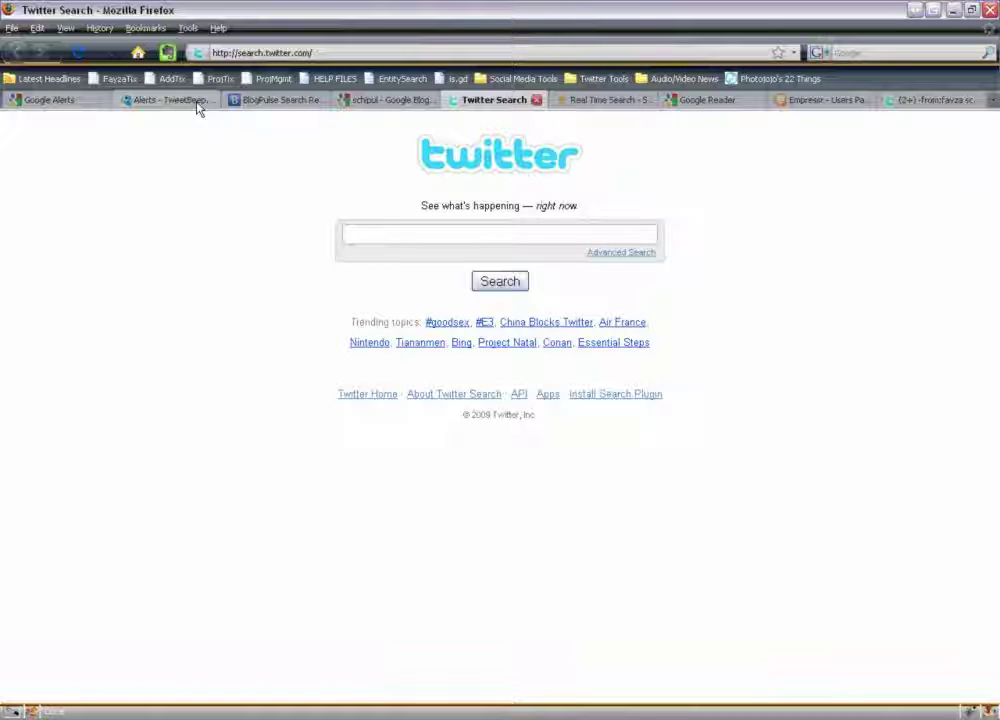
Step: Search Twitter for schipul to list its realtime tweets
text(schipul)
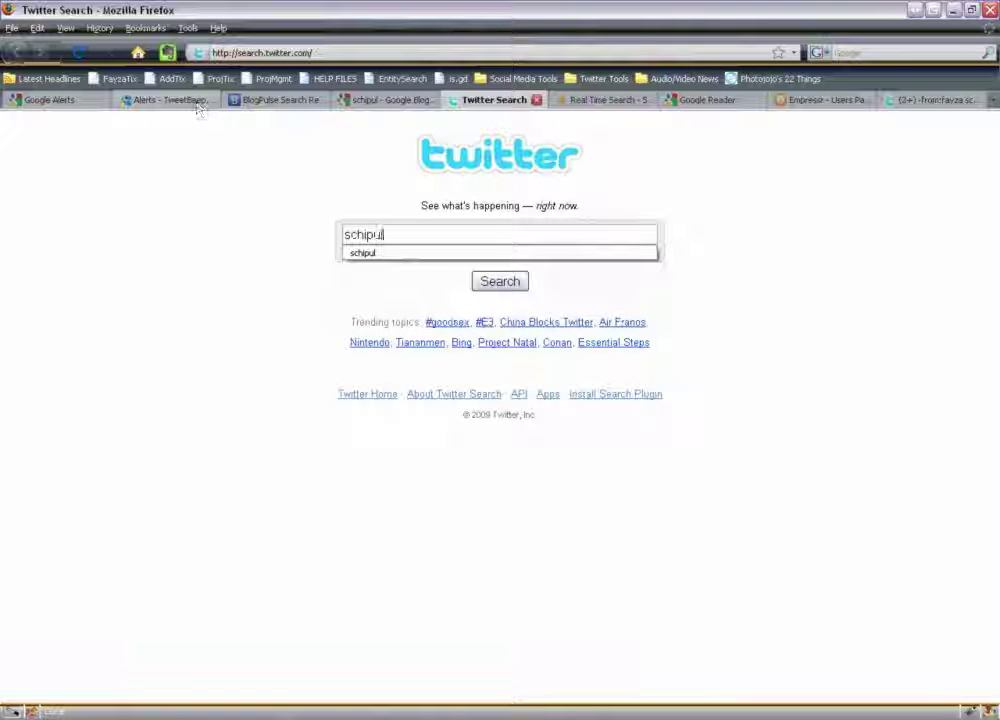
key(Return)
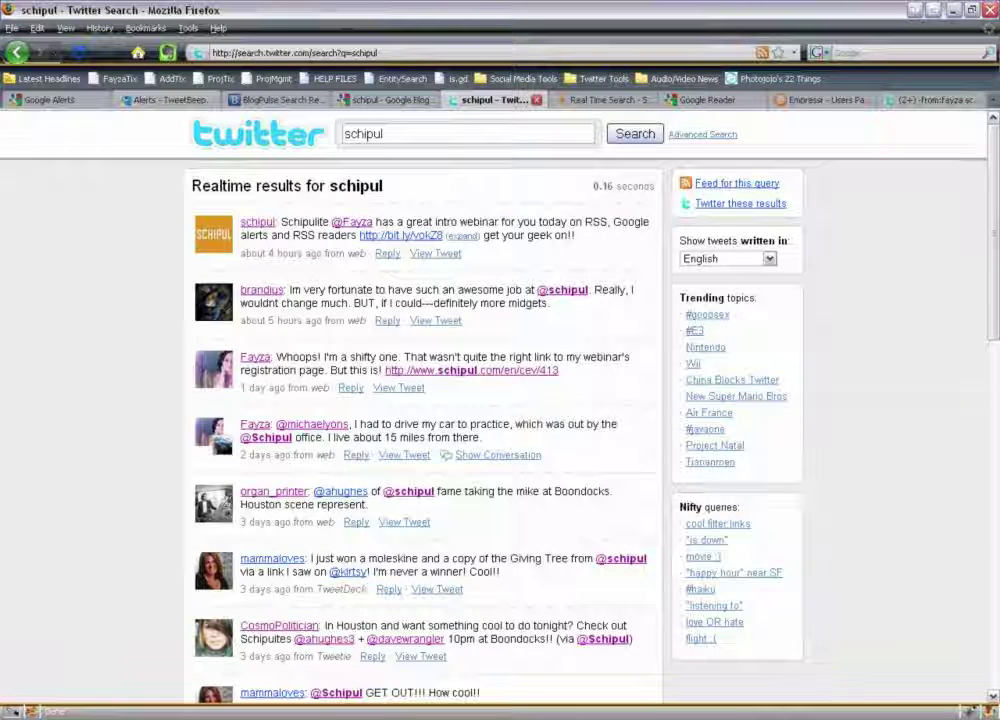
Step: From TweetBeep, view the schipul alert's tweets and bring up the near:houston saved search
click(163, 99)
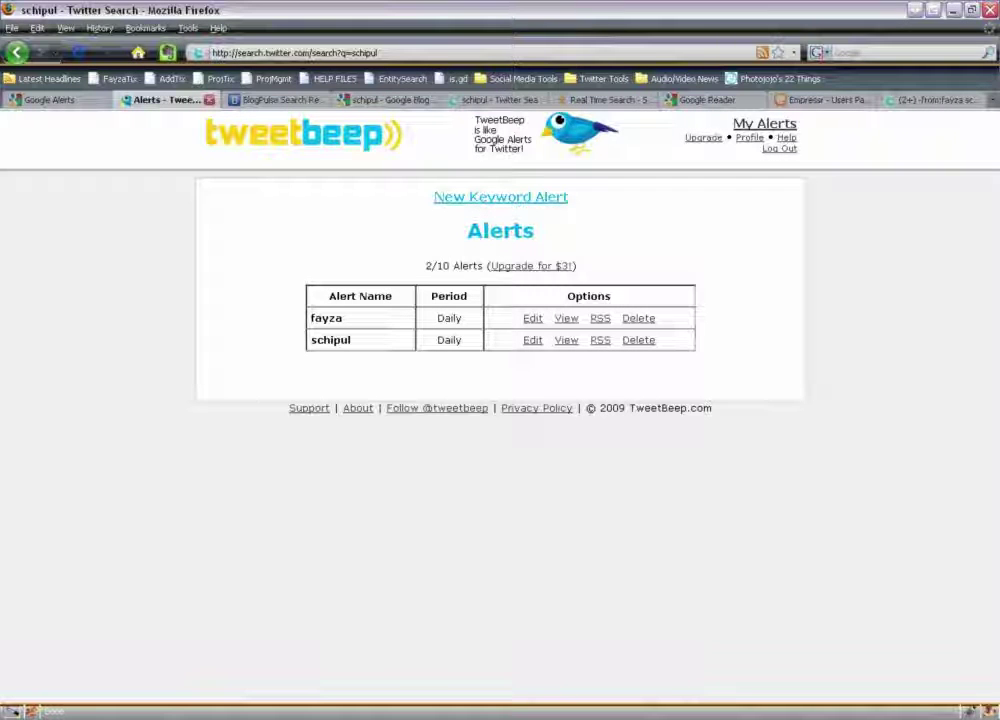
click(566, 340)
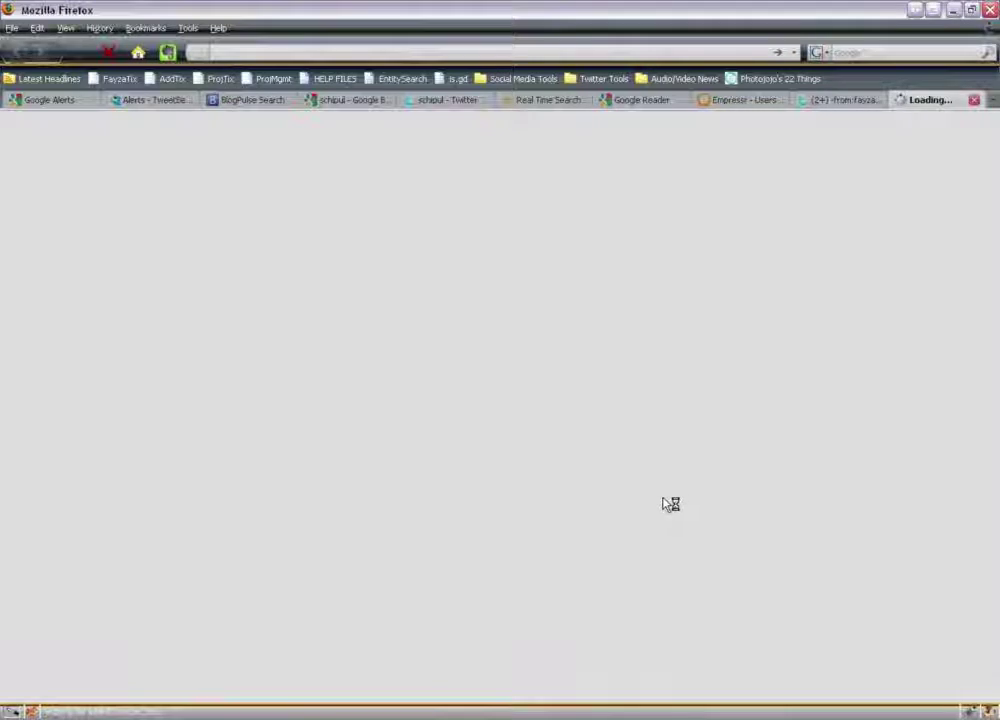
click(845, 105)
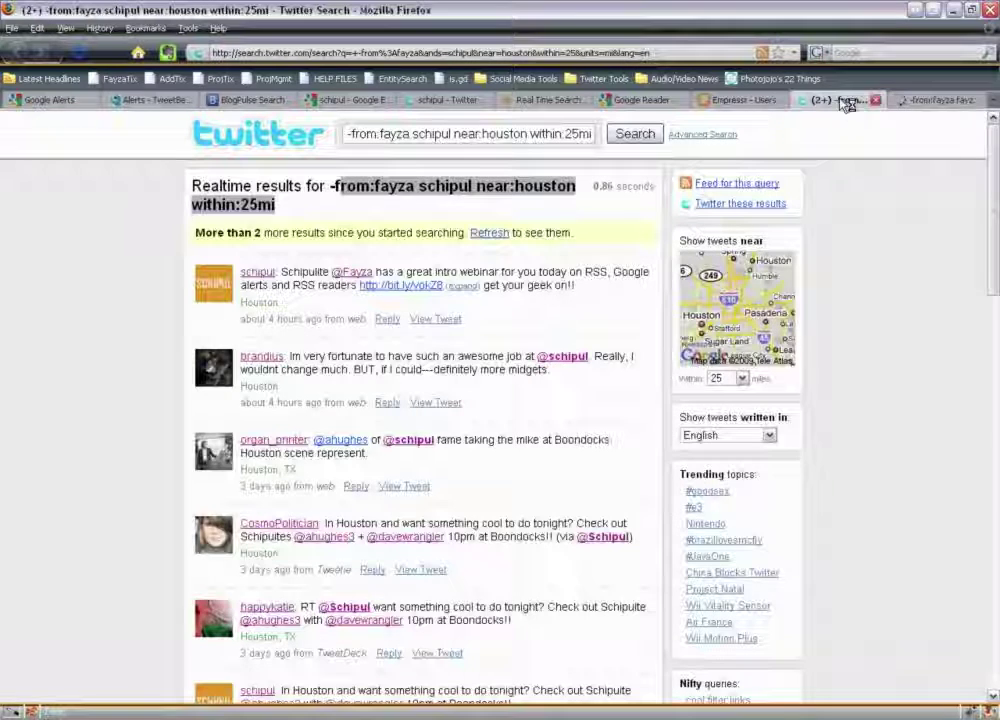
click(937, 104)
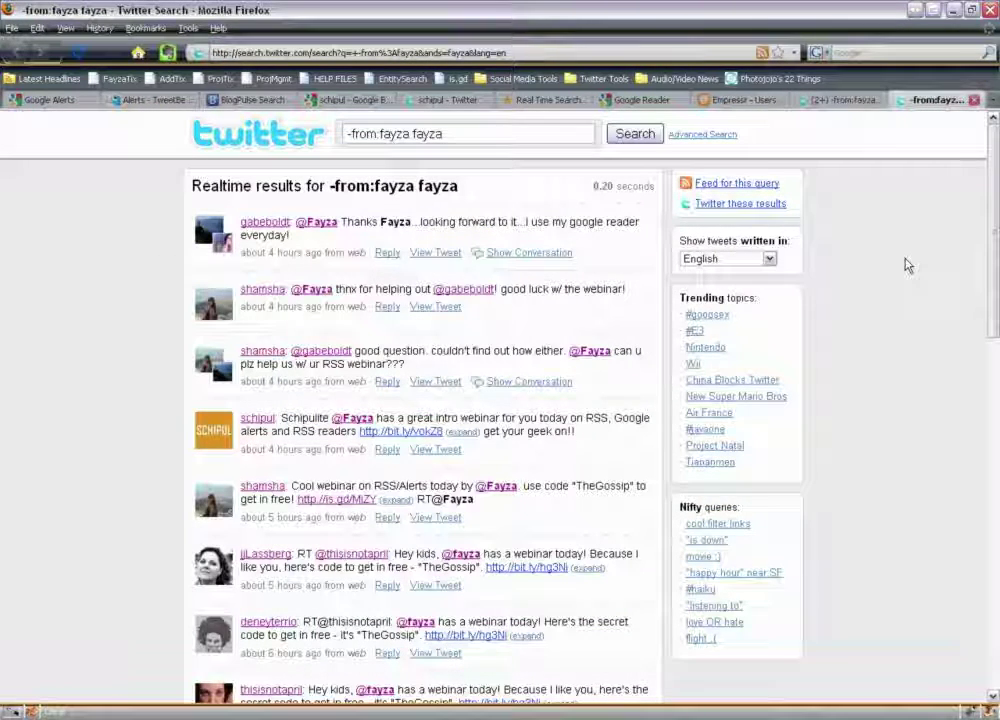
click(835, 104)
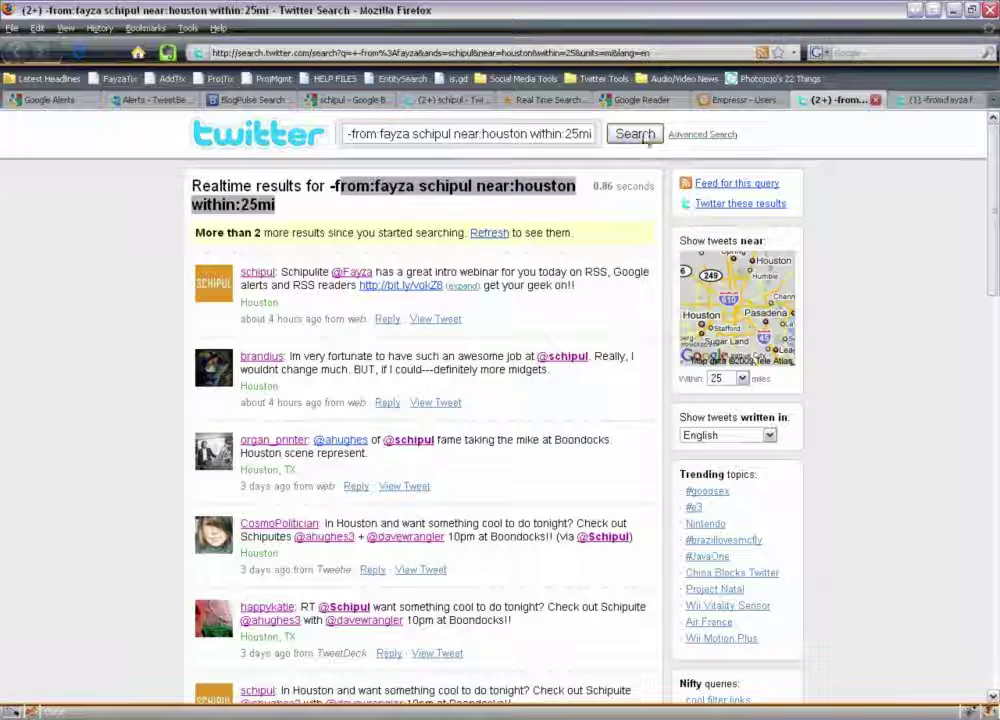
Step: From the advanced search form, search Twitter for chlidren's museum
click(714, 136)
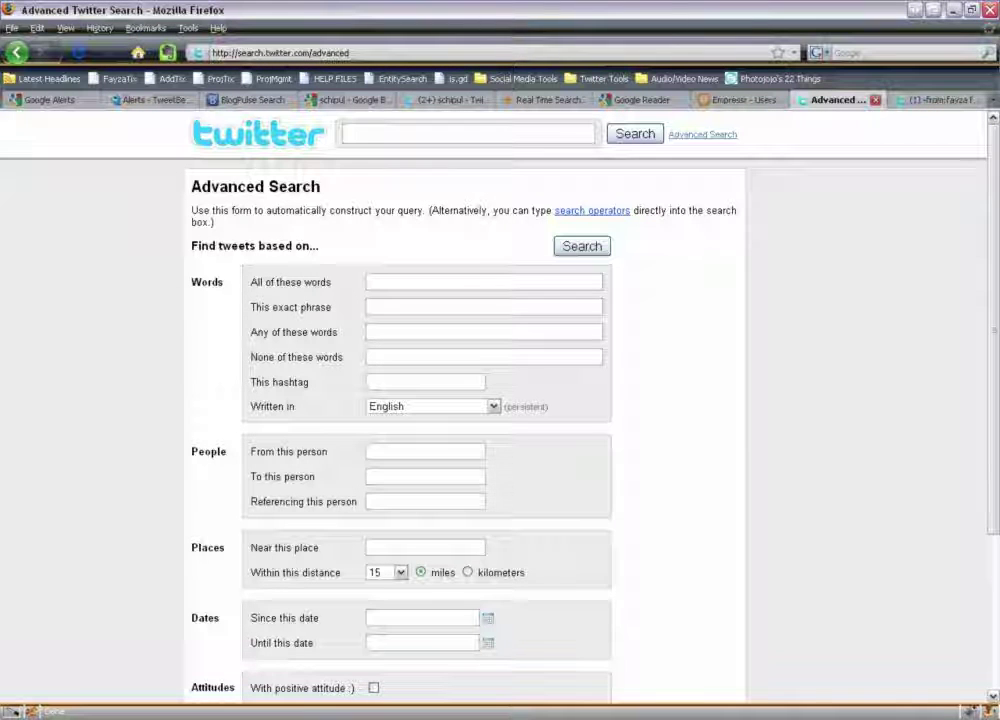
click(397, 134)
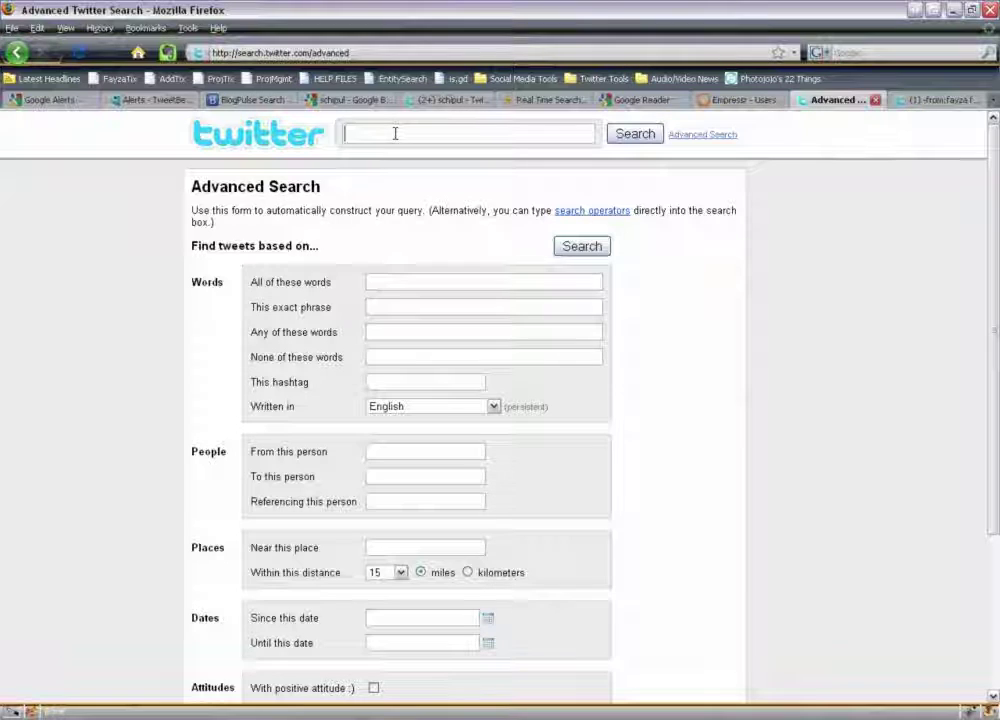
text(chl)
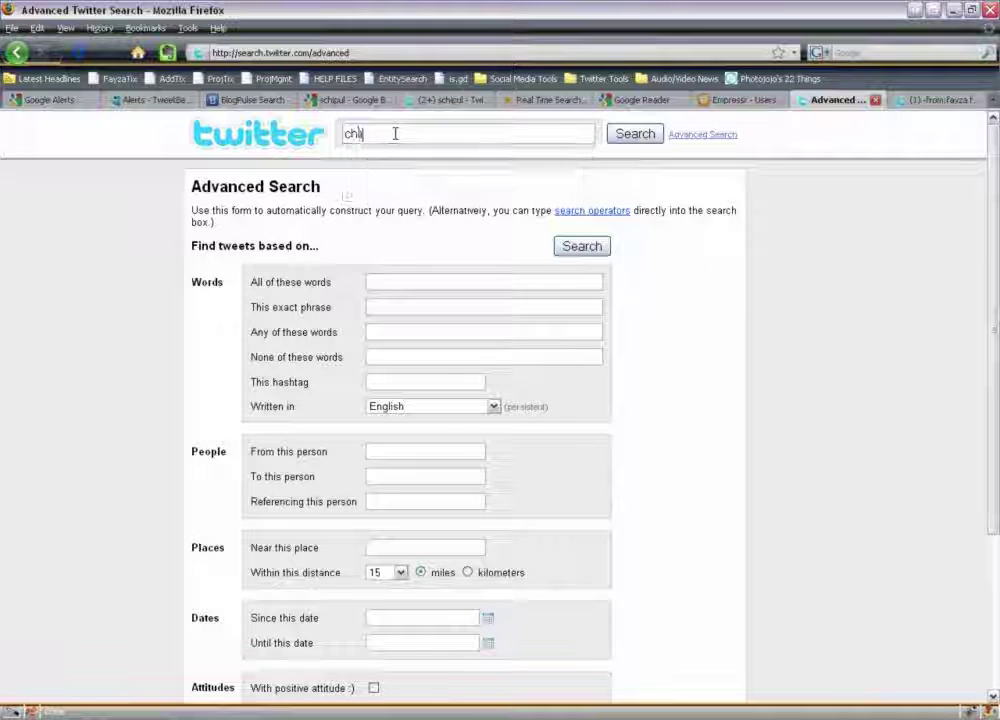
text(idren's museum)
key(Return)
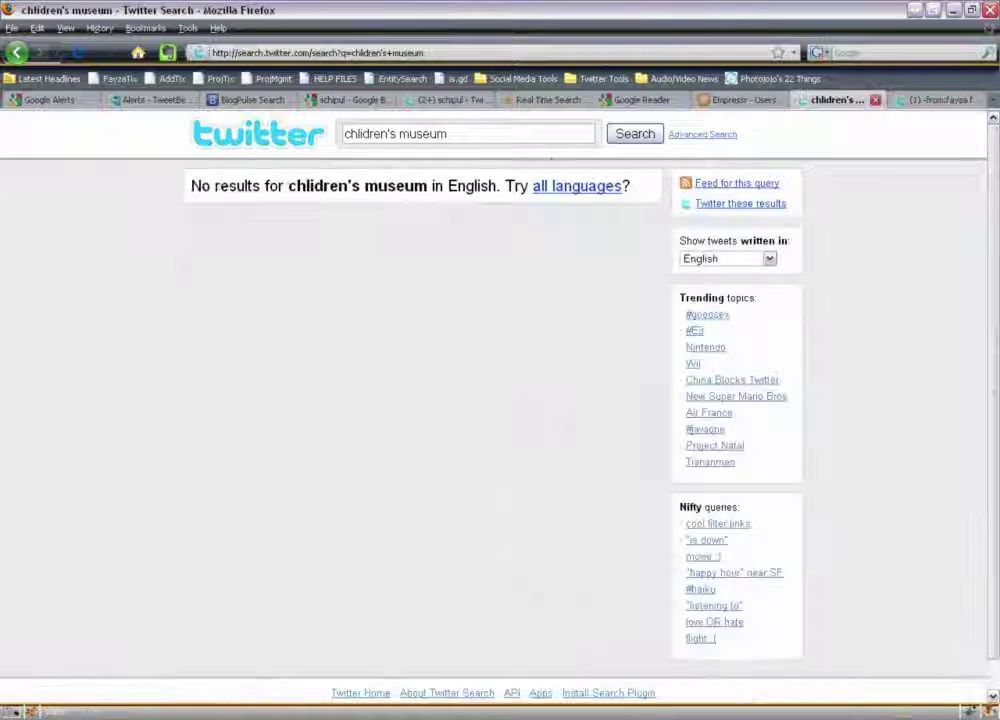
Step: Fix the query to the quoted phrase "children's museum" and rerun the search
click(344, 136)
text(")
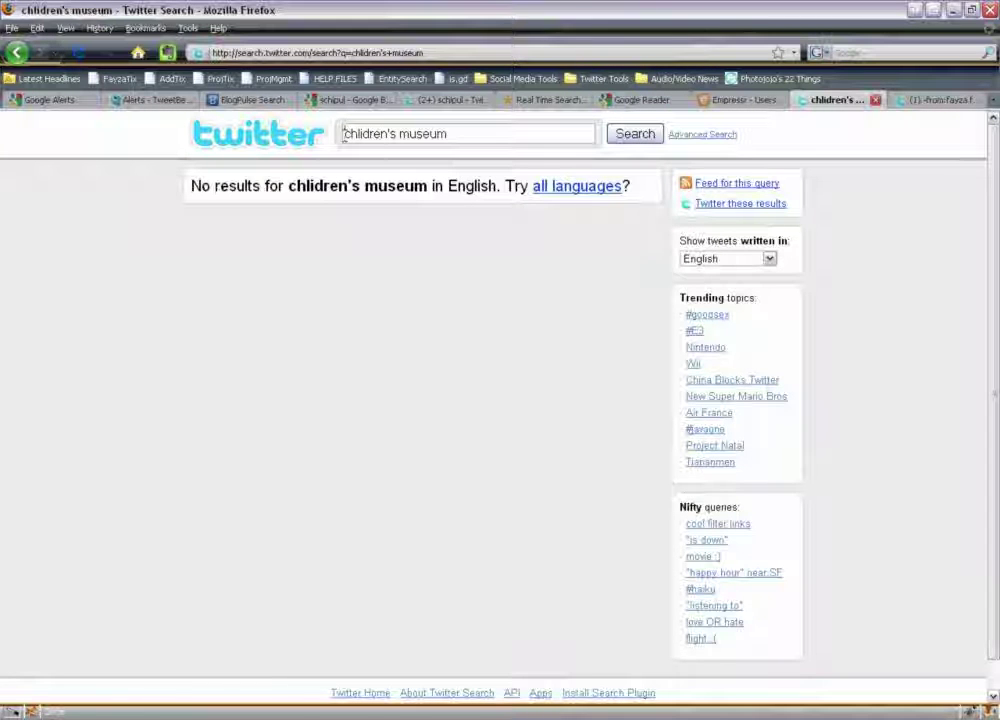
key(End)
key(BackSpace)
key(BackSpace)
key(BackSpace)
key(BackSpace)
key(BackSpace)
key(BackSpace)
key(BackSpace)
key(BackSpace)
key(BackSpace)
key(BackSpace)
key(BackSpace)
key(BackSpace)
key(BackSpace)
key(BackSpace)
text(ildren's museum")
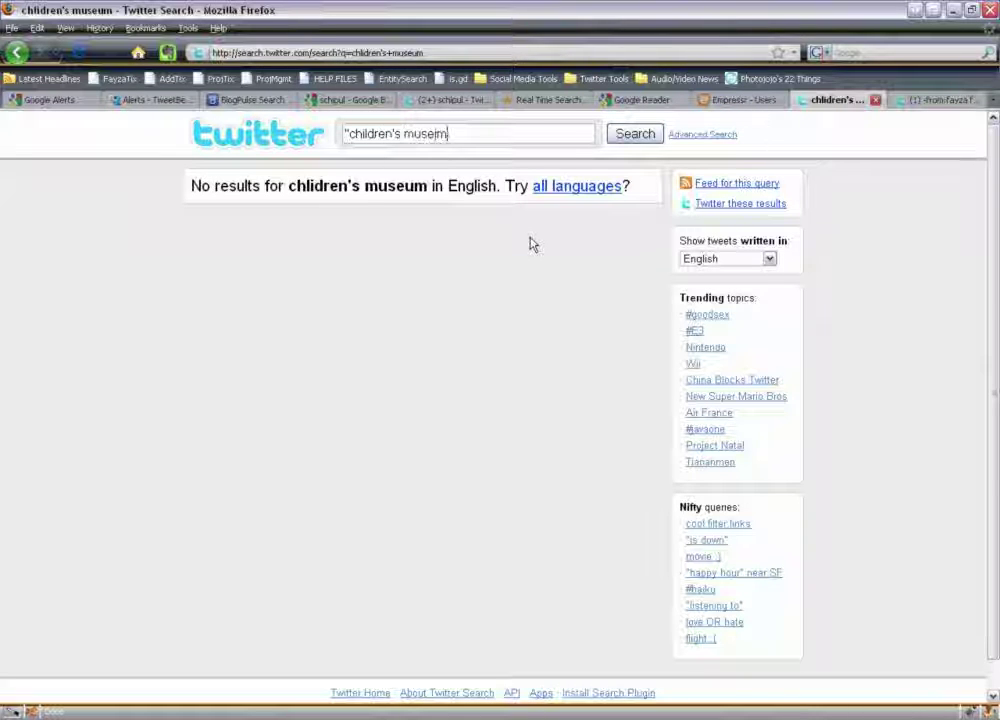
key(Return)
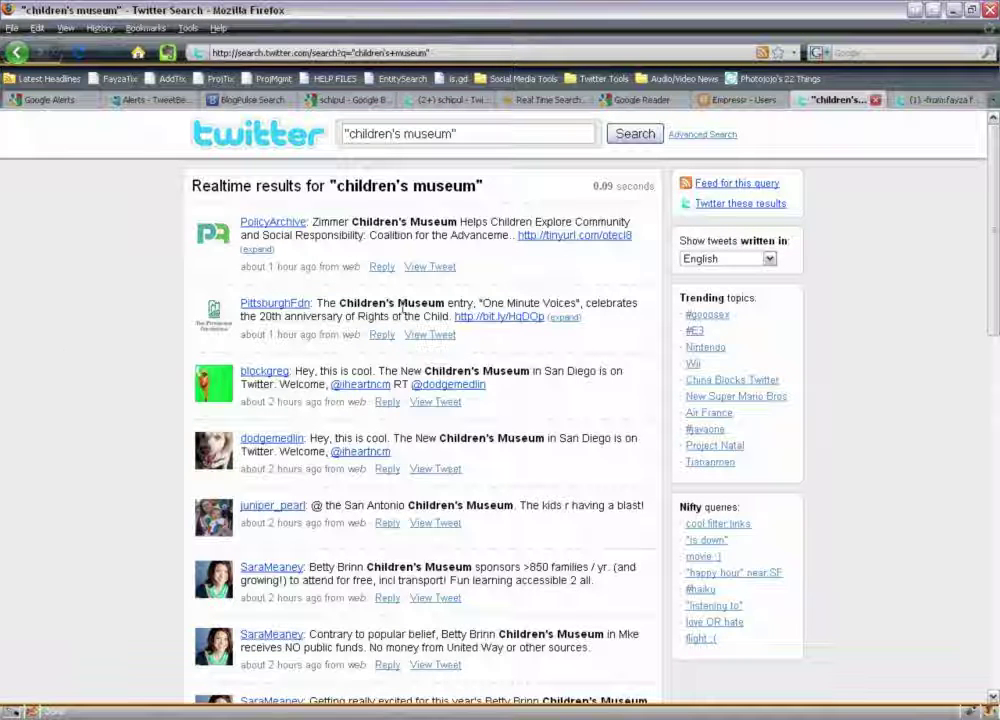
Step: Use advanced search to find tweets with "children's museum" within 50 miles of houston
click(702, 134)
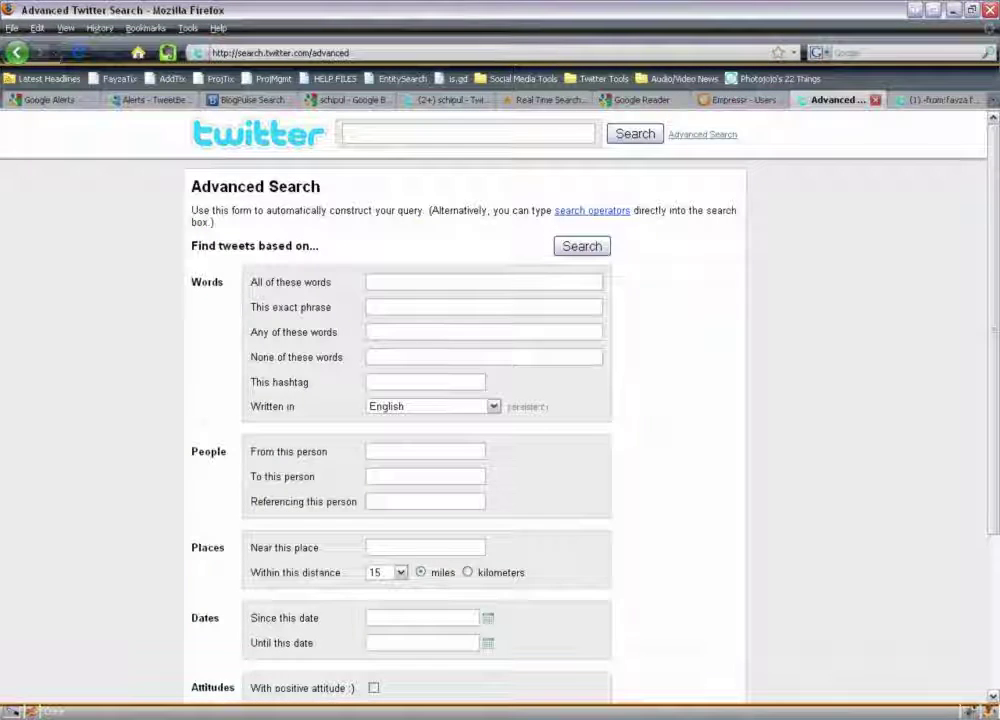
click(485, 281)
text("ch)
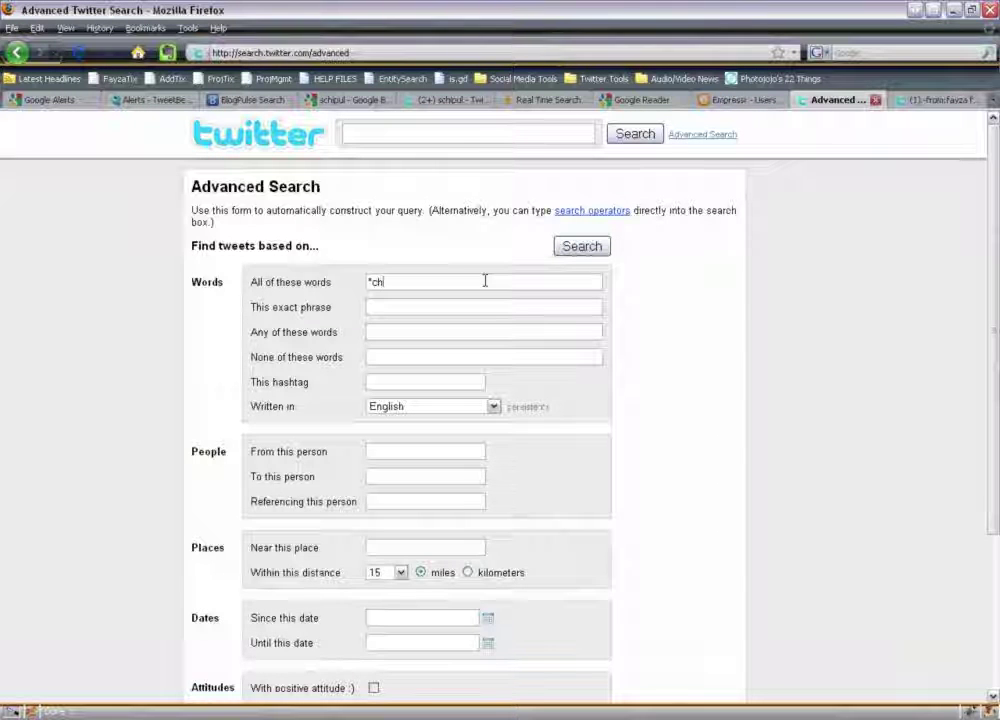
text(ildren's museum")
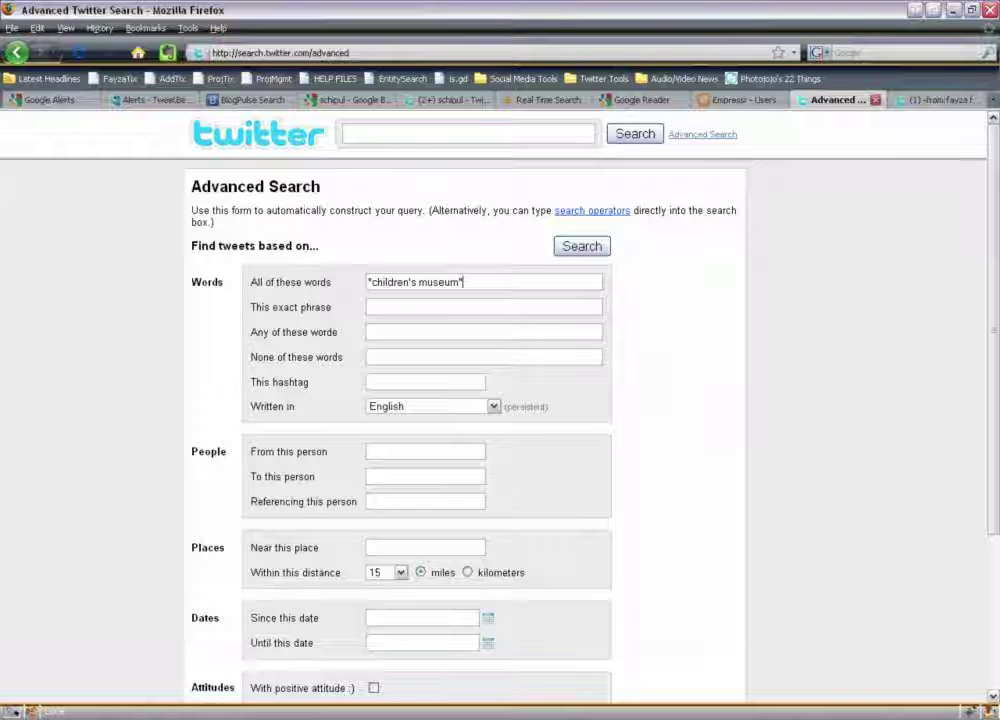
scroll(646, 405, down, 2)
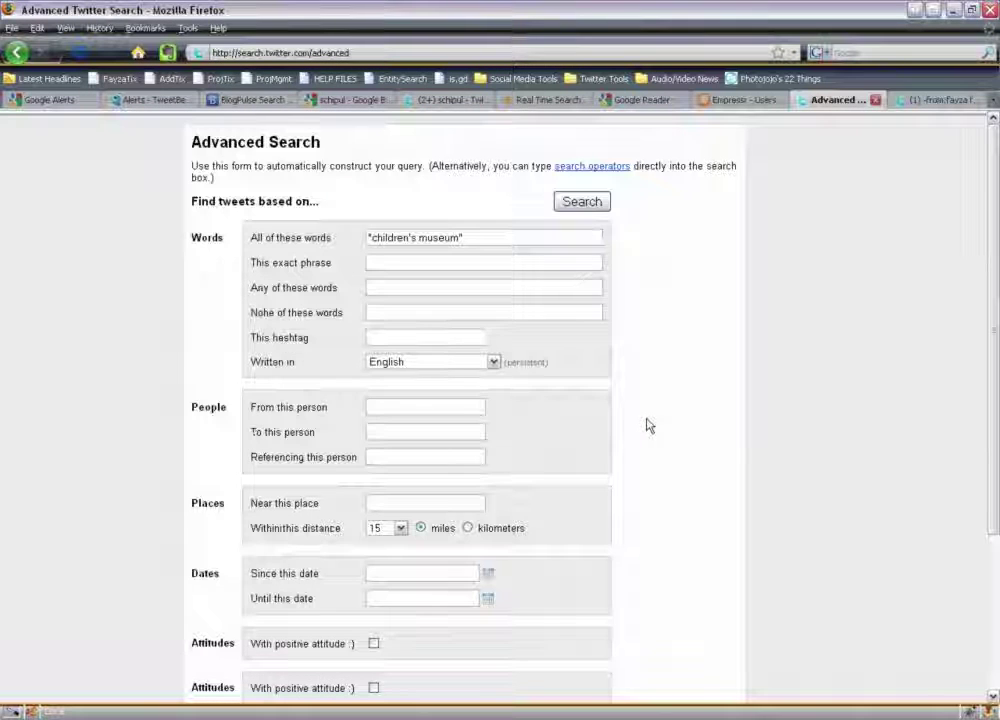
scroll(646, 425, down, 3)
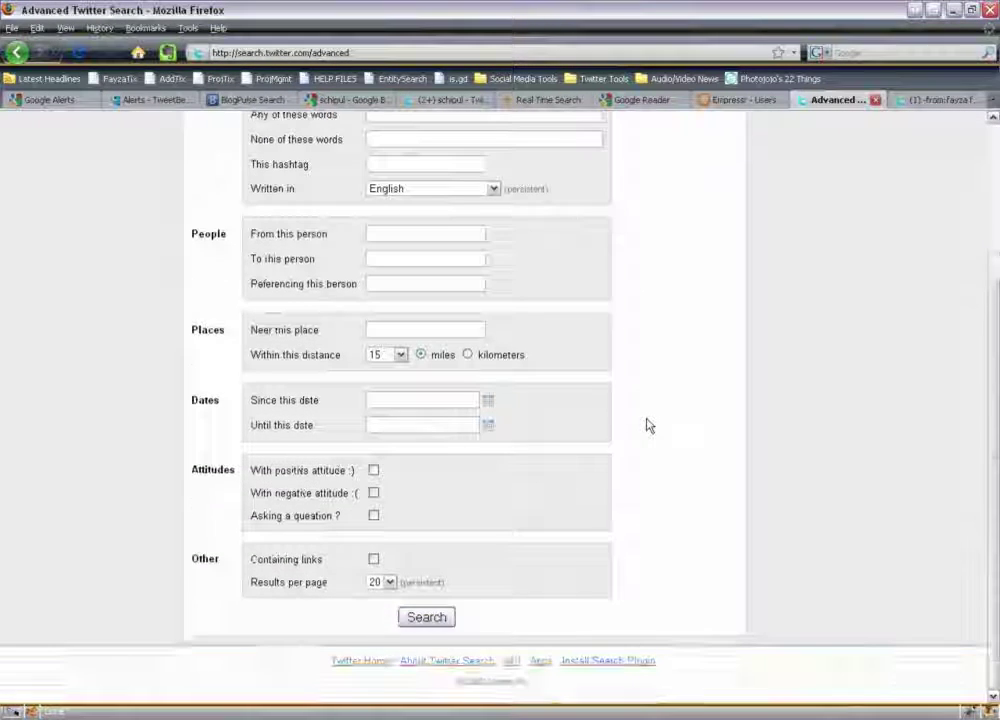
click(404, 330)
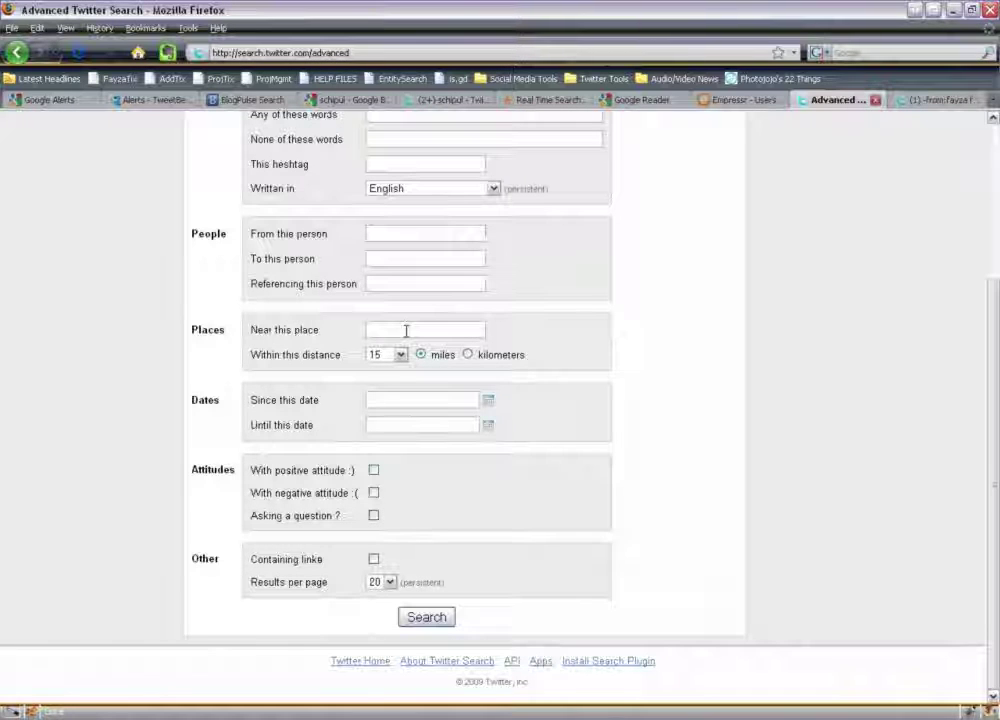
text(houston)
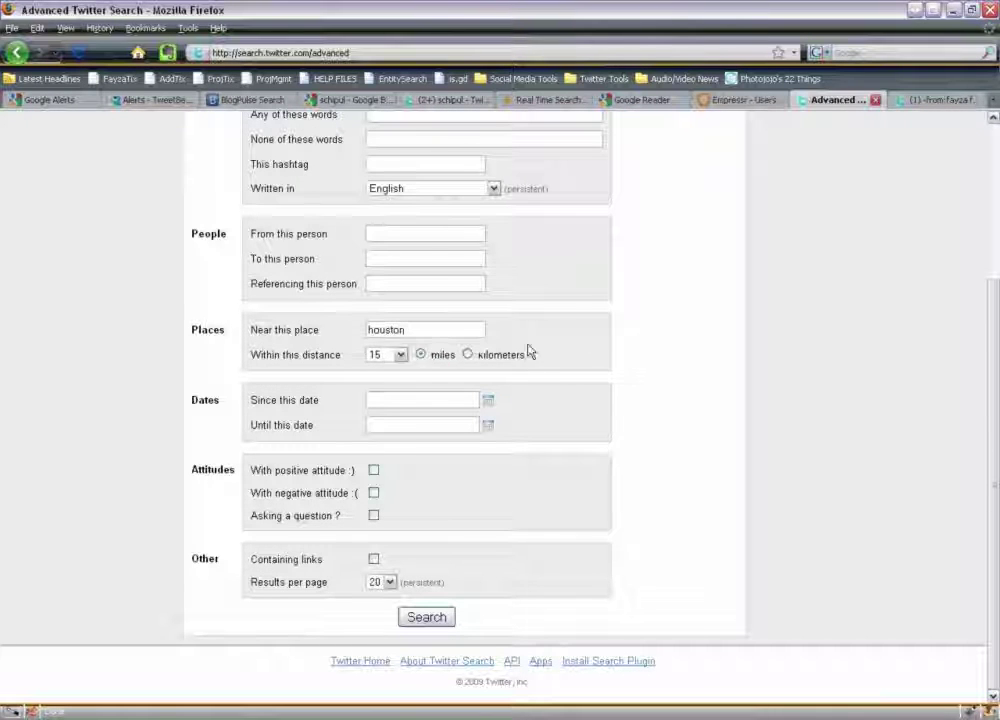
click(402, 358)
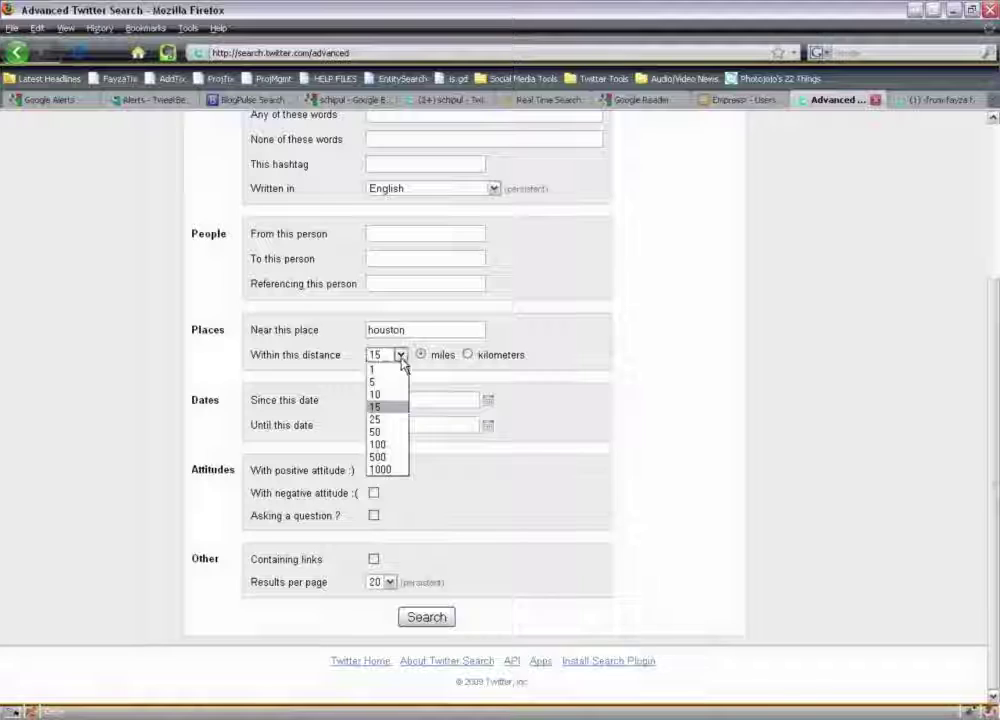
click(392, 431)
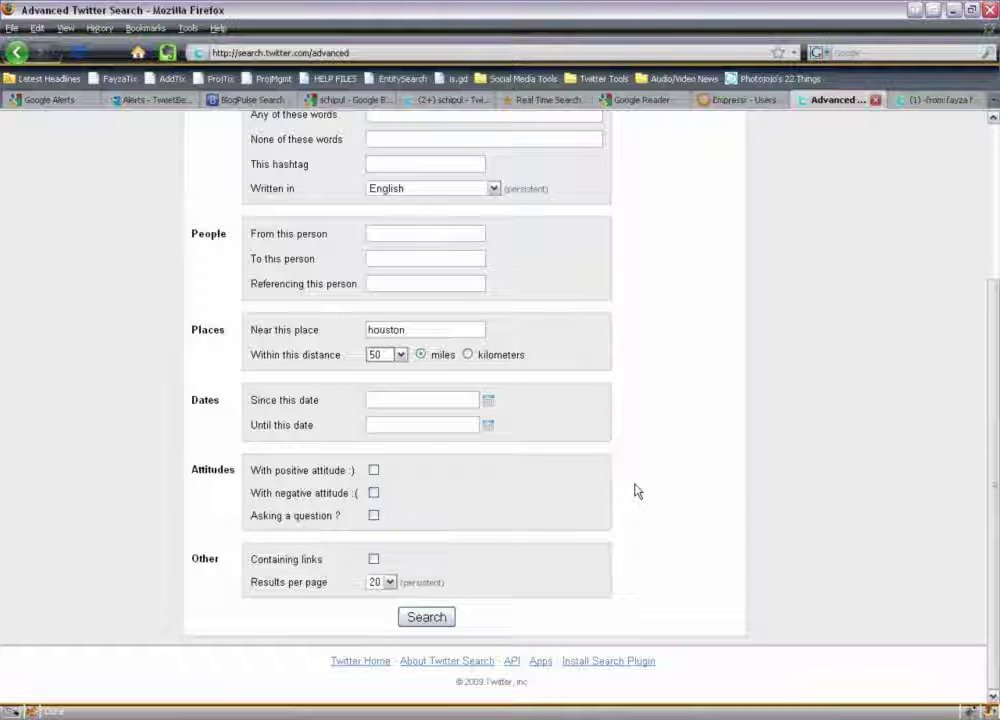
click(427, 617)
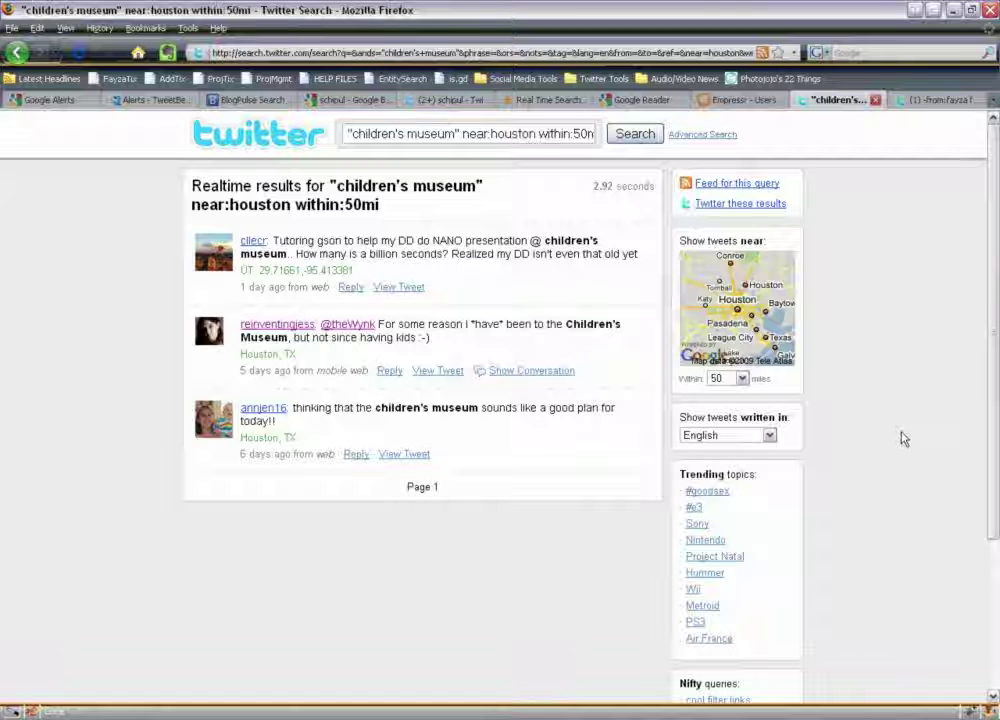
Step: After reviewing the Houston-area results, switch to the Social Mention Real Time Search tab
click(535, 100)
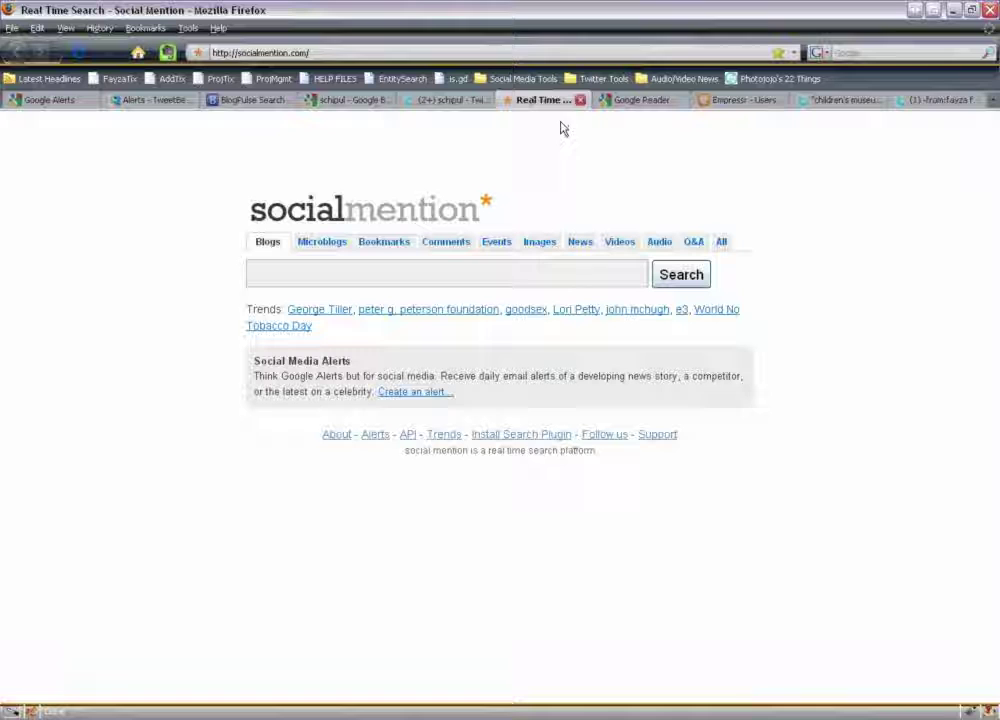
Step: Create a schipul alert covering All media types, sent to the remembered e-mail address
click(411, 394)
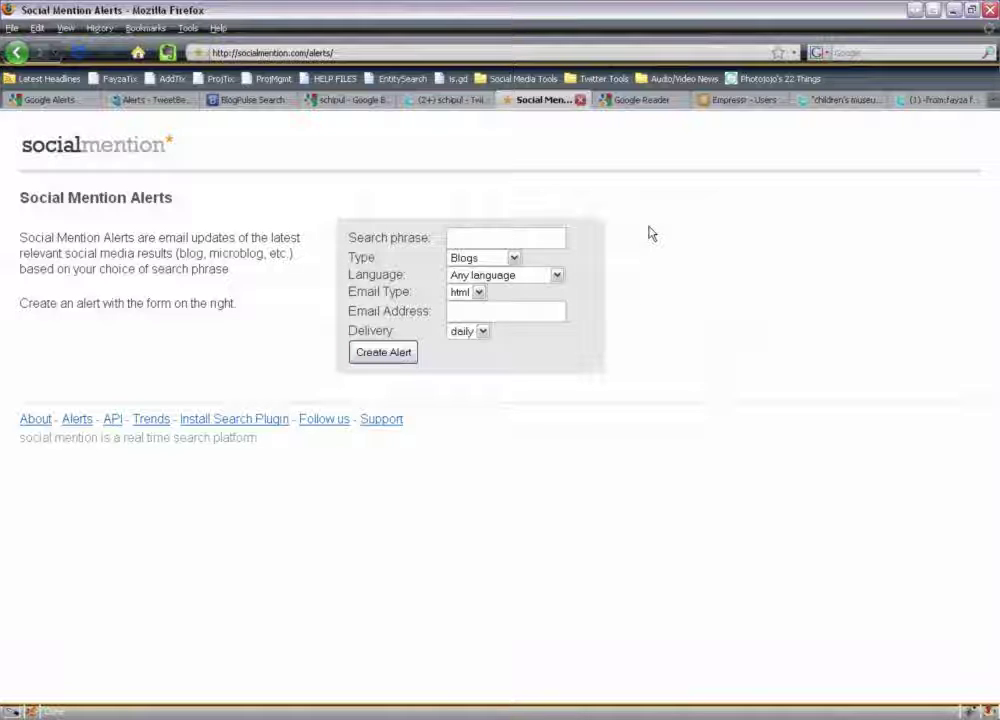
click(558, 236)
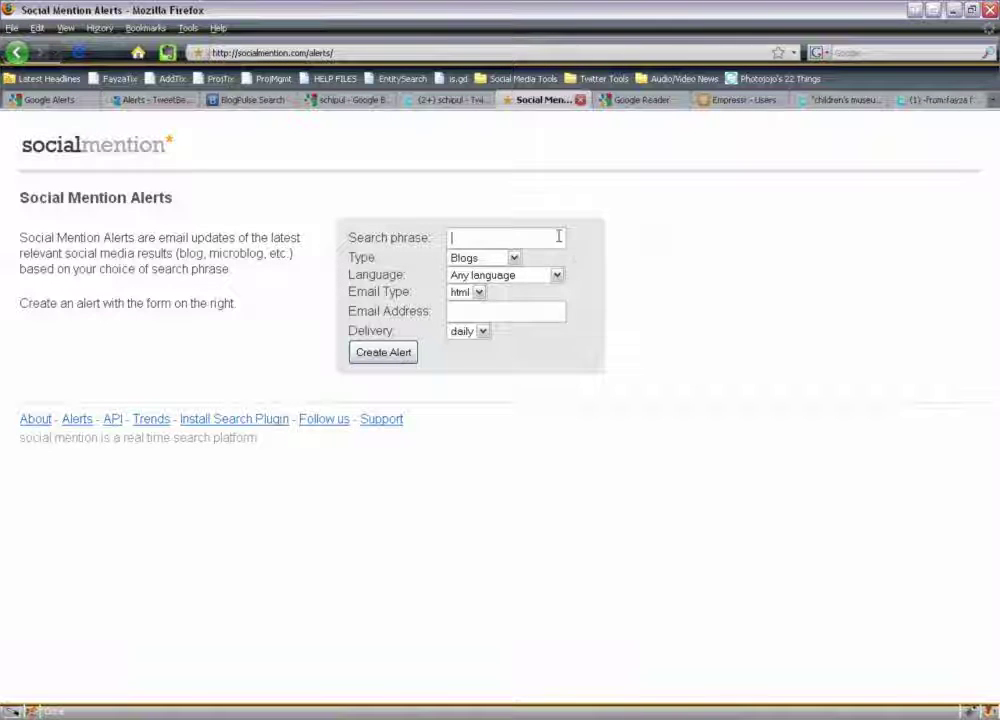
text(schipul)
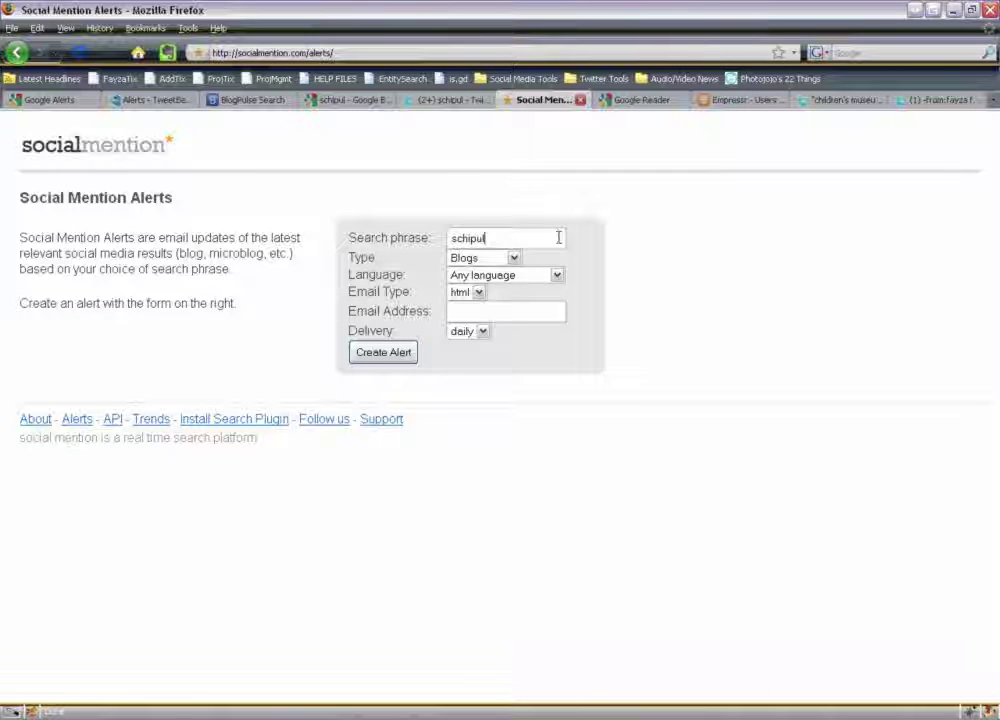
click(513, 257)
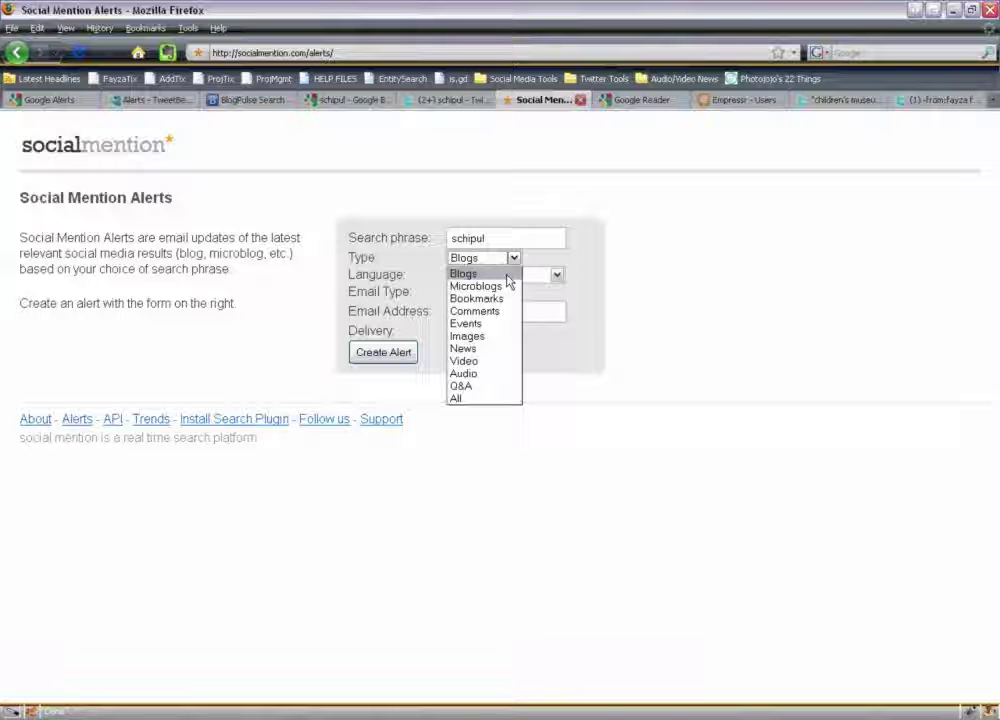
click(479, 399)
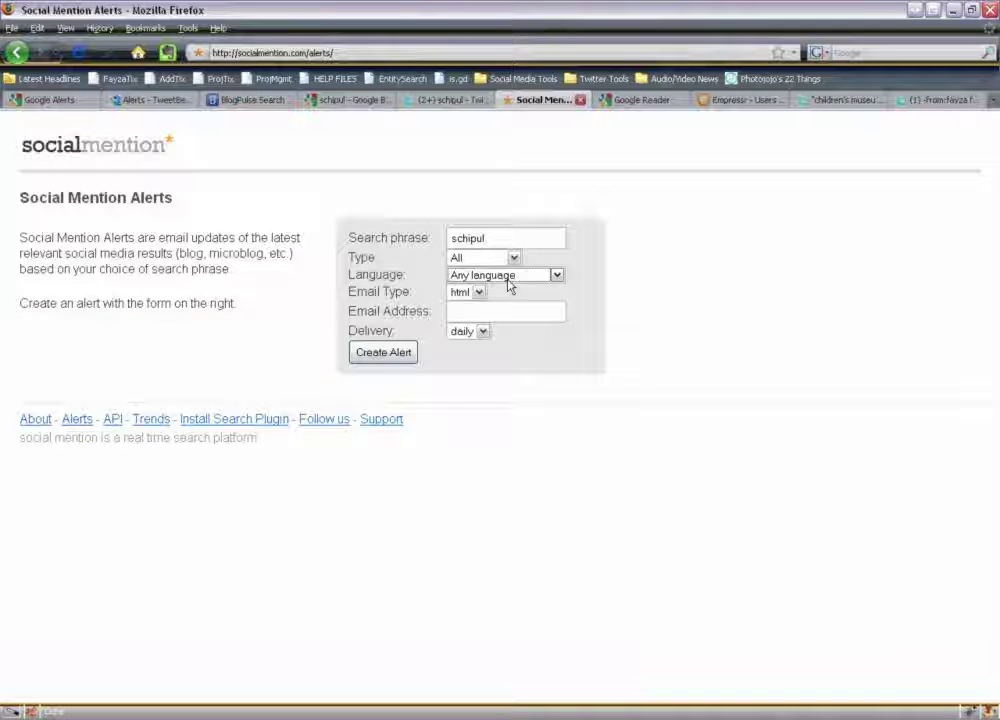
click(492, 311)
text(felmosfe)
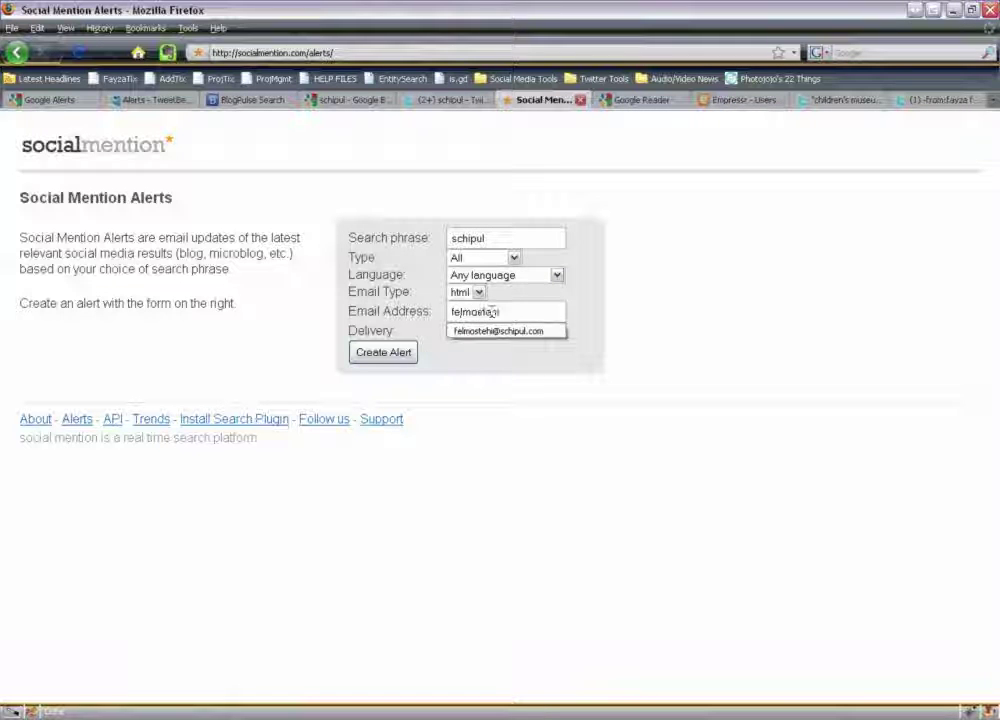
key(Down)
key(Return)
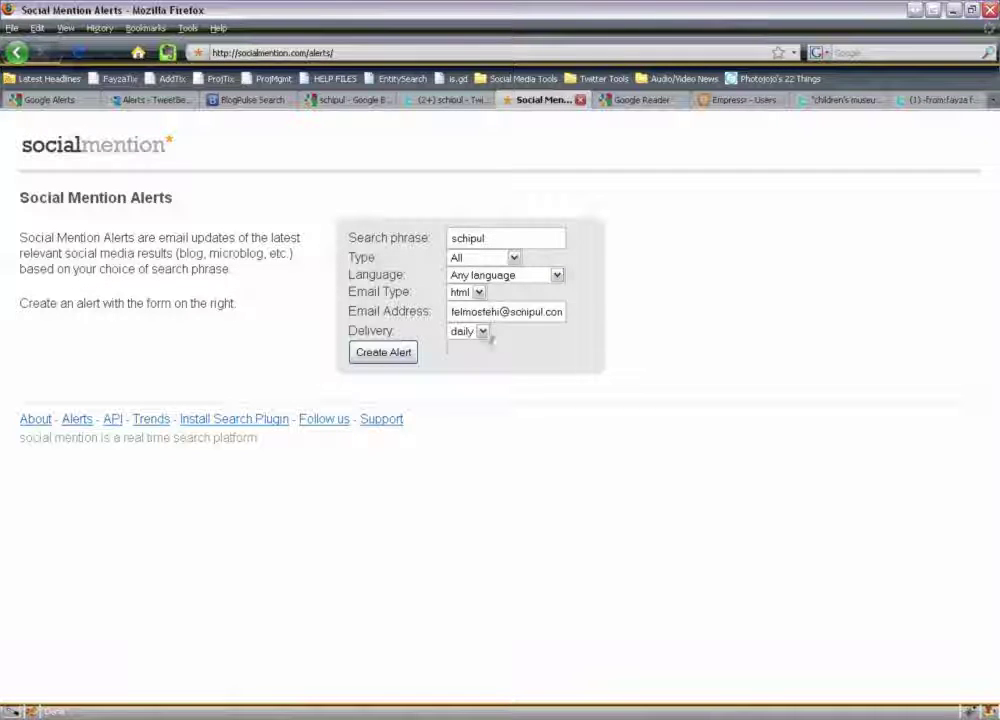
click(395, 353)
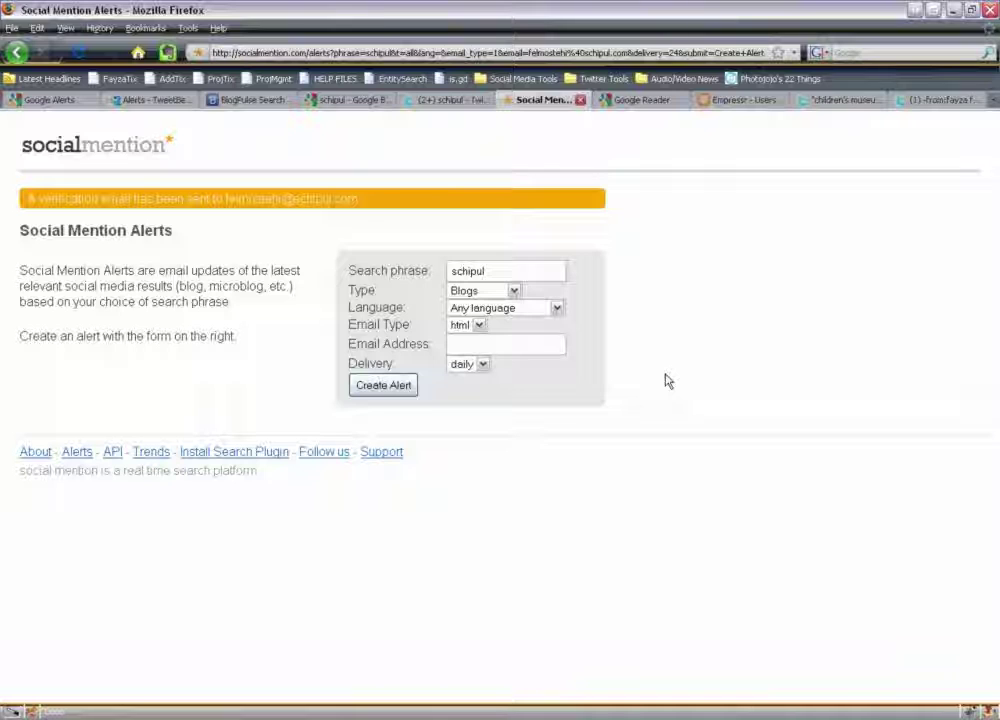
click(18, 53)
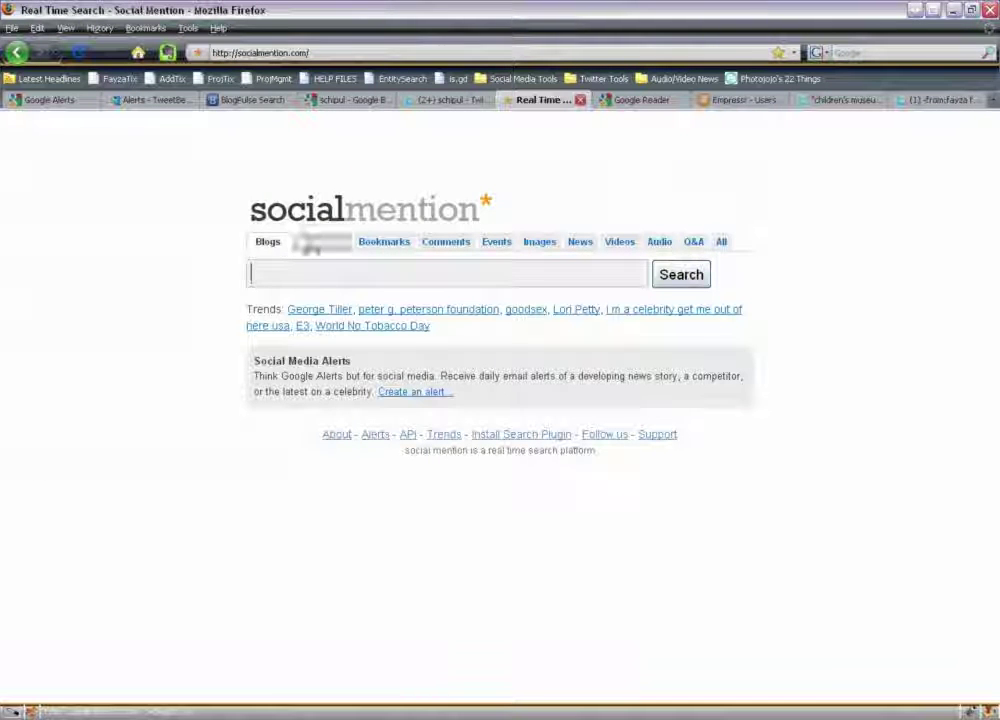
Step: Search schipul across All sources on Social Mention
click(720, 243)
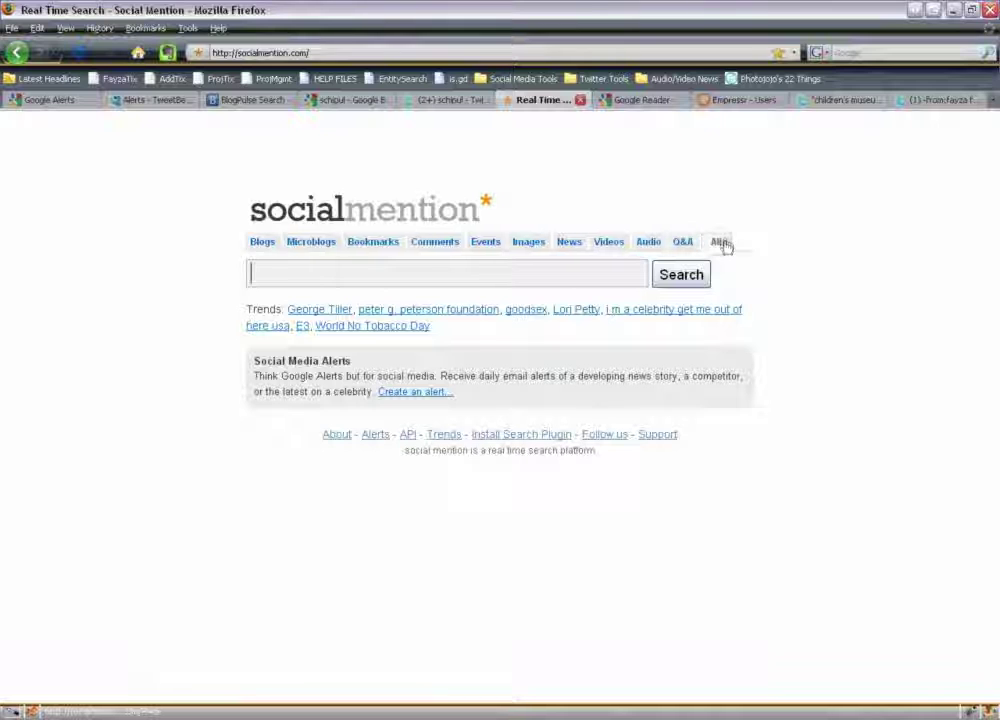
click(555, 268)
text(schipul)
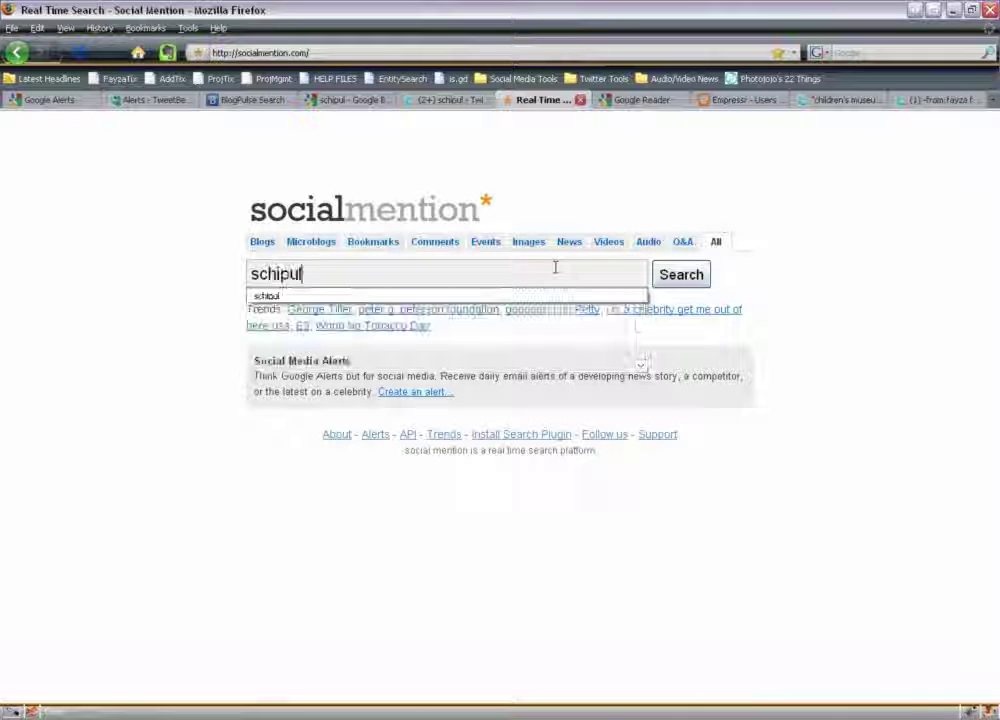
click(692, 279)
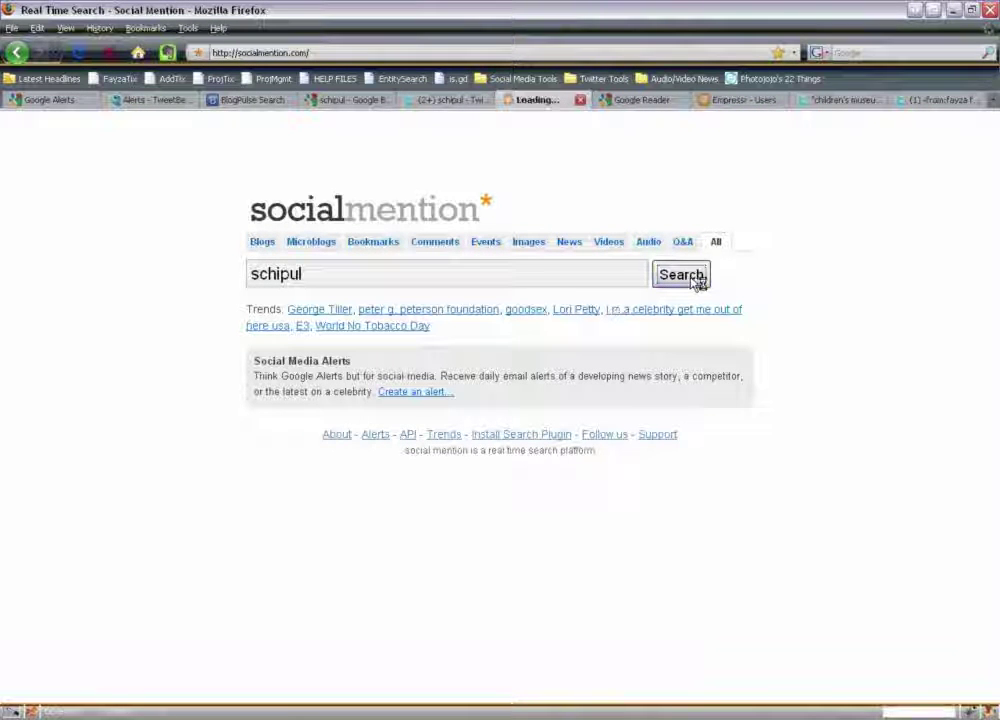
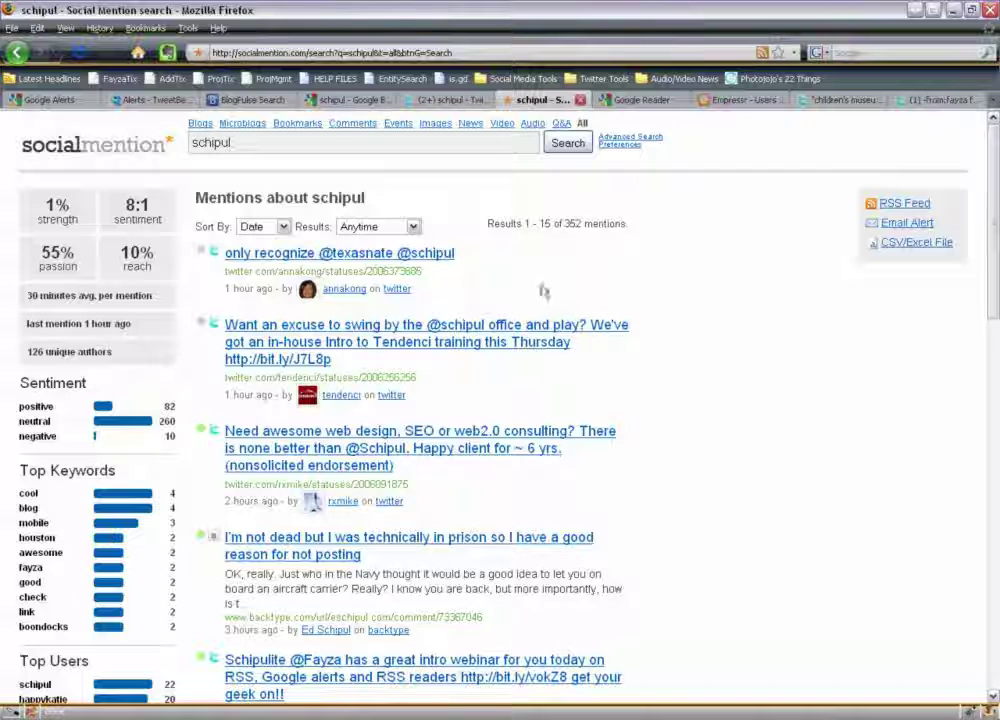
mouse_move(33, 208)
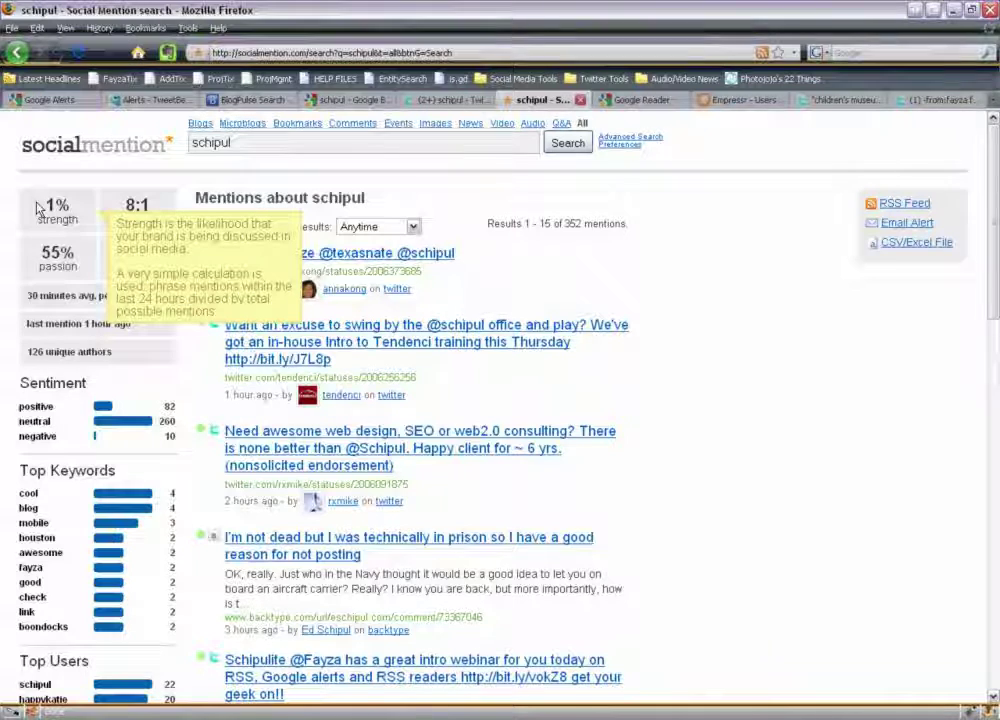
mouse_move(137, 210)
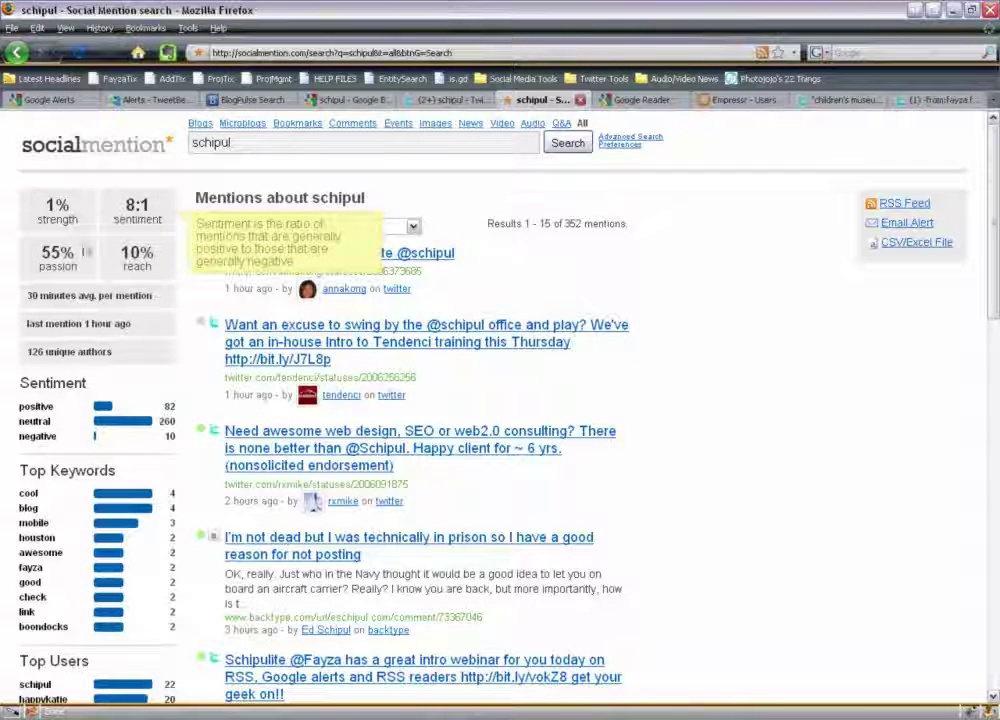
mouse_move(66, 256)
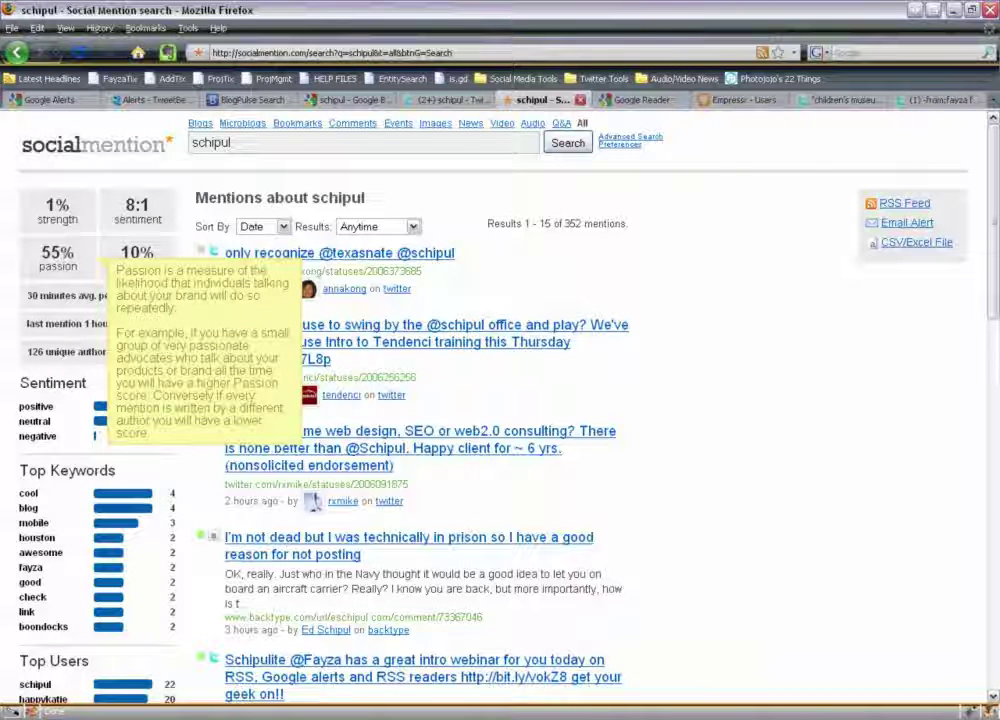
mouse_move(137, 260)
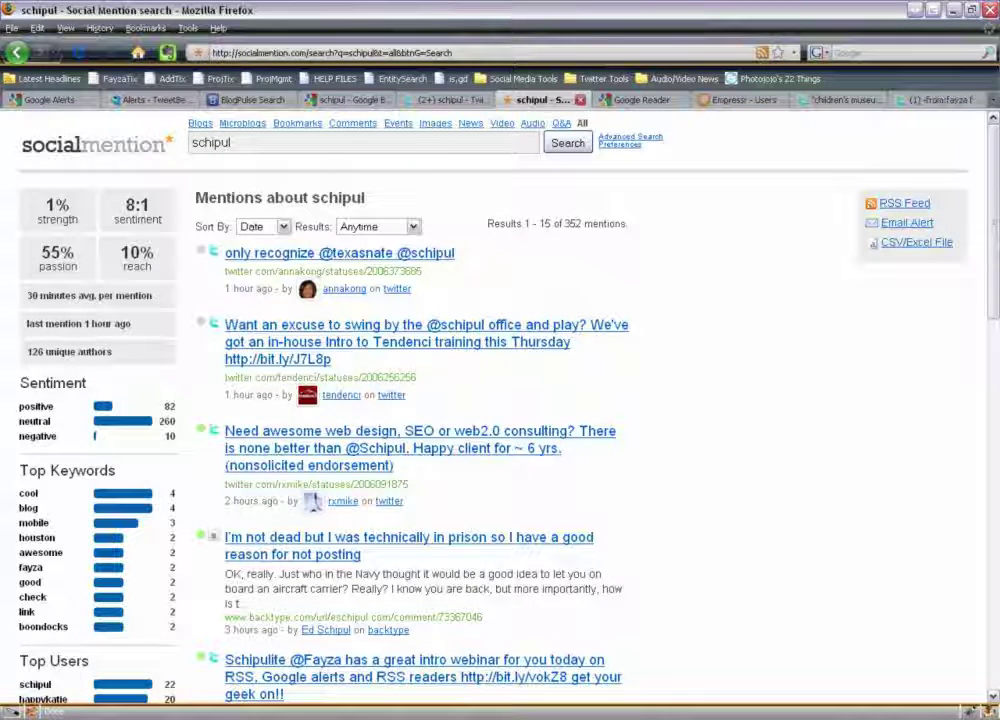
mouse_move(208, 538)
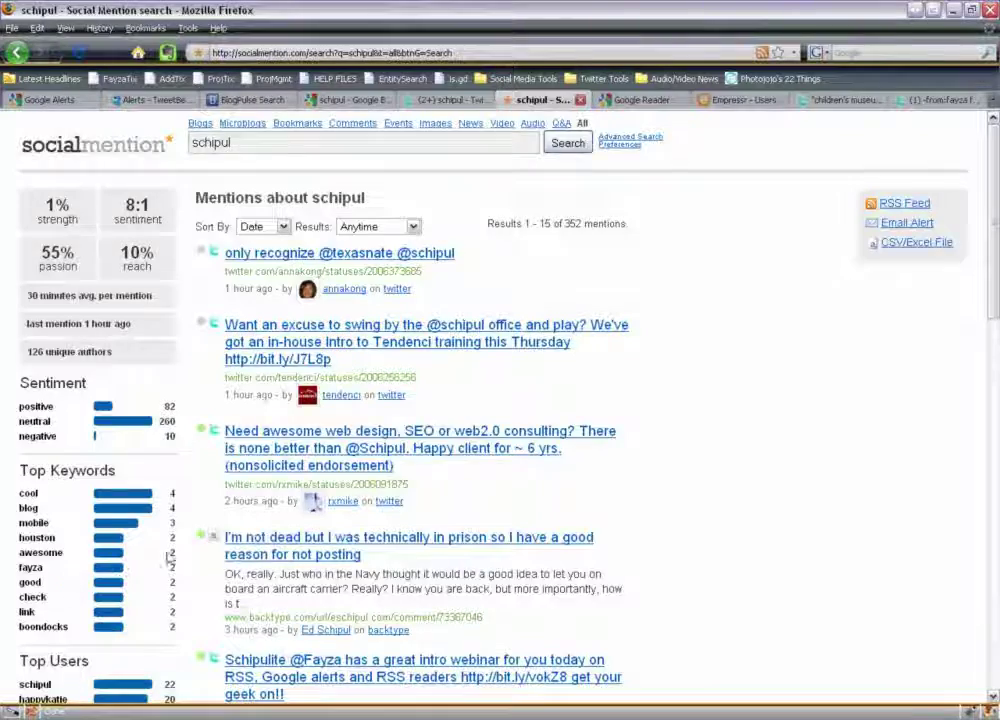
Step: Filter the schipul results to the facebook source, leaving only its 4 mentions
scroll(172, 560, down, 1)
scroll(172, 560, down, 3)
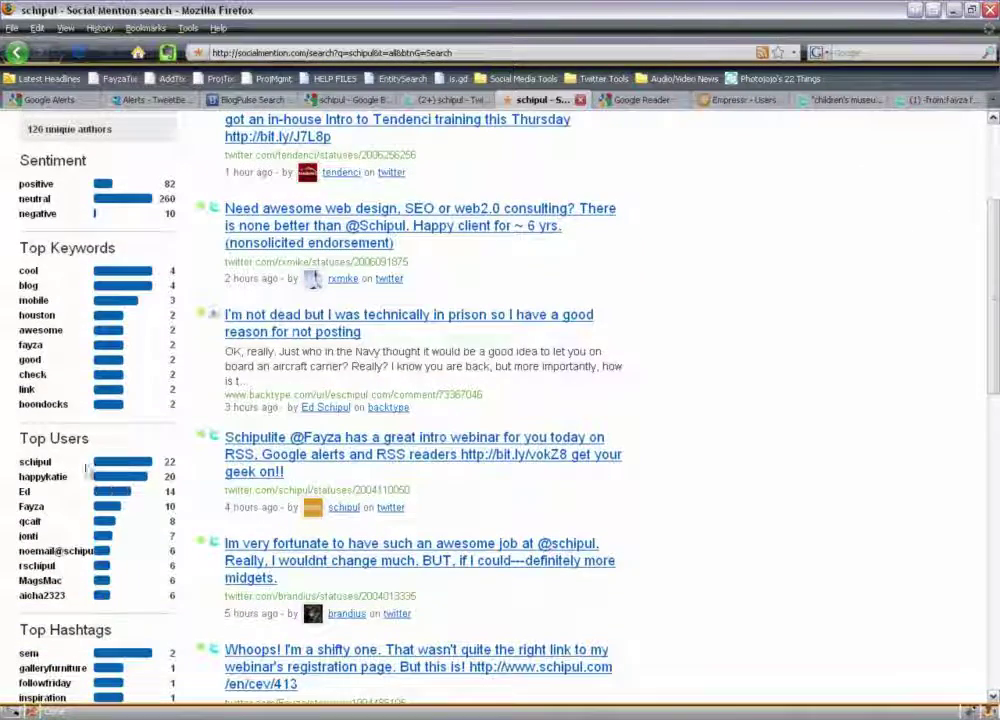
scroll(143, 543, down, 4)
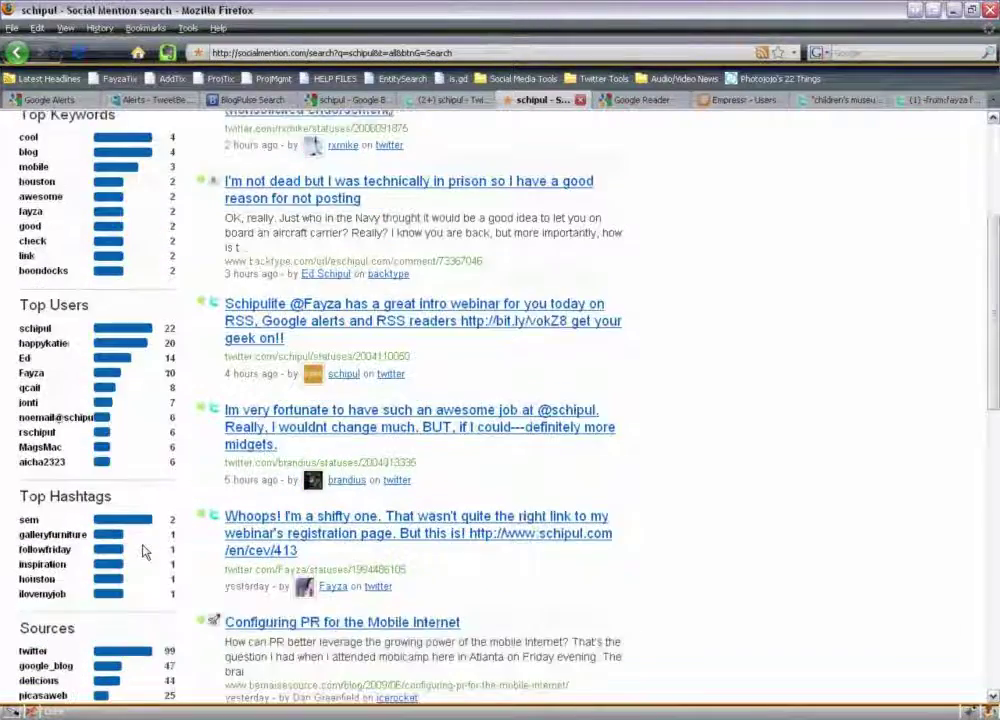
scroll(138, 466, down, 1)
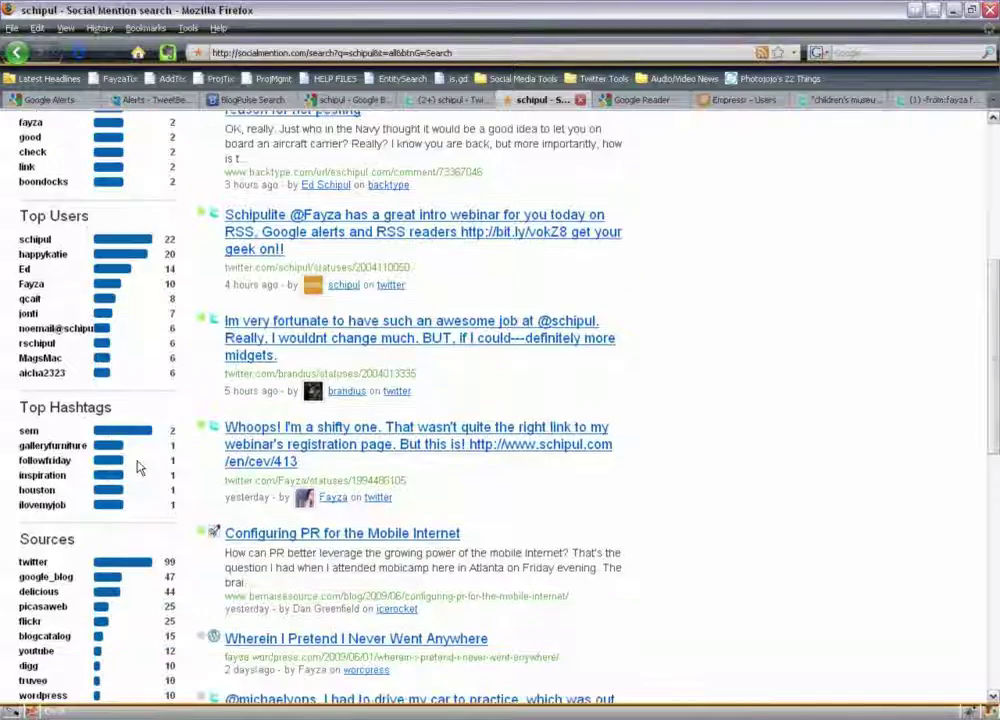
scroll(138, 466, down, 6)
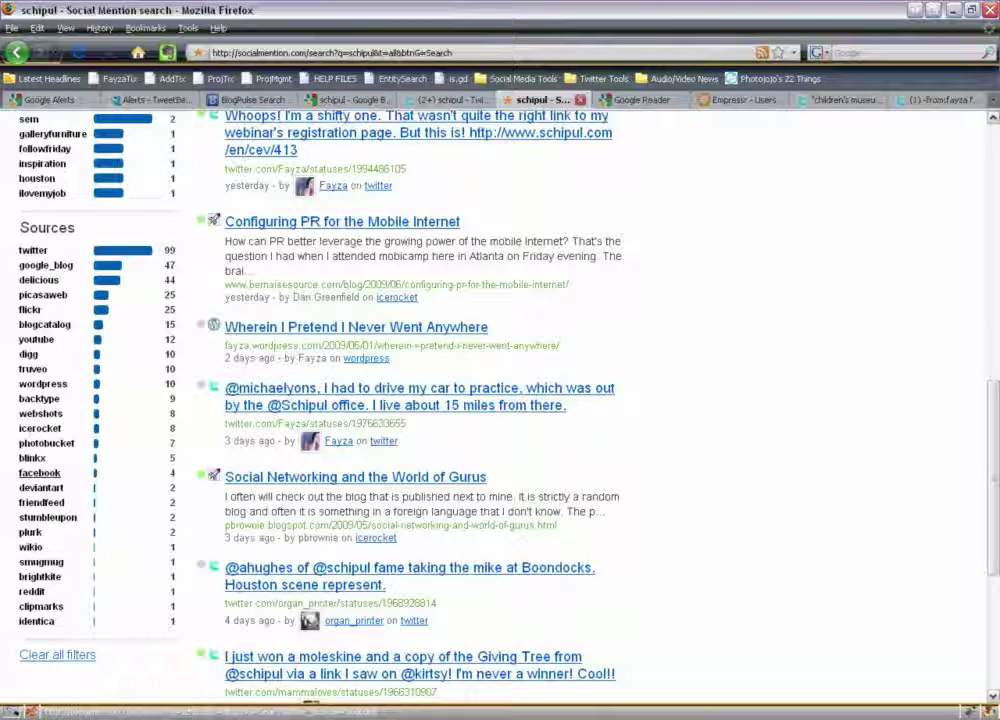
click(40, 473)
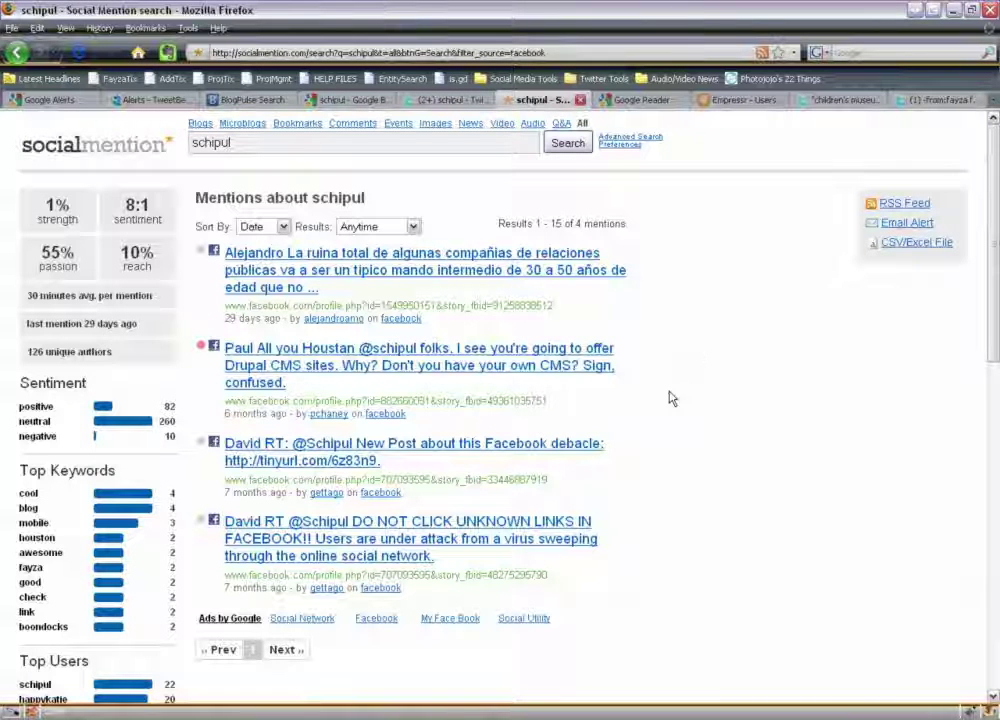
Step: Open the Drupal CMS sites post from the Facebook-only schipul results in a new tab
click(557, 370)
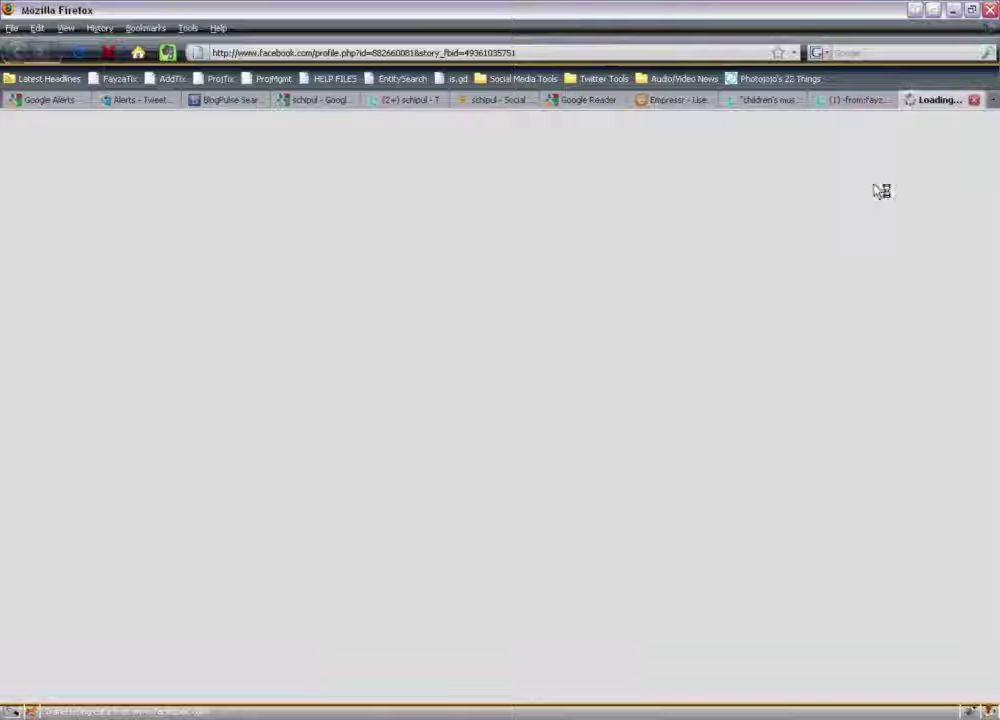
Step: Go back to the Social Mention tab and remove the facebook filter, showing all 352 mentions
click(497, 101)
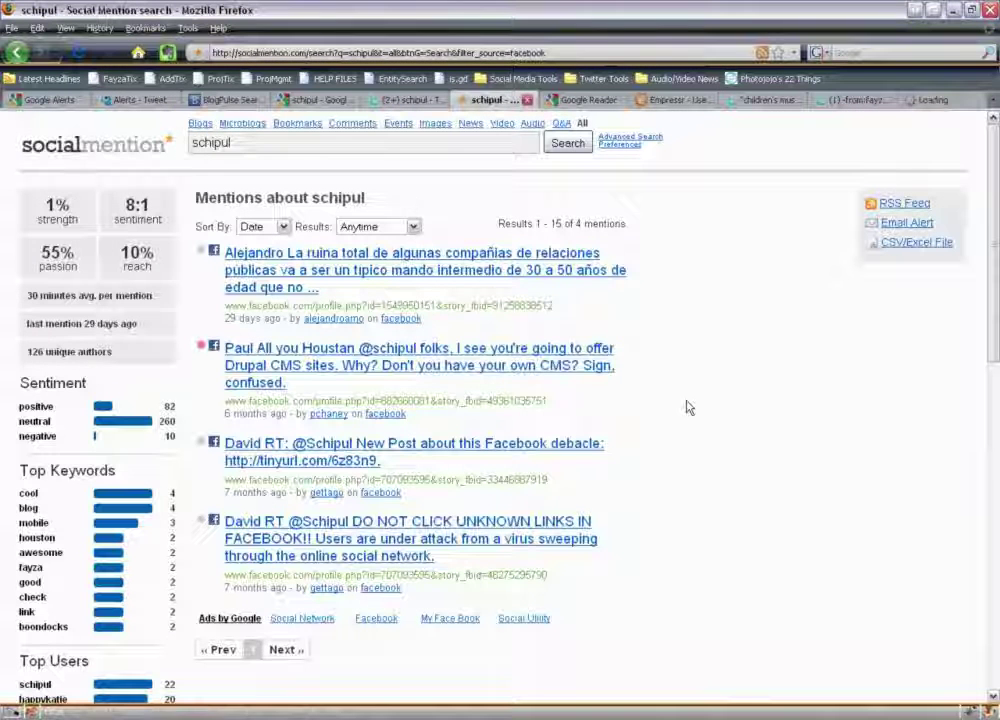
click(17, 52)
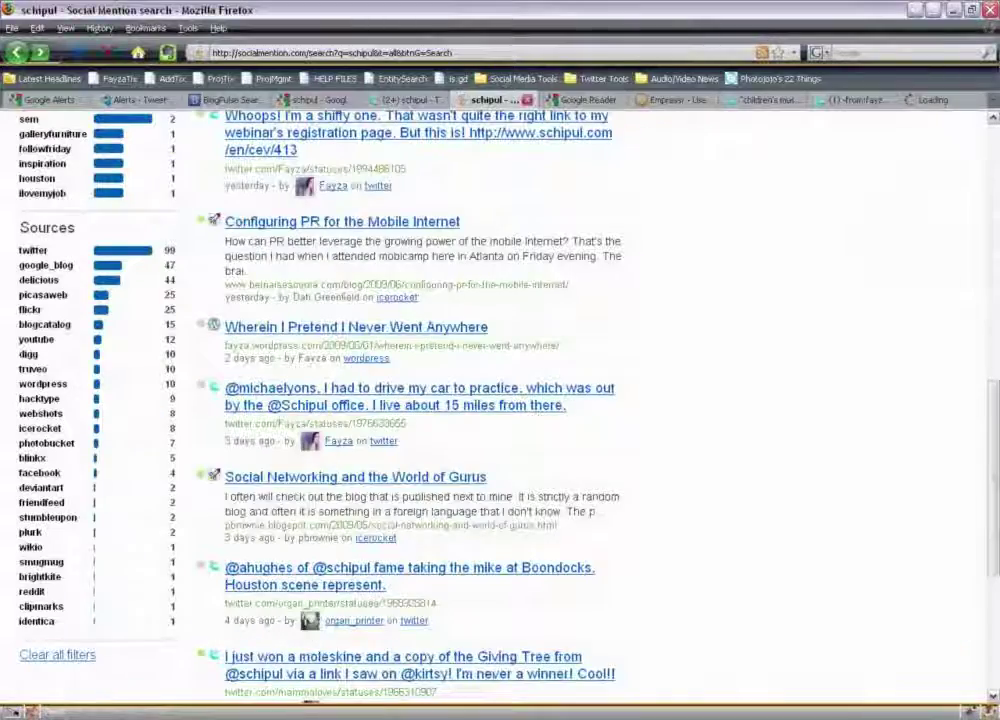
scroll(420, 400, up, 8)
scroll(216, 258, up, 4)
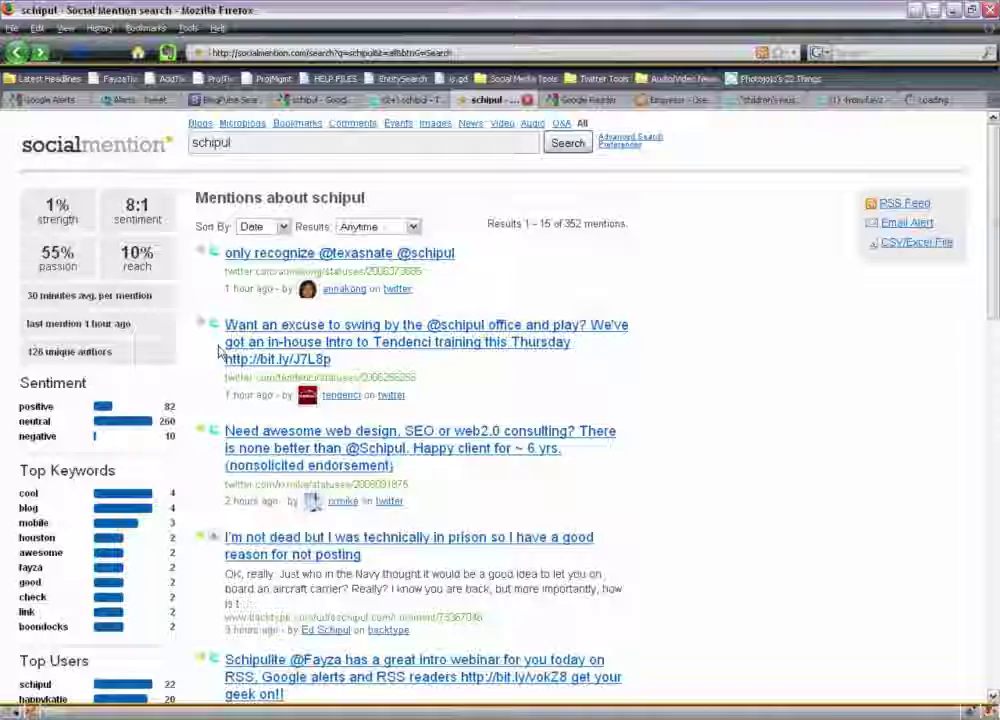
scroll(213, 410, down, 3)
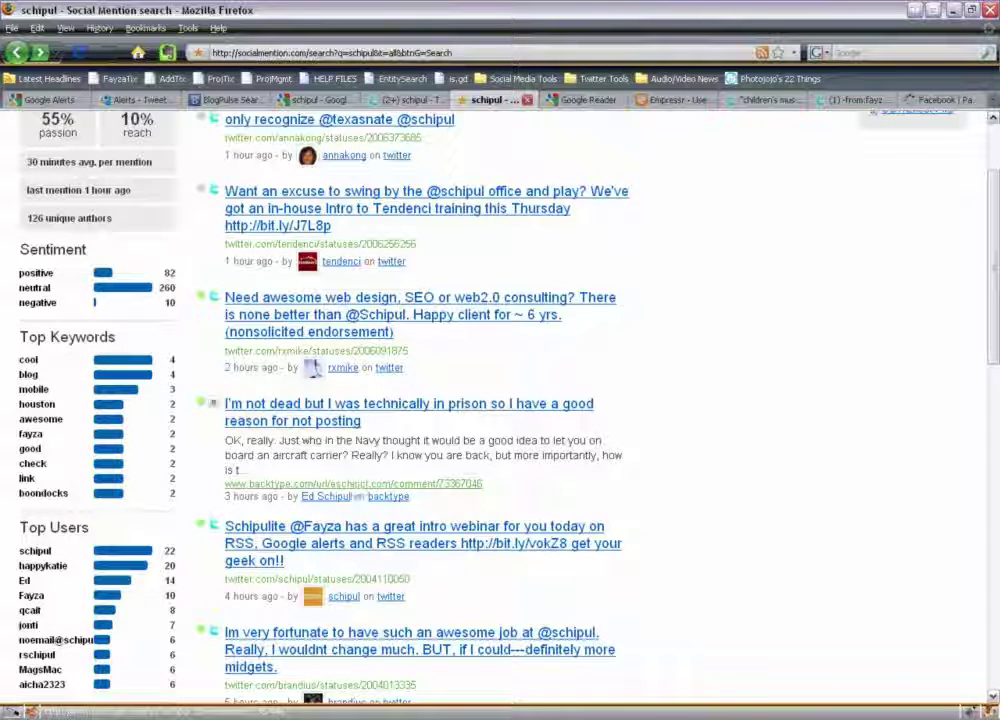
scroll(352, 492, down, 6)
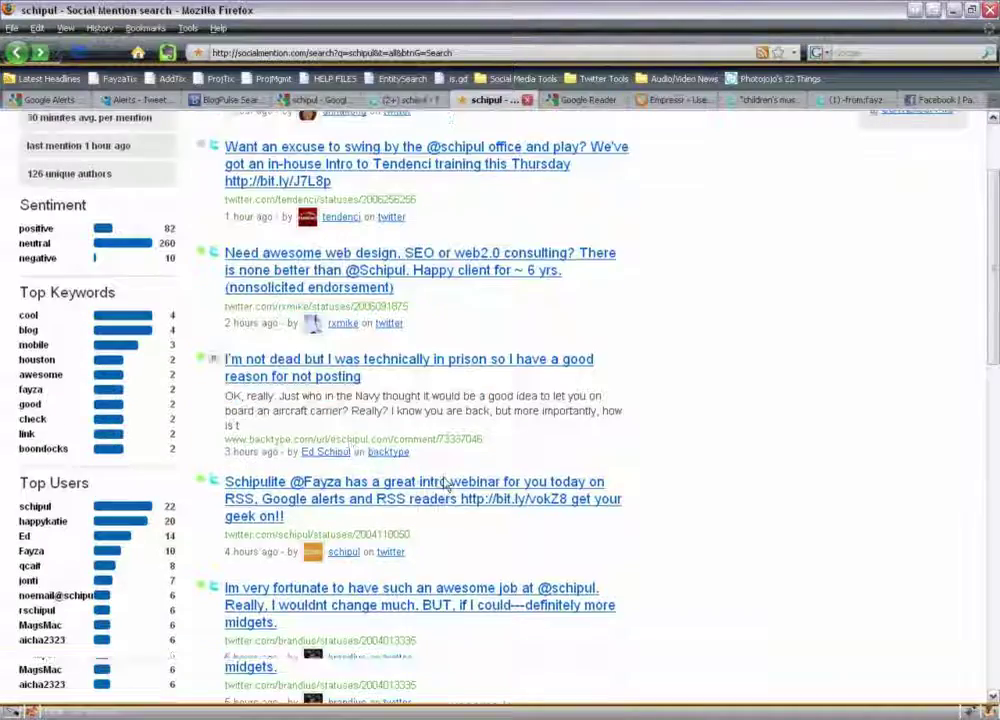
scroll(400, 400, up, 7)
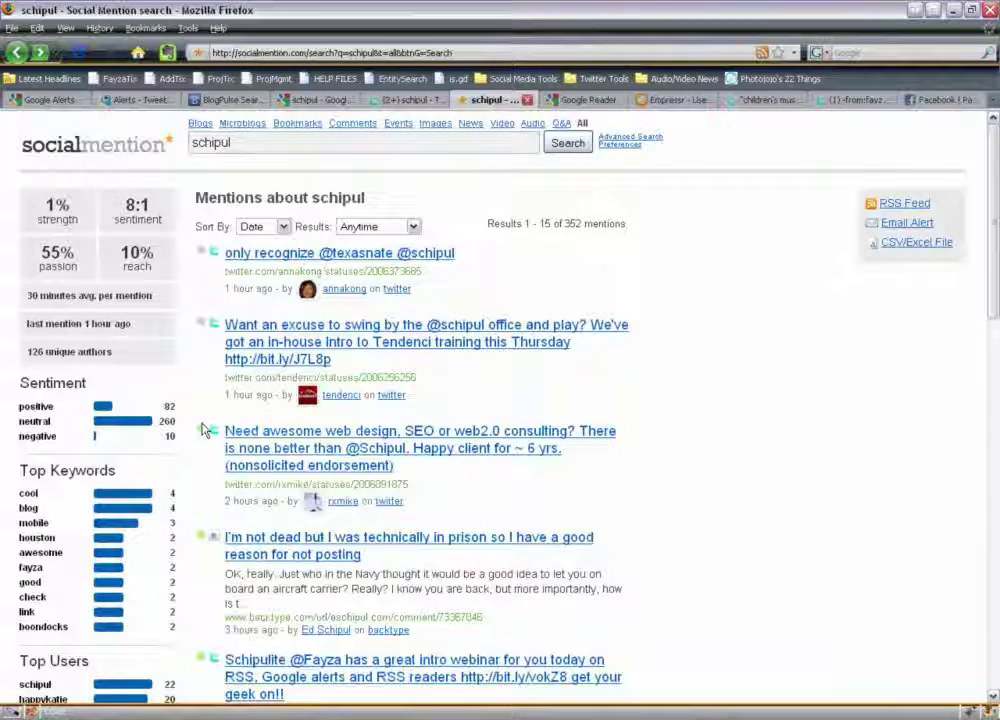
scroll(196, 520, down, 4)
scroll(196, 520, down, 1)
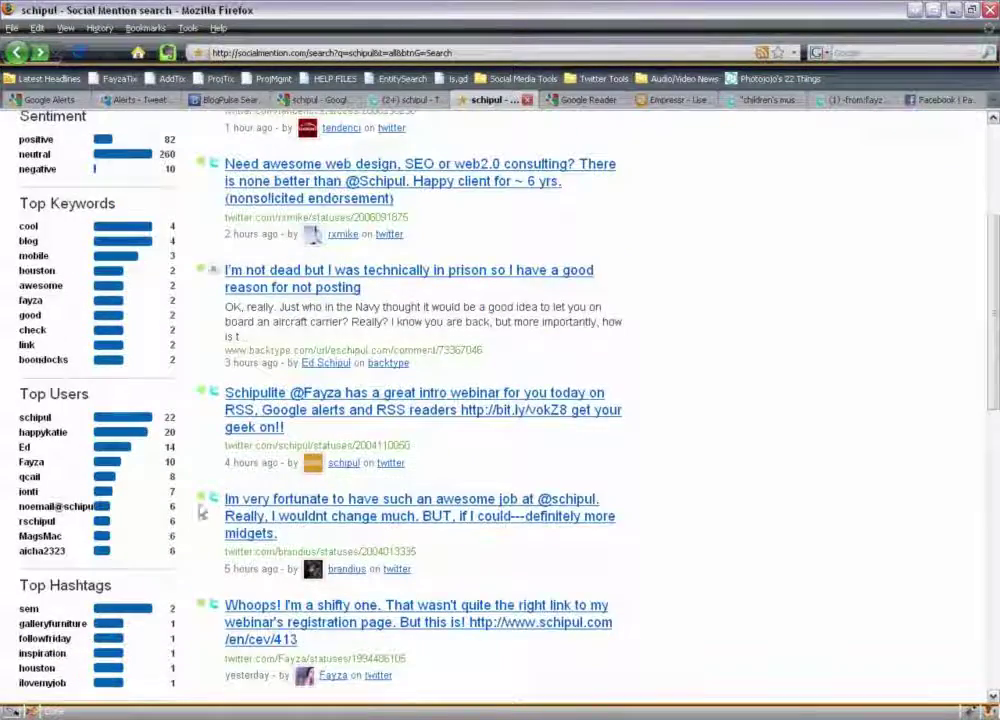
mouse_move(203, 500)
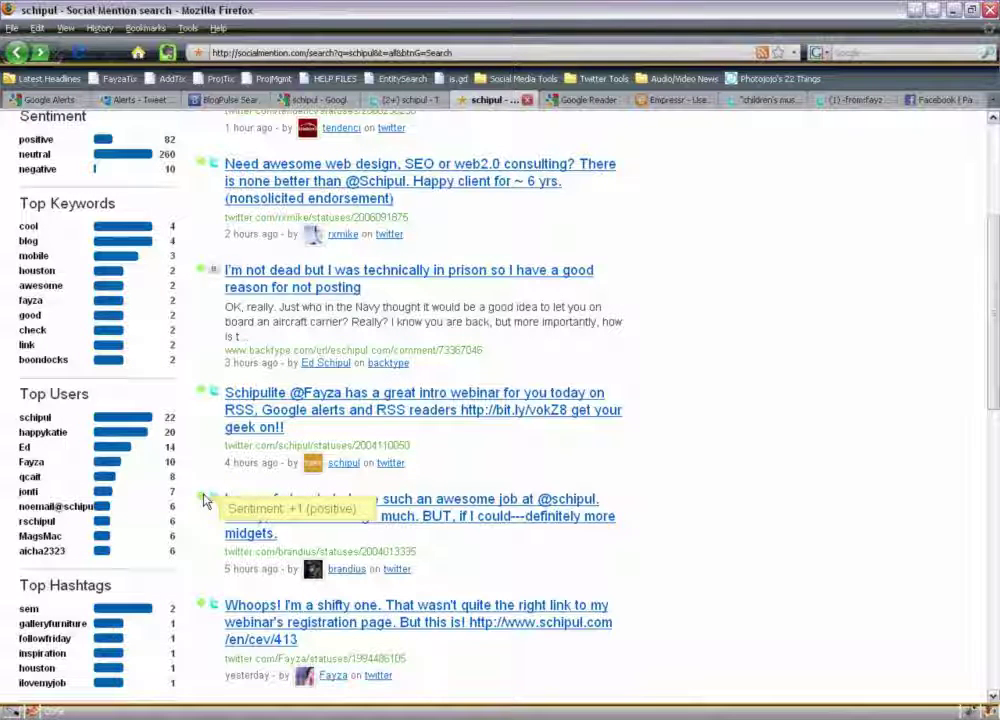
scroll(204, 500, down, 1)
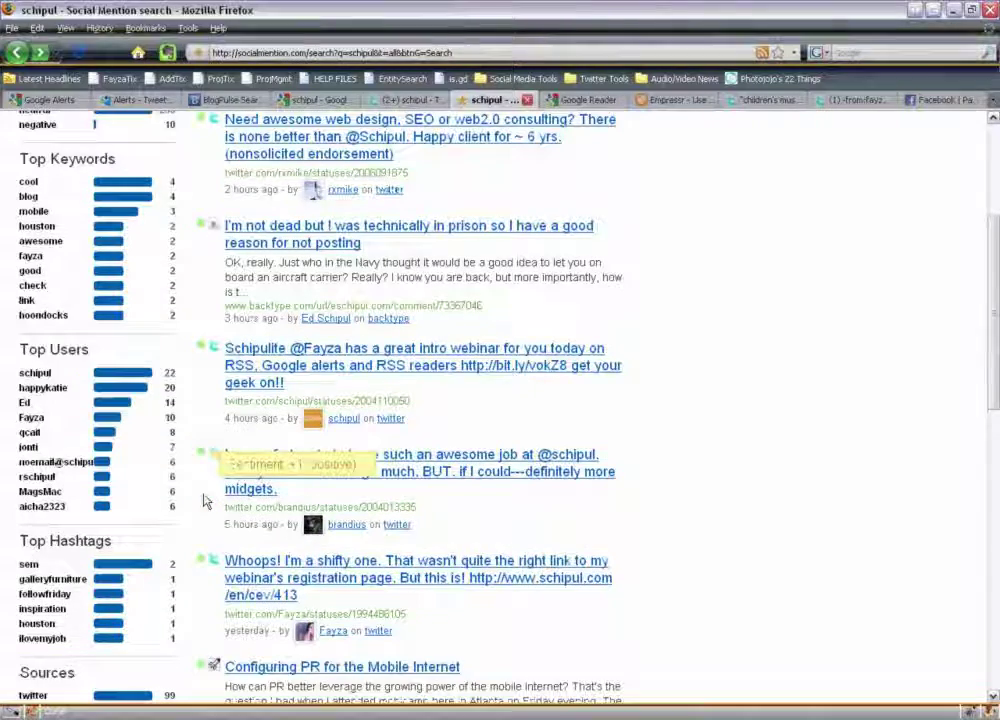
scroll(204, 500, down, 8)
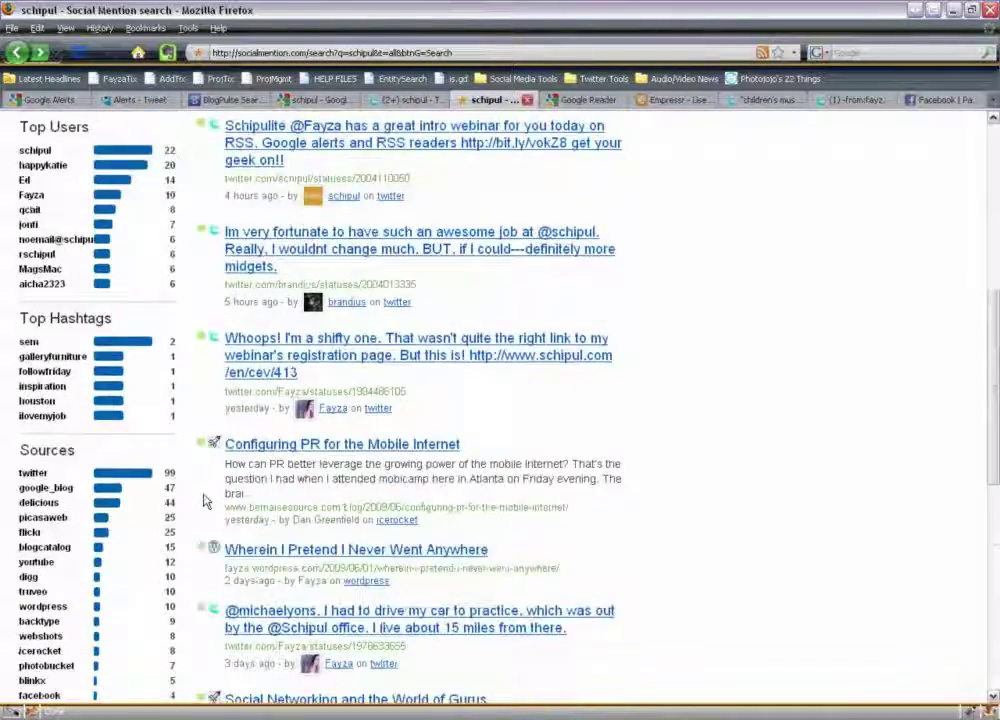
scroll(204, 500, down, 1)
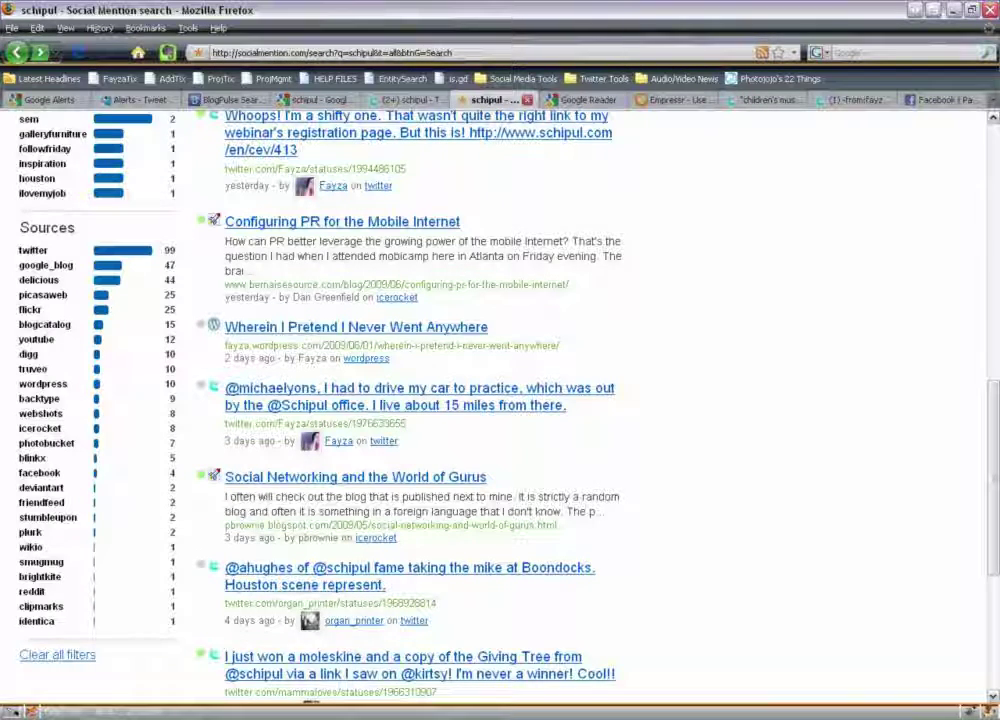
scroll(212, 479, down, 1)
scroll(212, 479, down, 5)
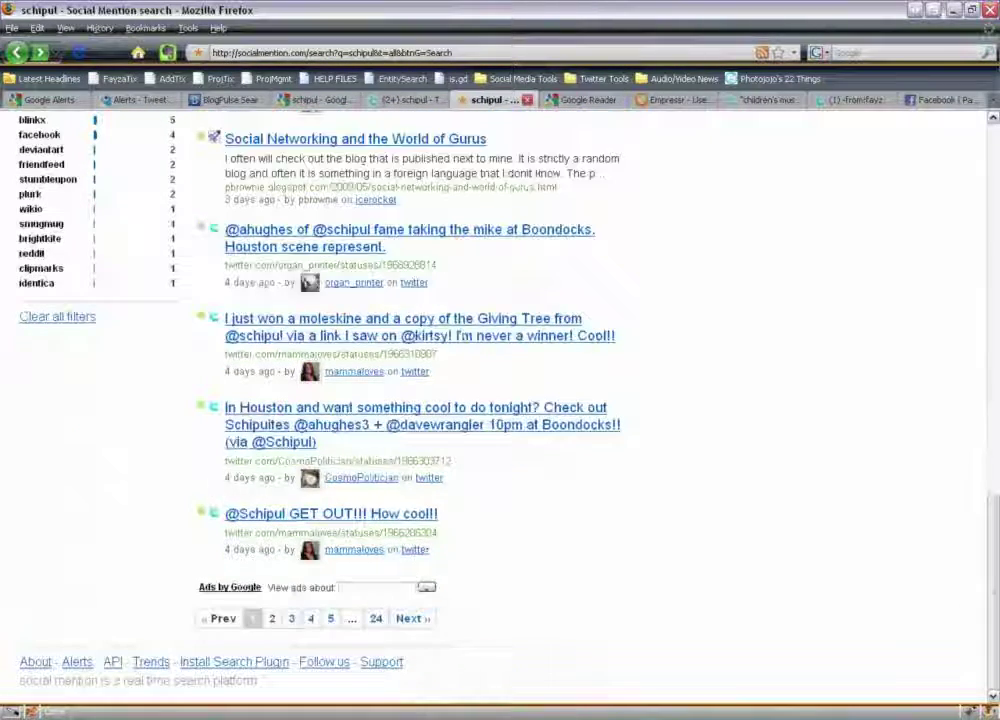
Step: Move to the second page of schipul mentions and scroll through it
click(273, 619)
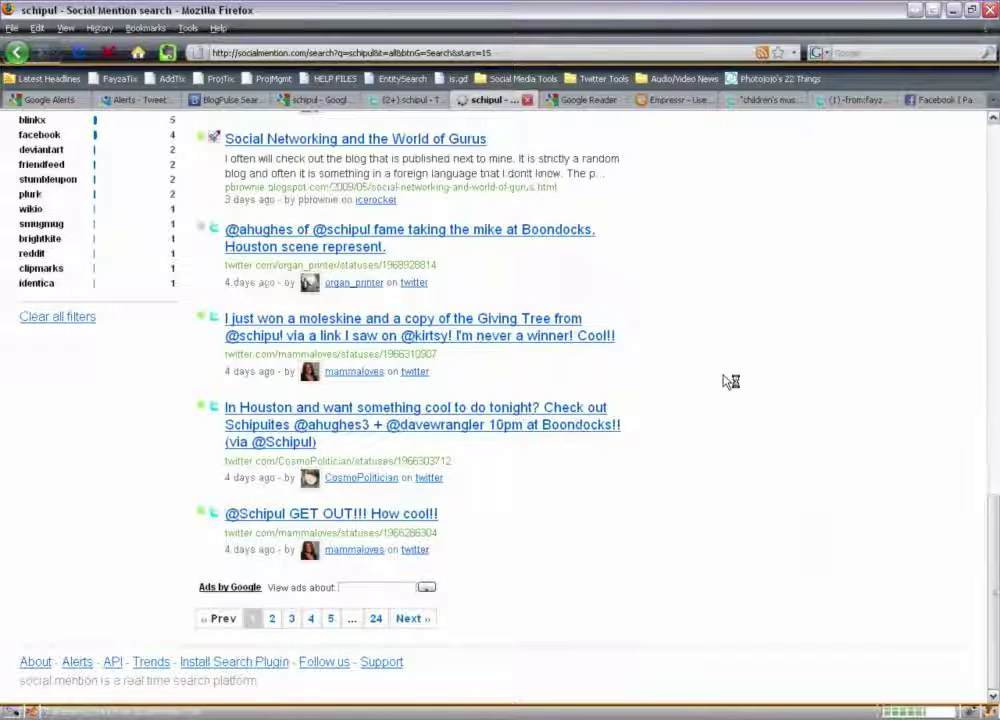
scroll(730, 381, down, 3)
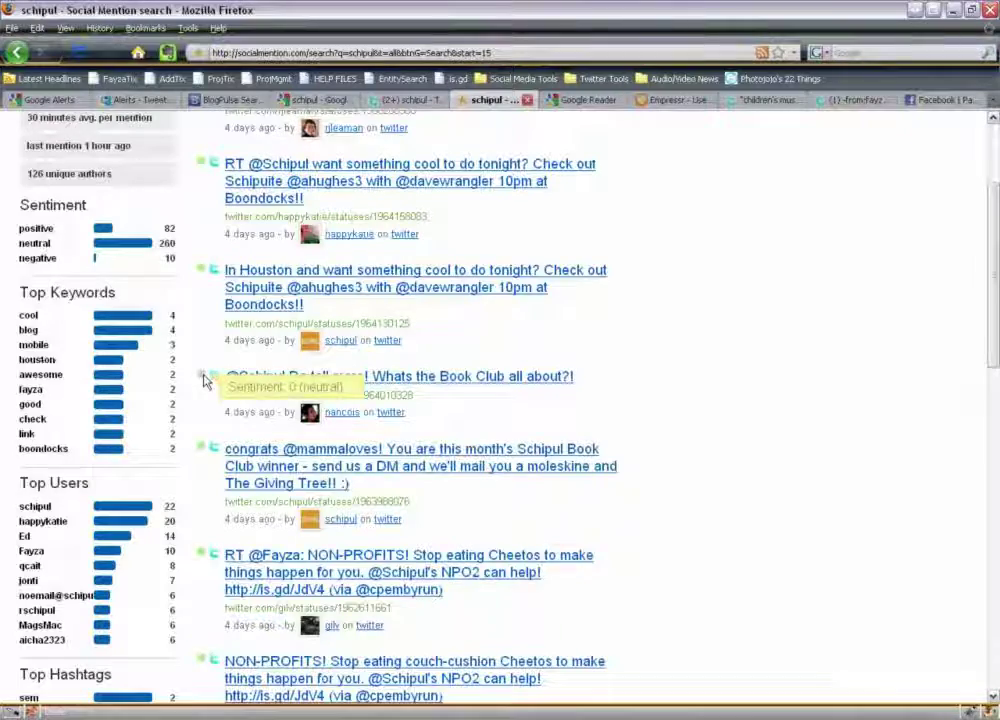
scroll(500, 392, down, 1)
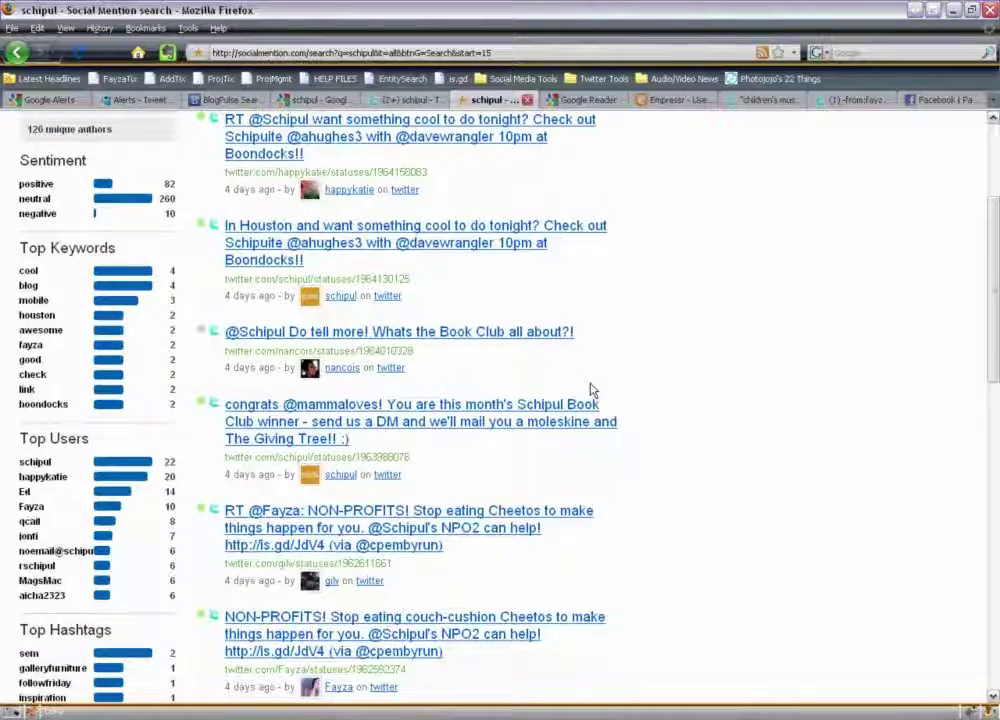
scroll(590, 390, down, 7)
scroll(590, 390, down, 10)
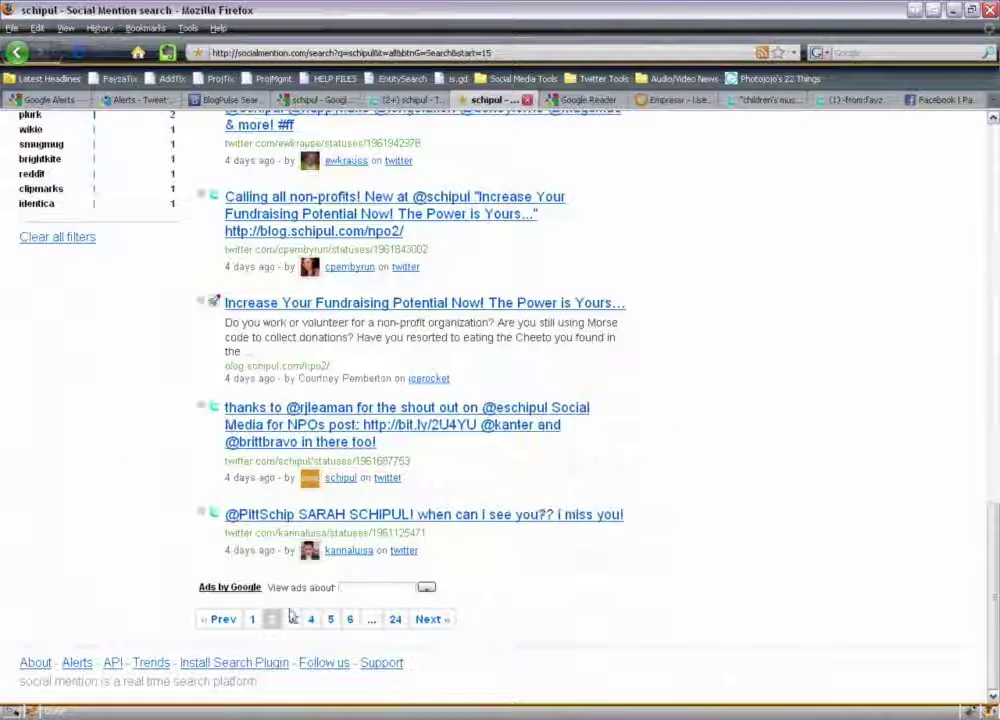
Step: Go to page 3, showing schipul mentions 31–45 of 352, and scroll through them
click(590, 405)
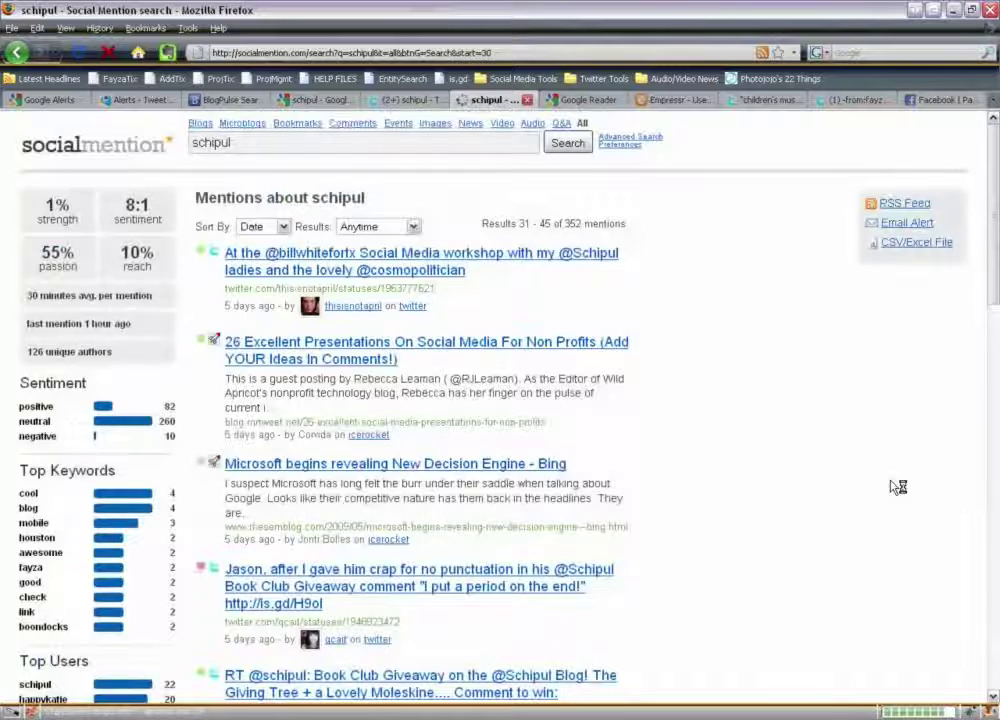
scroll(860, 471, down, 3)
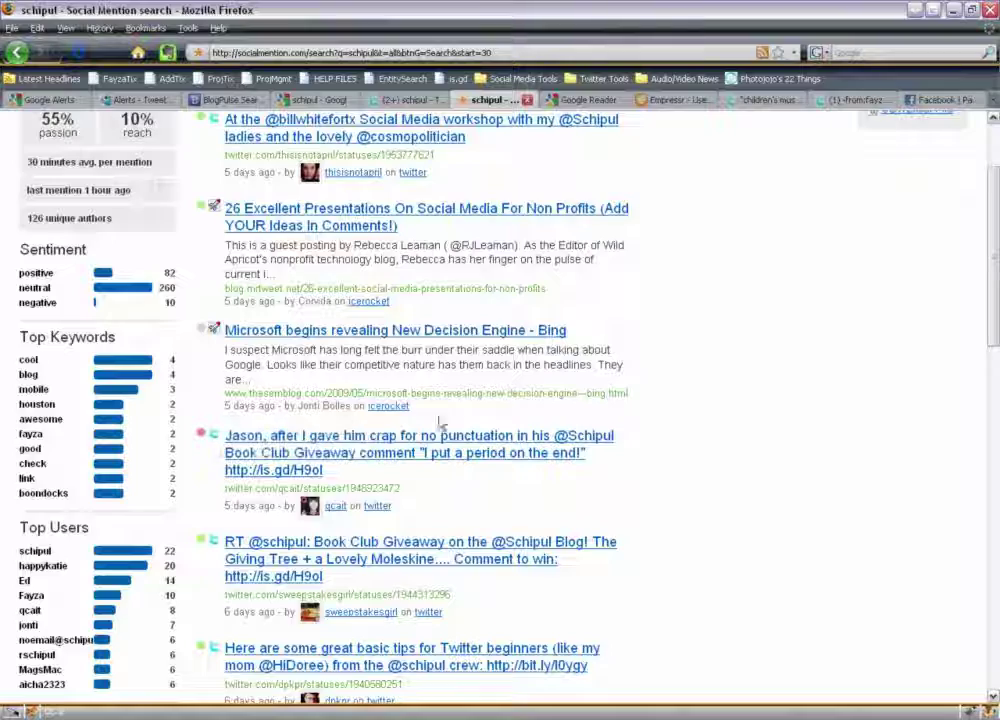
scroll(790, 505, down, 8)
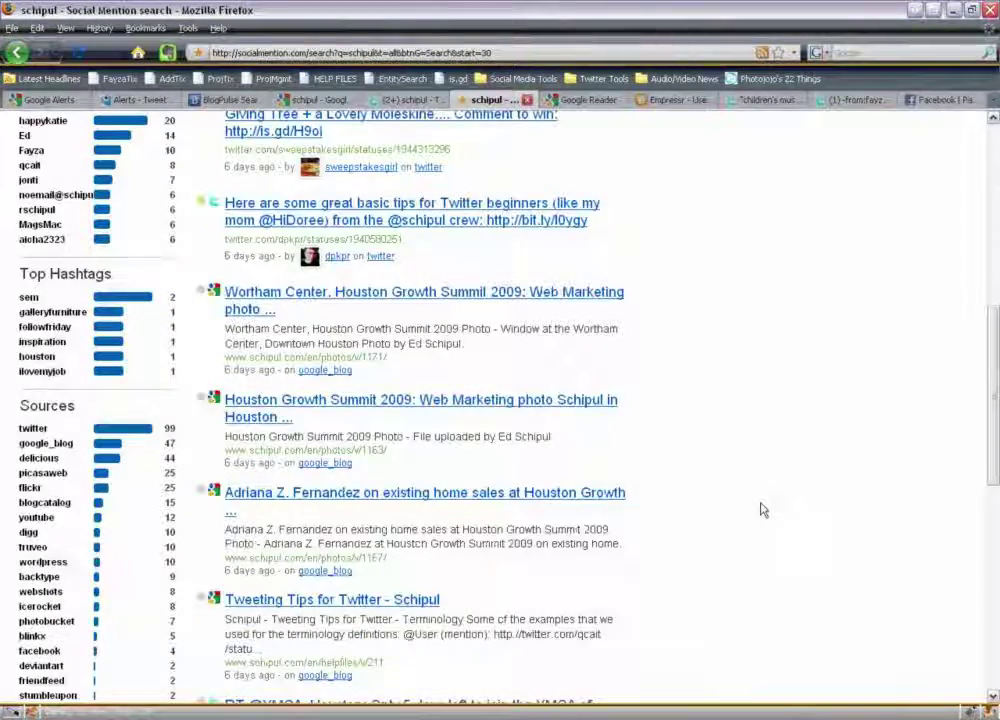
scroll(762, 510, down, 5)
scroll(762, 510, up, 1)
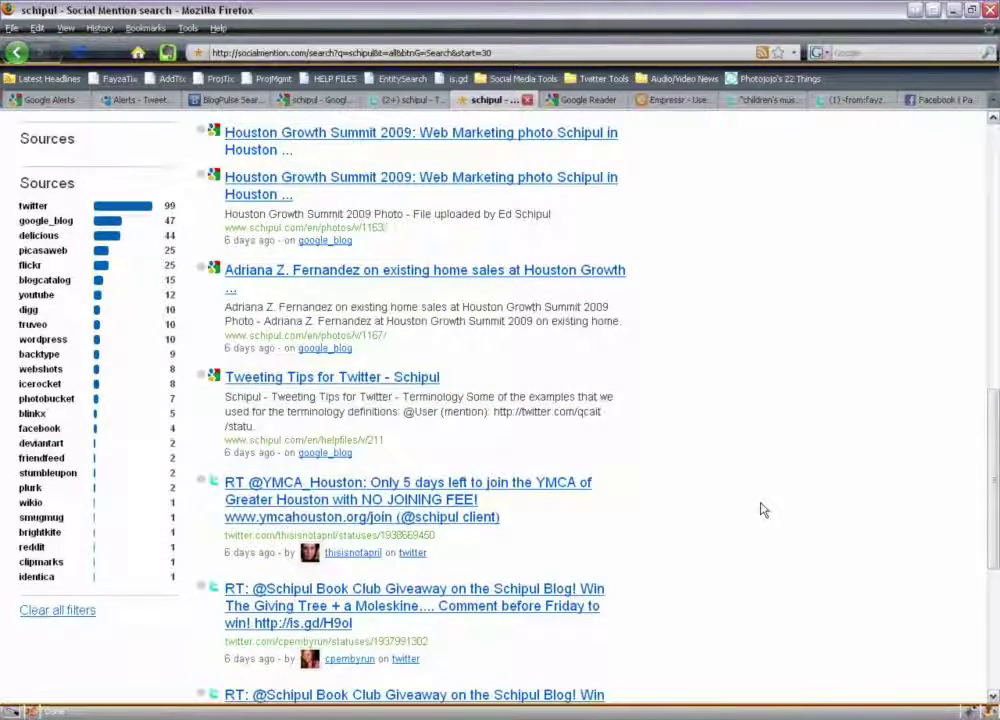
scroll(760, 508, up, 8)
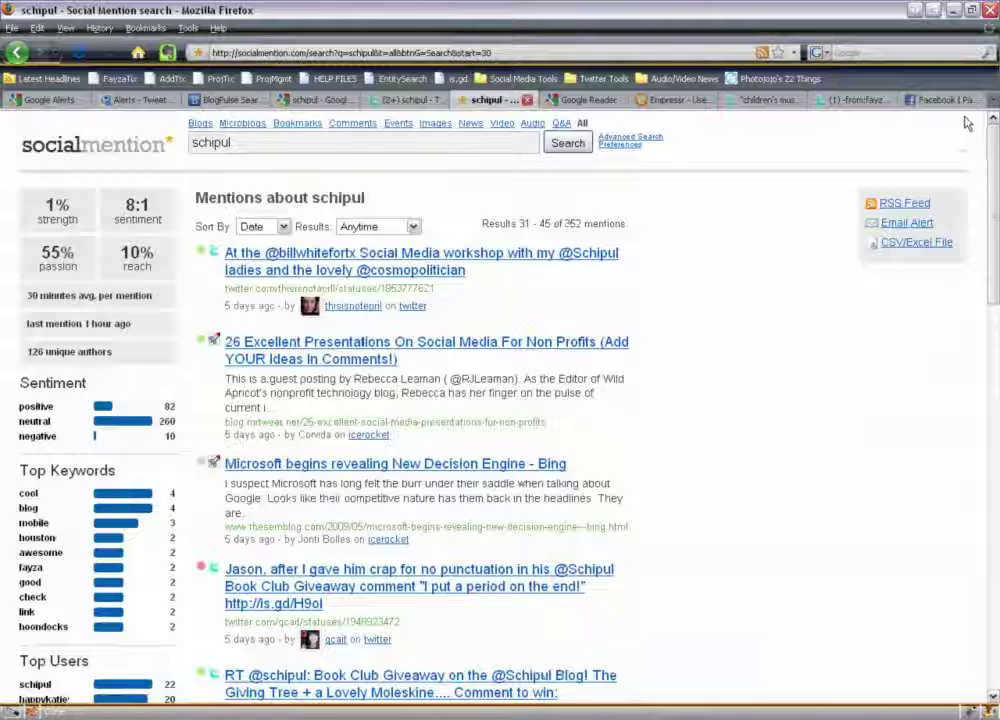
Step: Close the chat conversation on the Facebook profile tab, then return to the Social Mention page 3 results
click(948, 100)
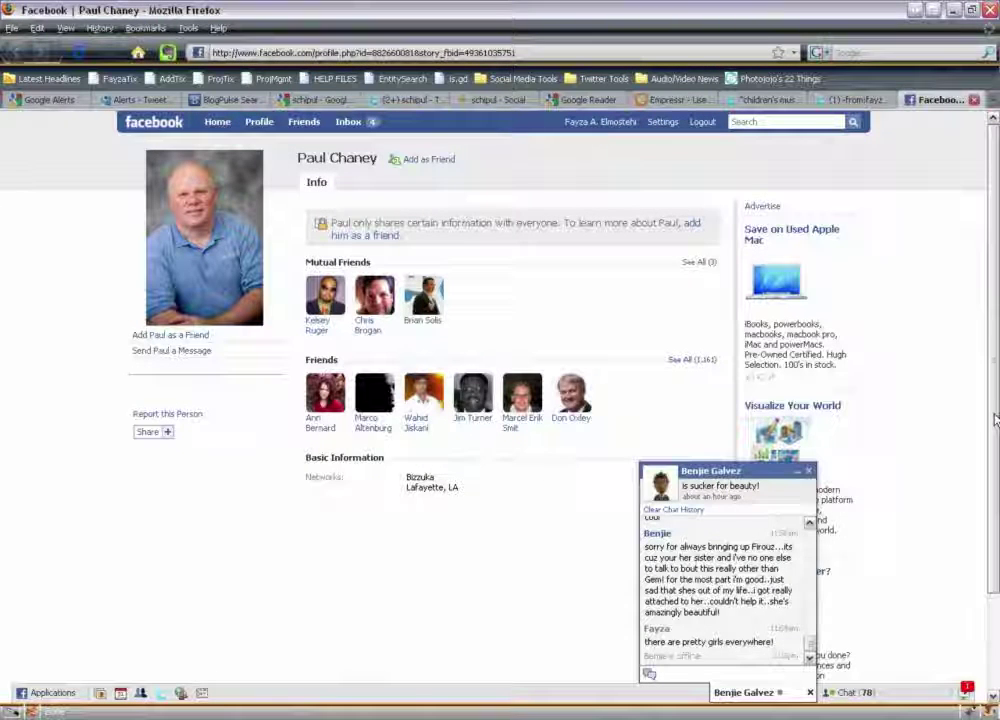
click(809, 470)
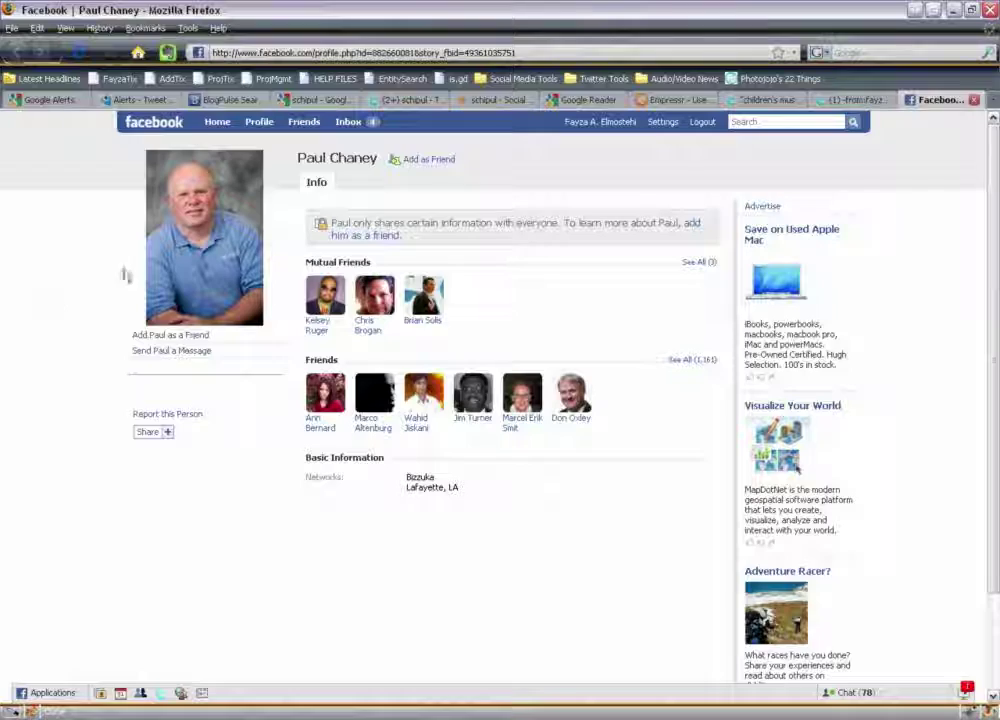
click(478, 100)
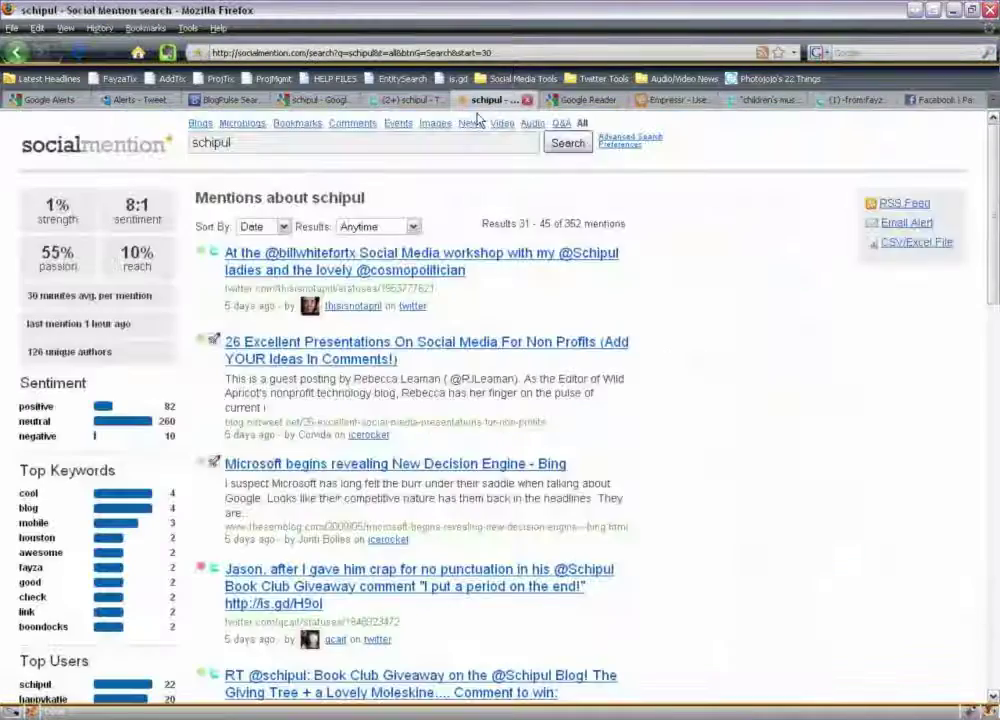
Step: Filter the schipul mentions to the facebook source, which lands on an empty results 16–30 page
scroll(490, 400, down, 5)
scroll(54, 436, down, 5)
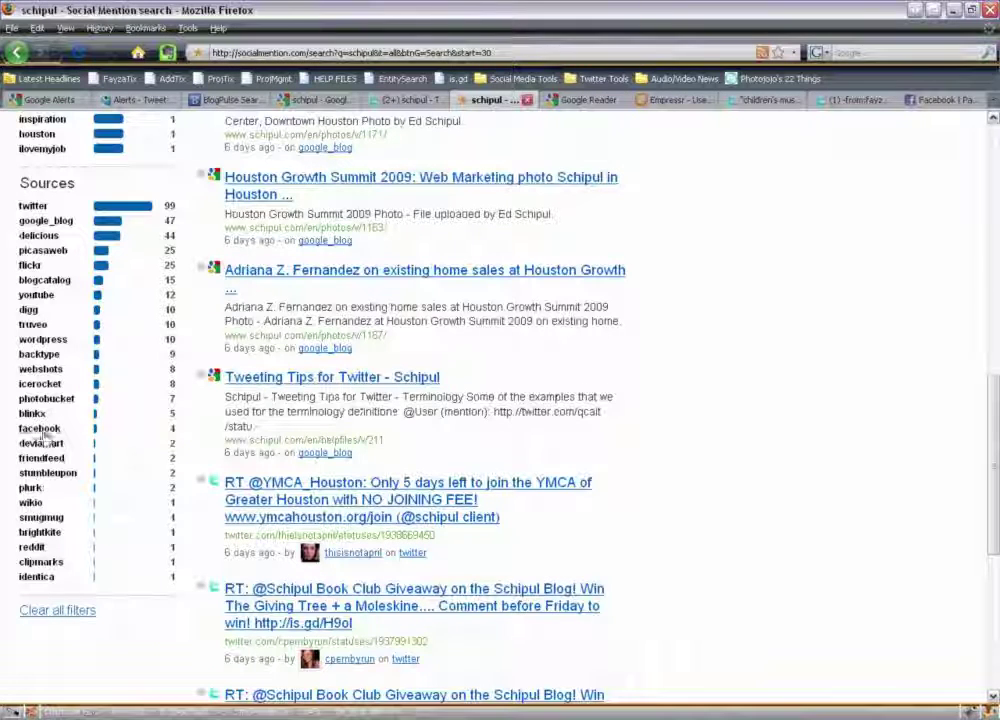
click(42, 428)
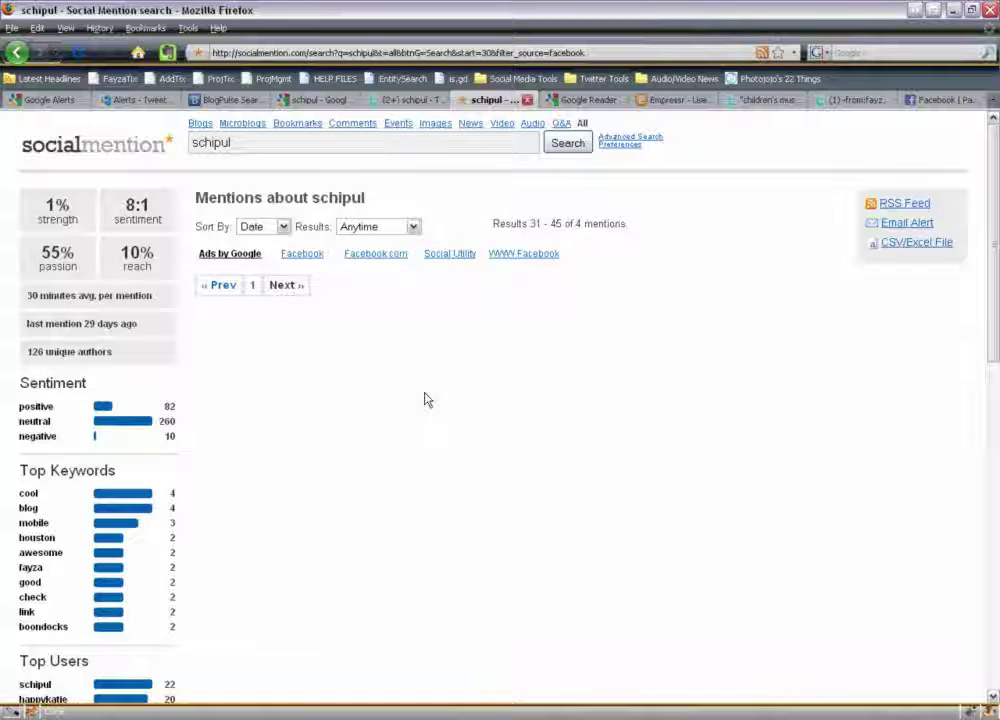
scroll(425, 400, down, 1)
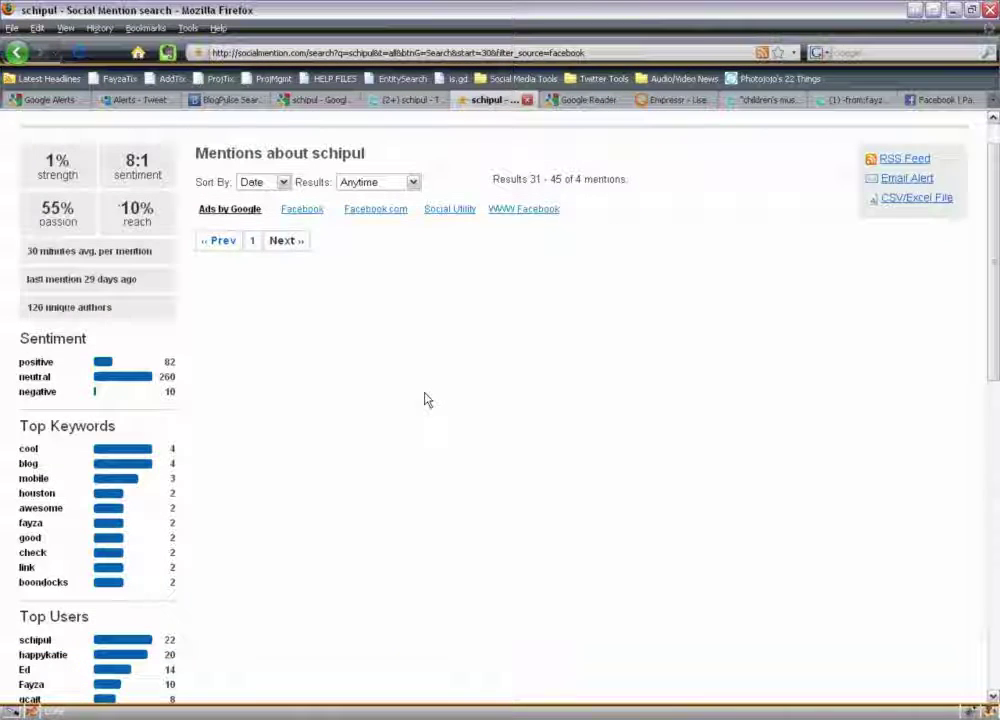
scroll(425, 400, down, 1)
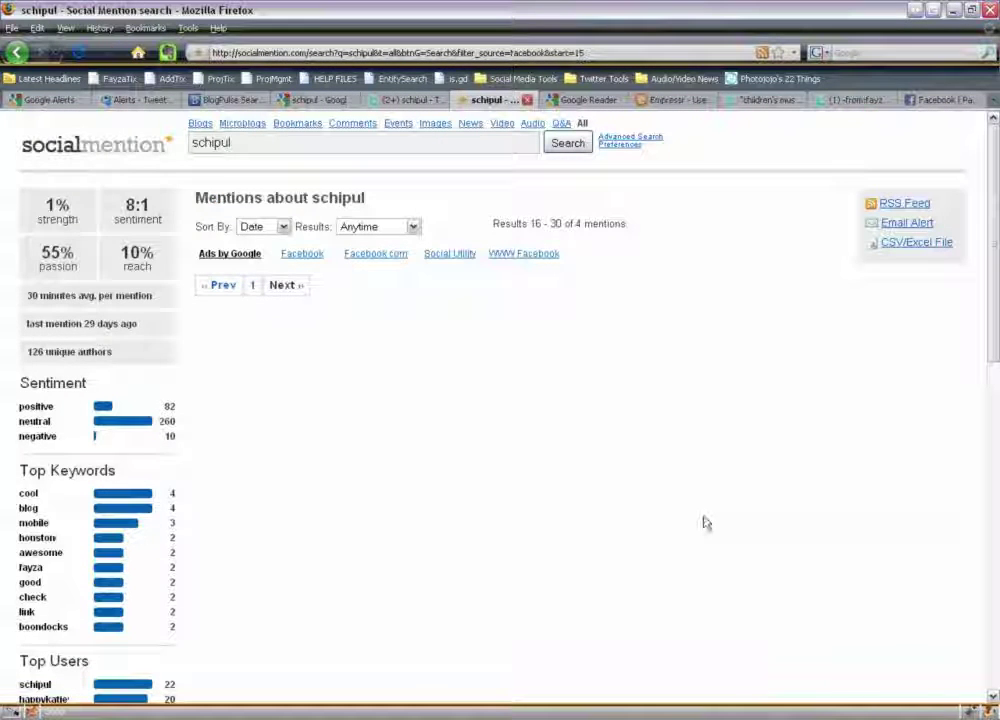
Step: Show page 1 with the four Facebook mentions, then switch to the Google Reader tab
click(252, 285)
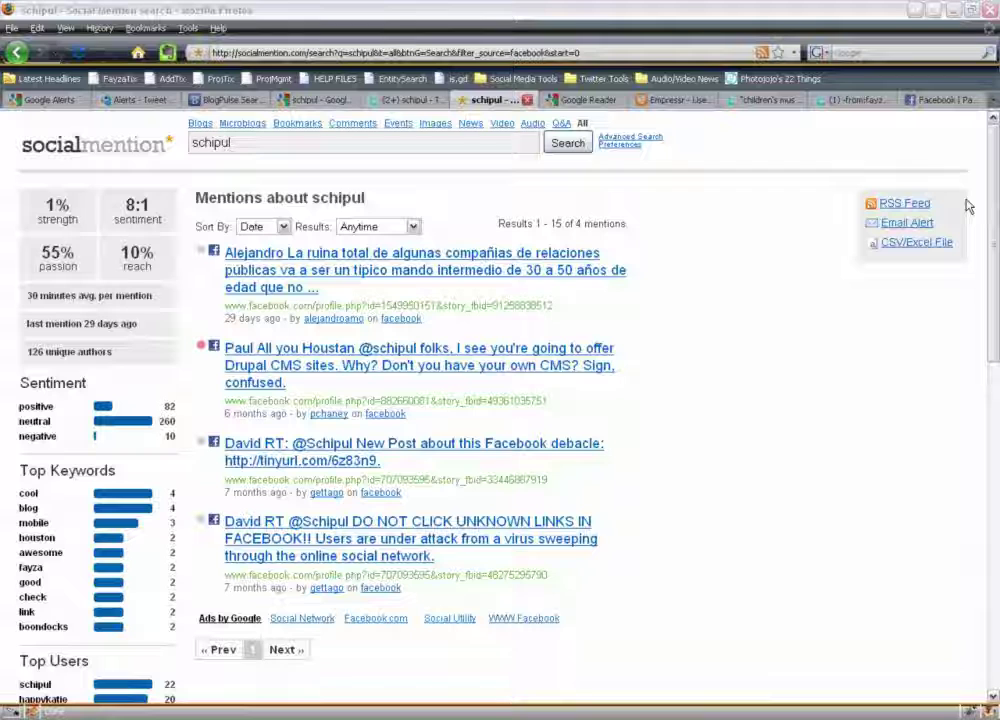
click(596, 104)
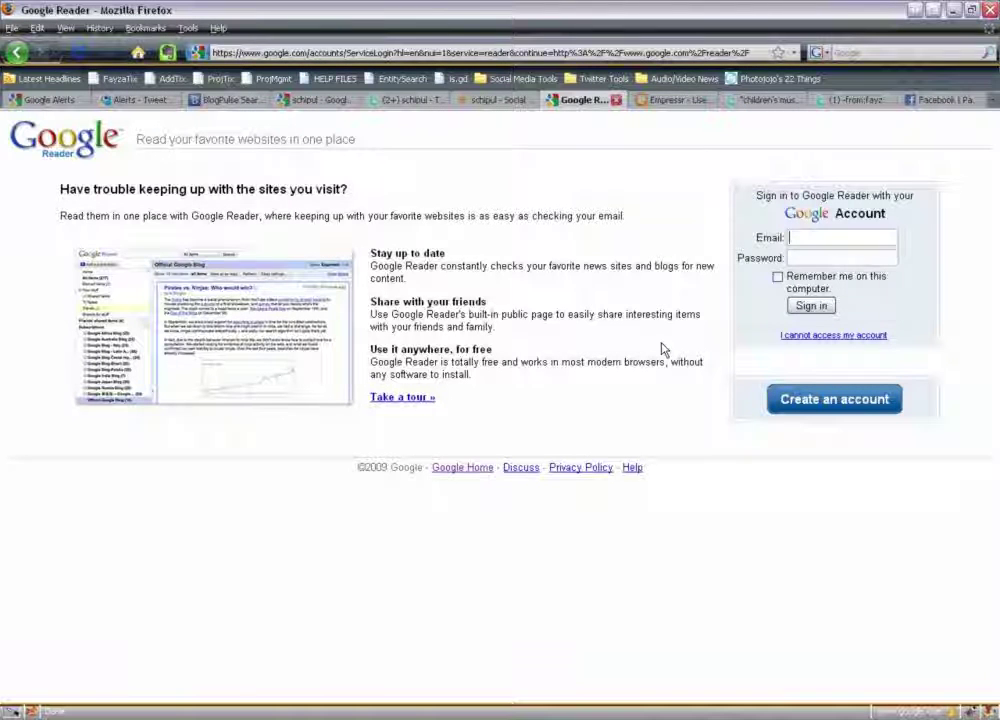
Step: Sign in to Google Reader with the saved account email and its password
text(felmostehi)
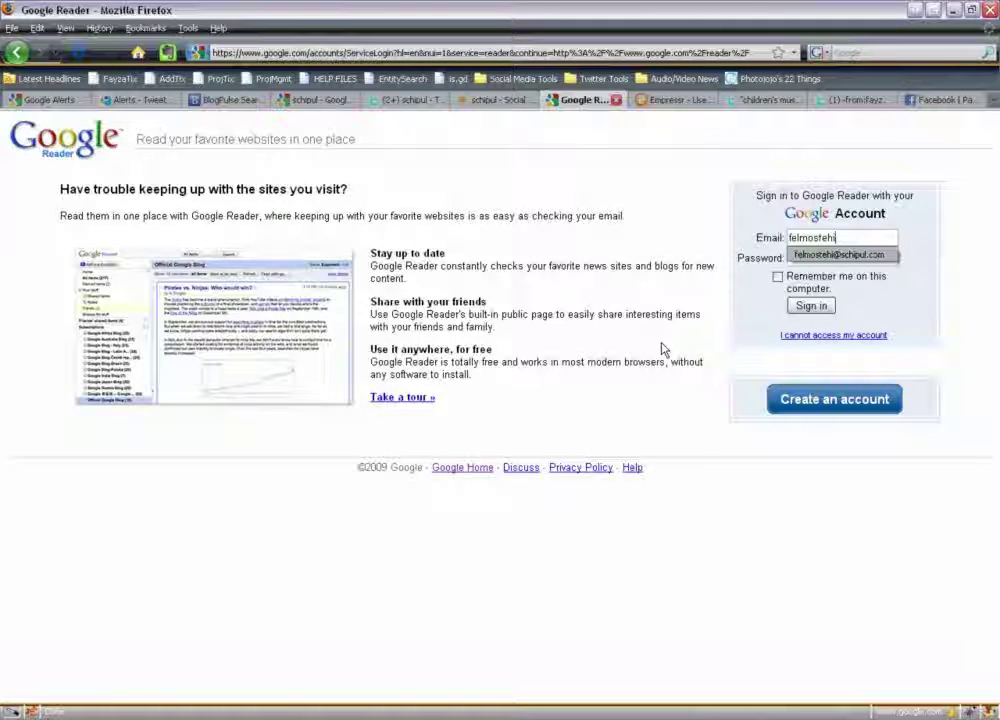
key(Down)
key(Tab)
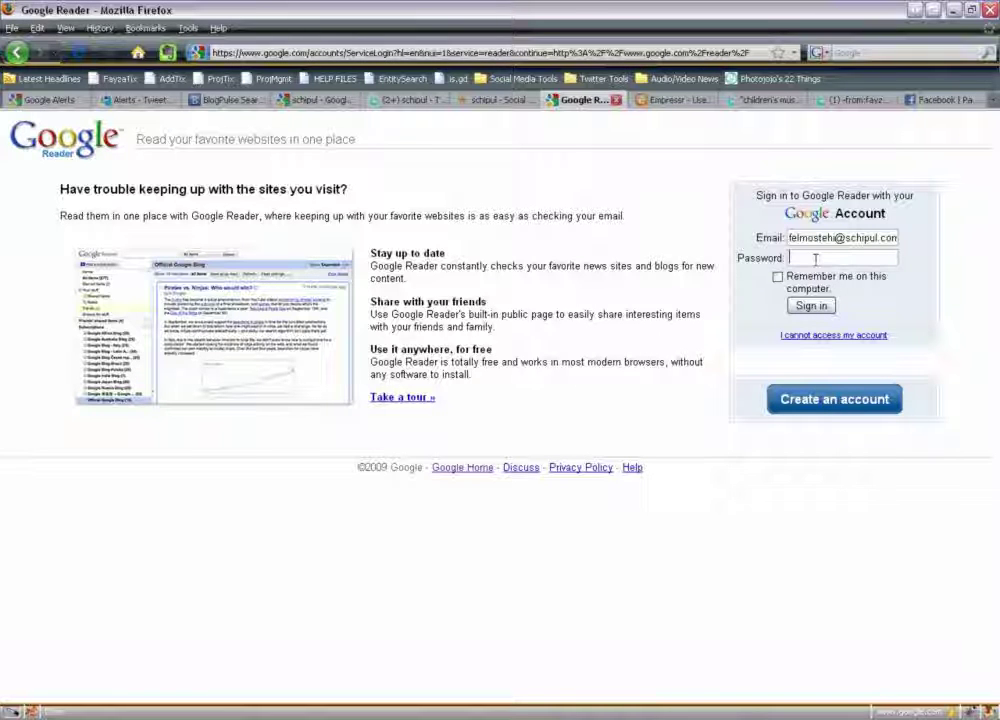
text(••••••)
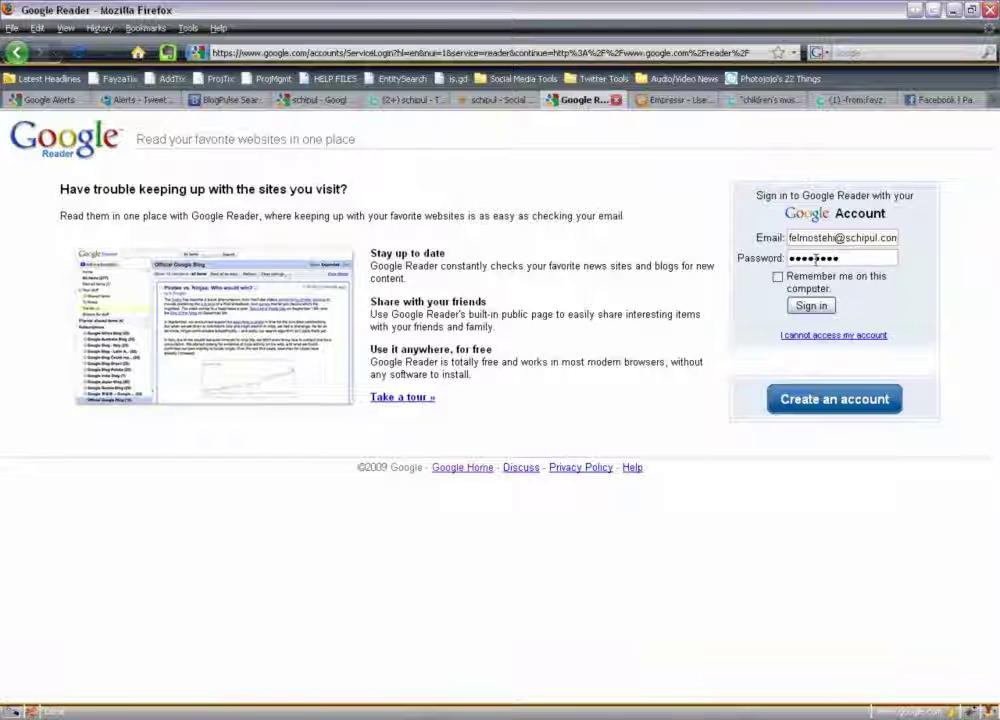
click(811, 305)
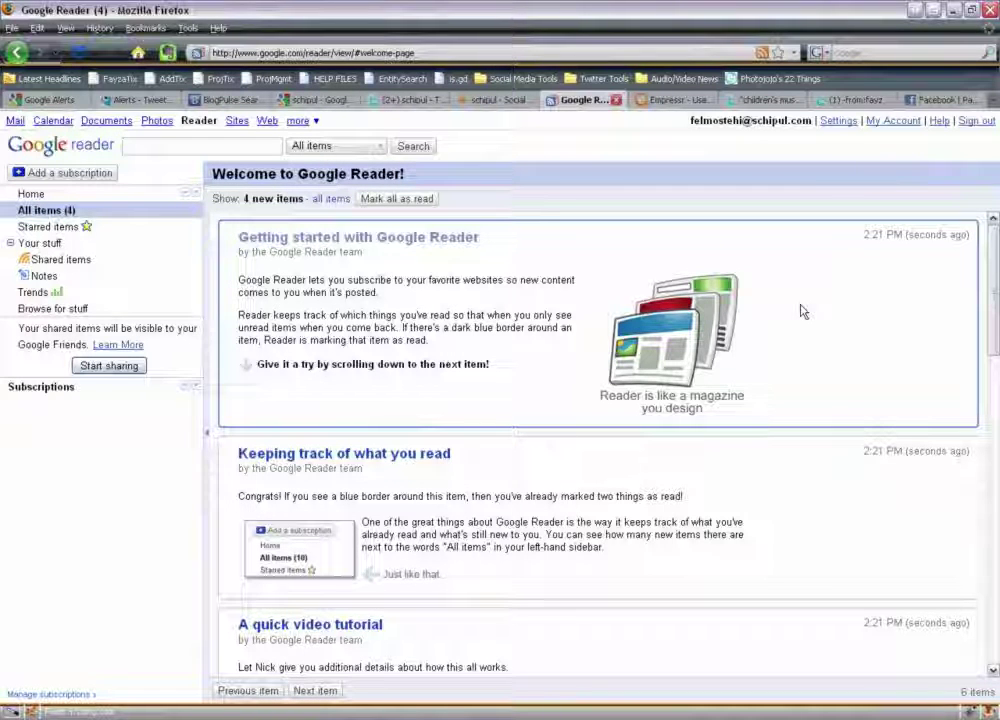
scroll(515, 497, down, 1)
scroll(515, 497, down, 4)
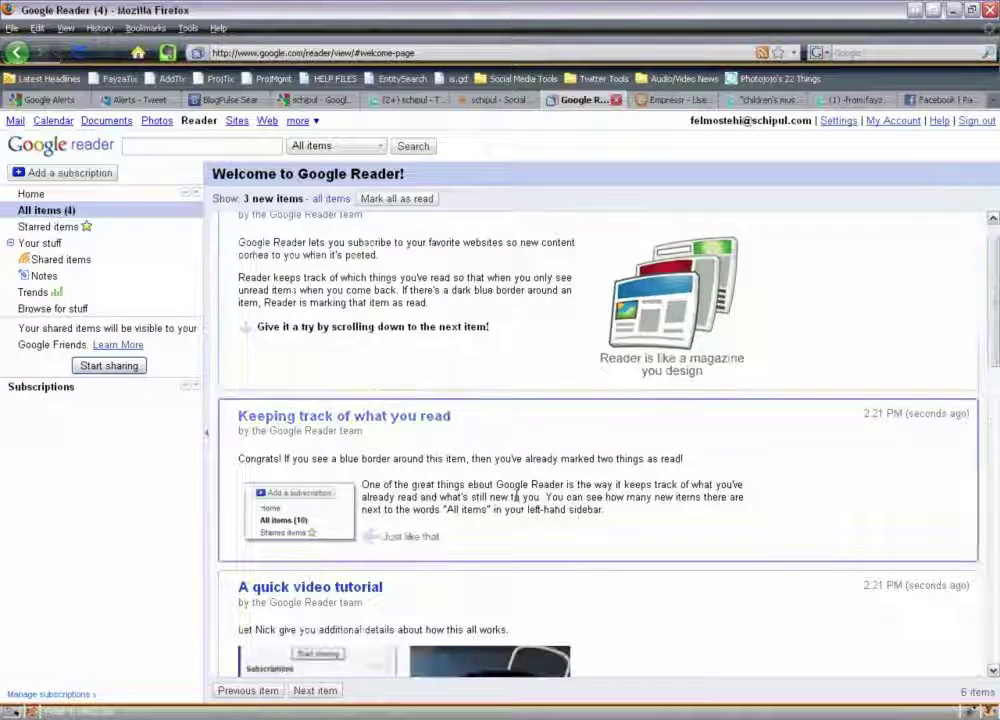
scroll(630, 459, down, 5)
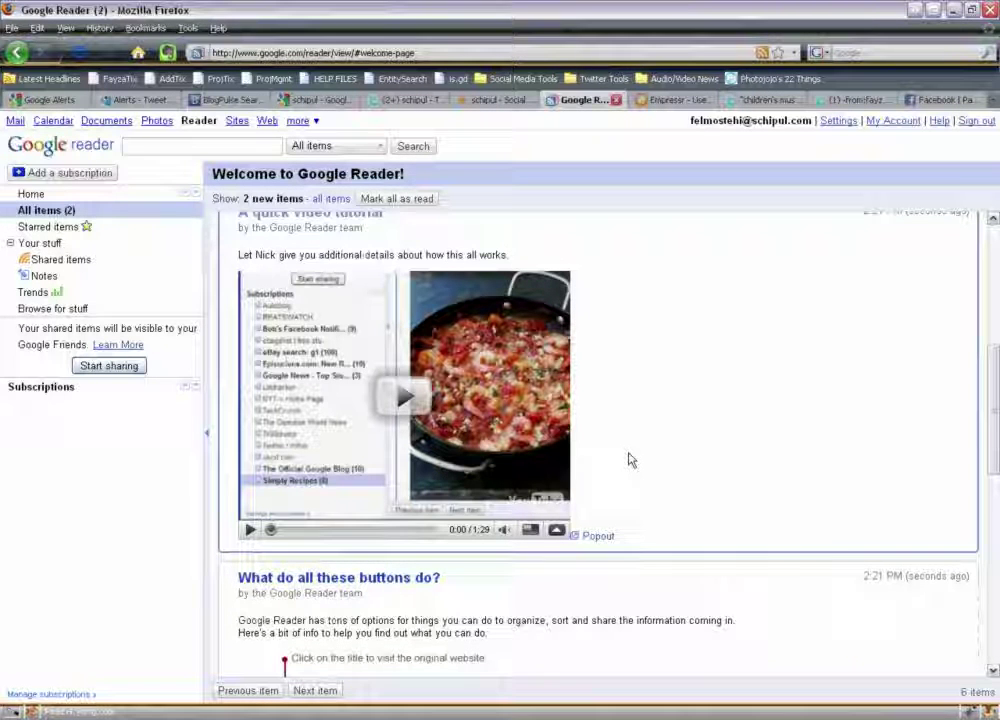
scroll(630, 459, down, 5)
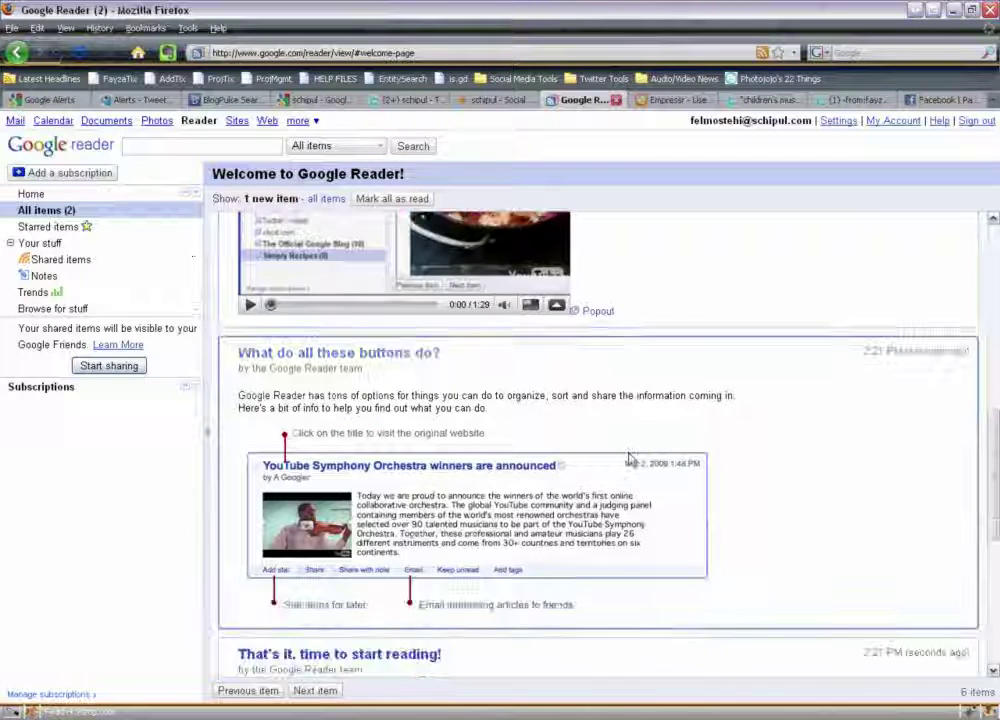
scroll(630, 459, down, 3)
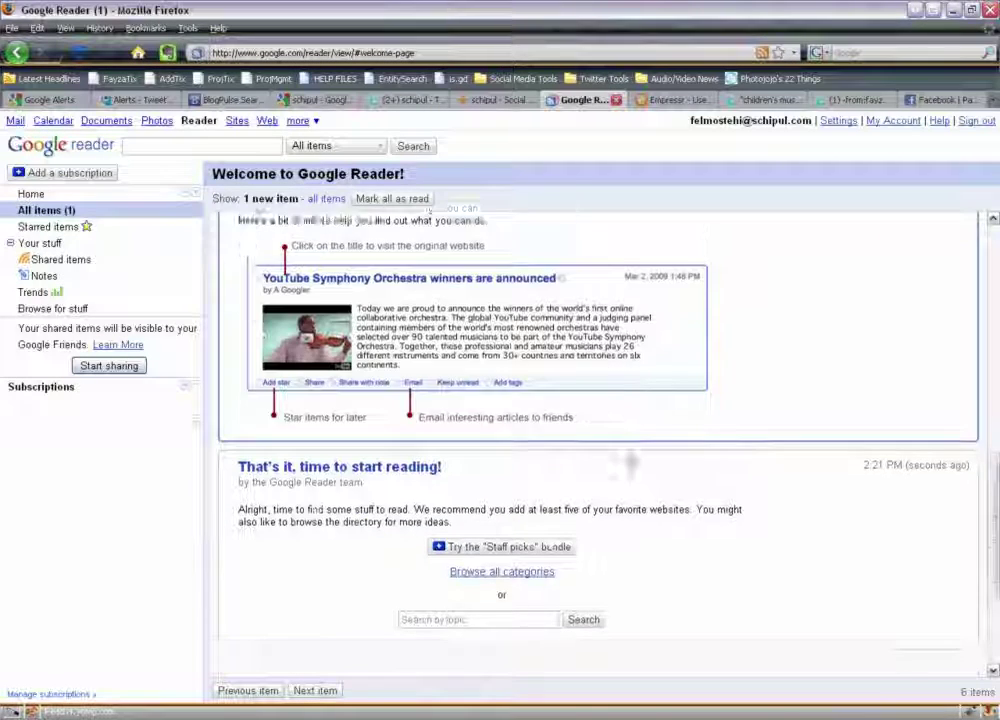
scroll(625, 460, down, 2)
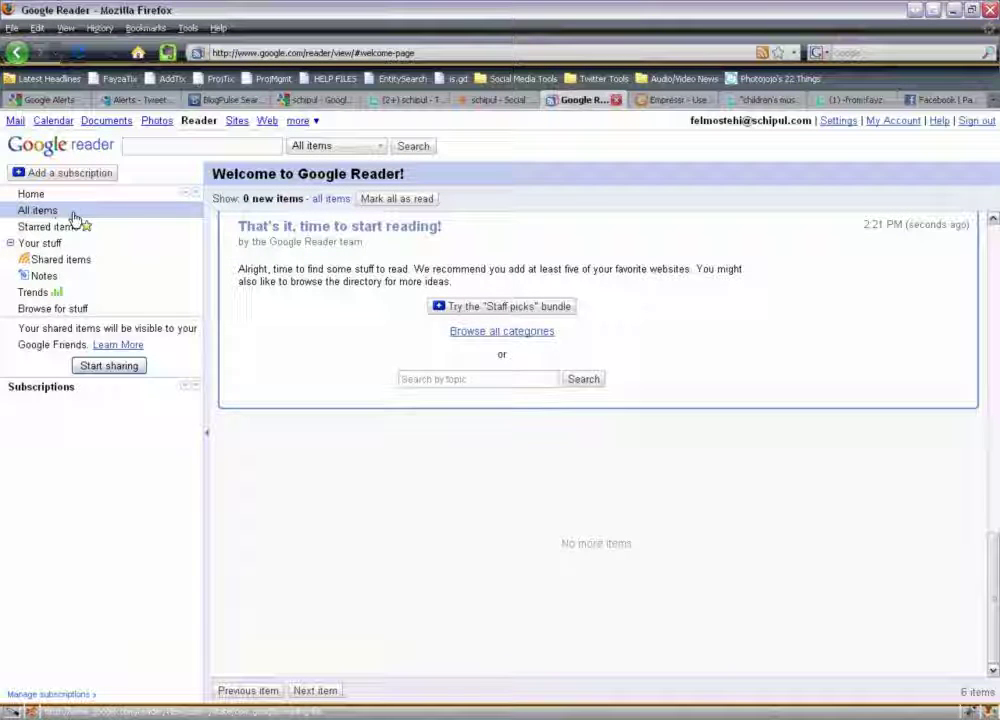
scroll(480, 530, up, 1)
scroll(480, 530, up, 10)
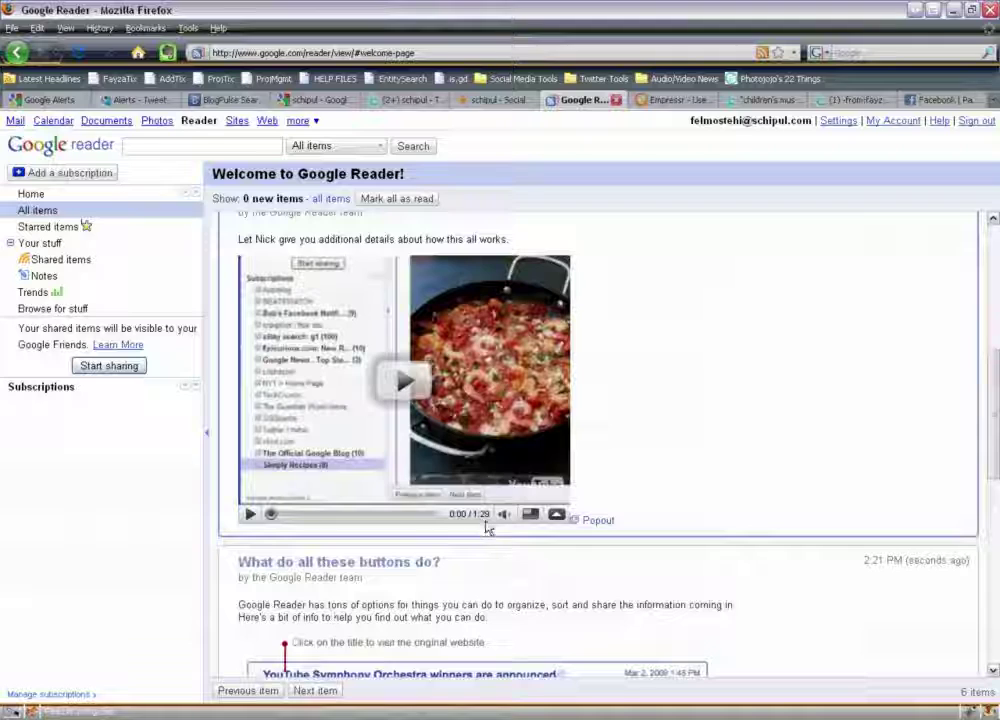
scroll(632, 430, up, 5)
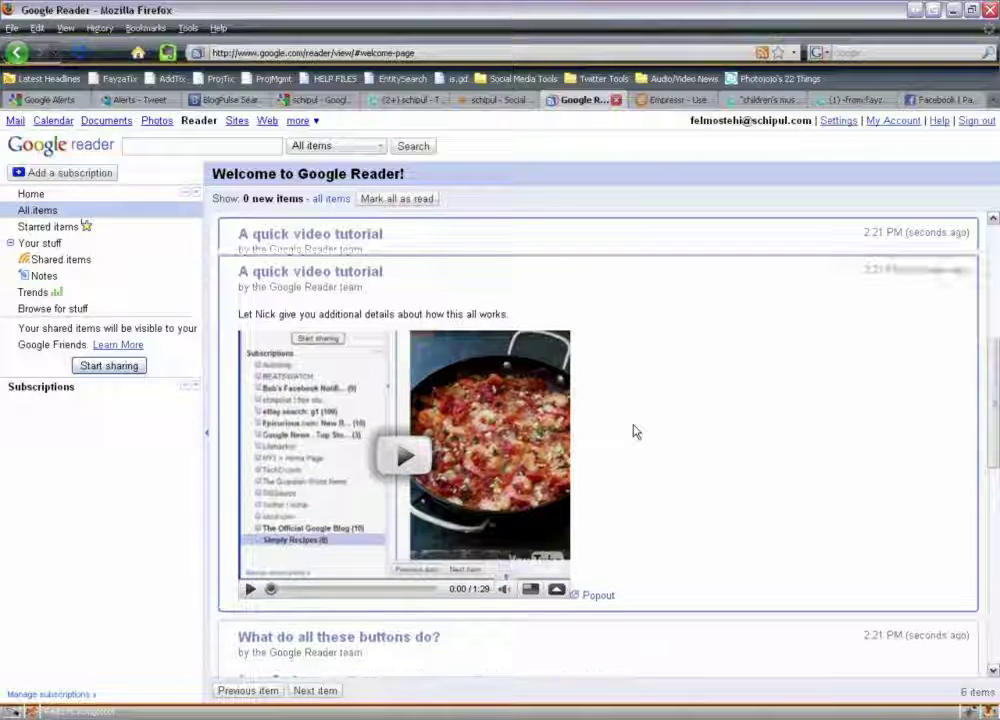
scroll(470, 290, up, 5)
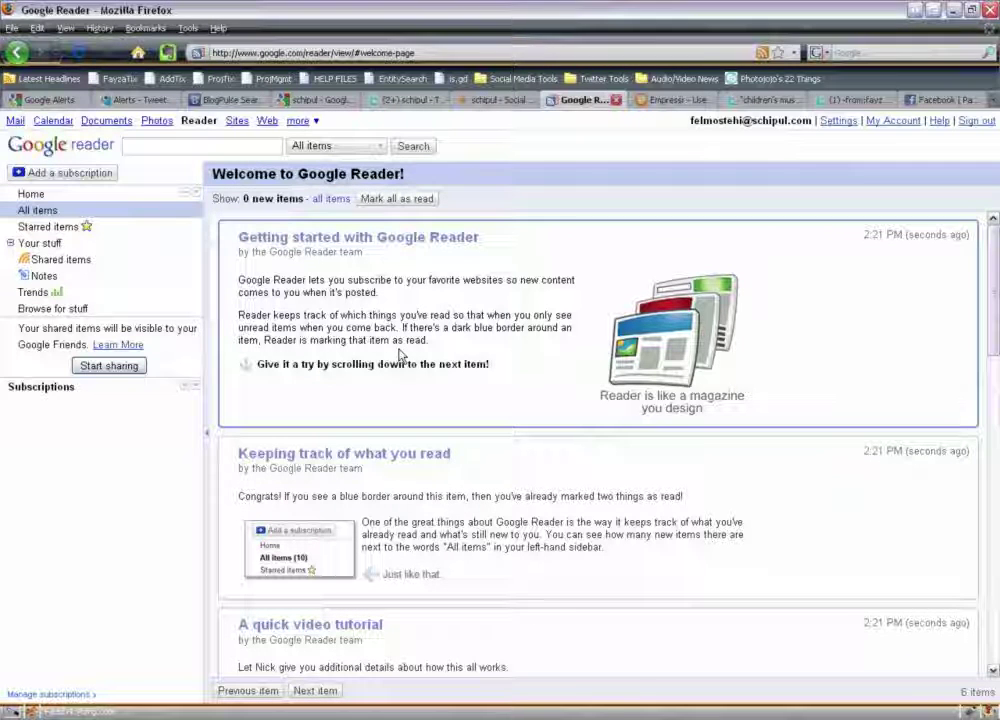
Step: Change the 'web marketing' alert's delivery to Feed, save it, and view it in Google Reader
click(57, 101)
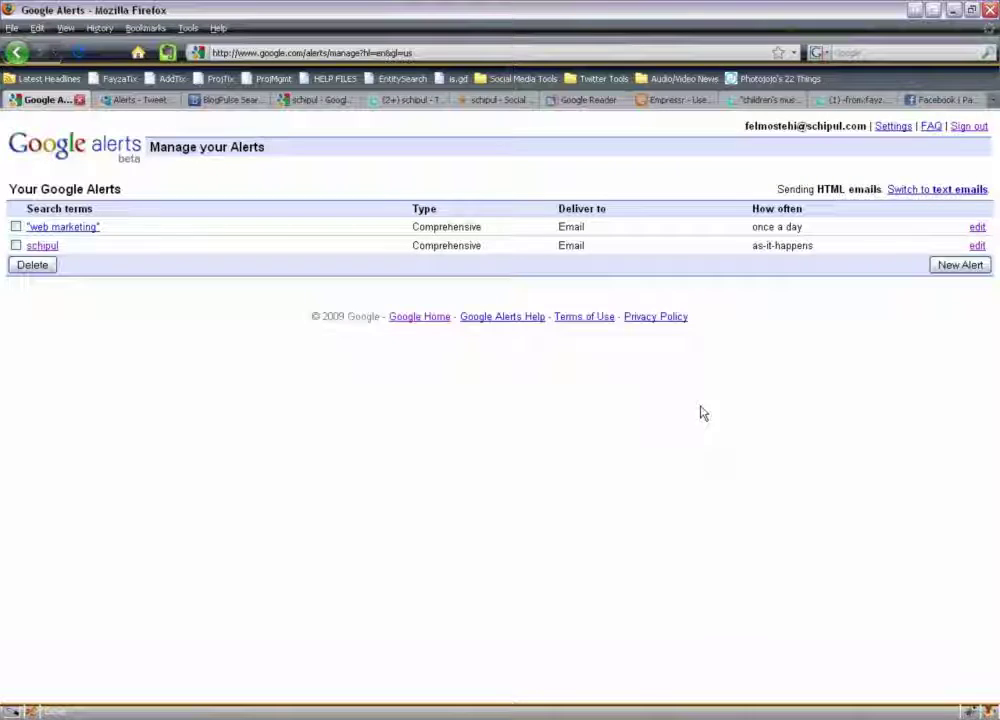
click(977, 228)
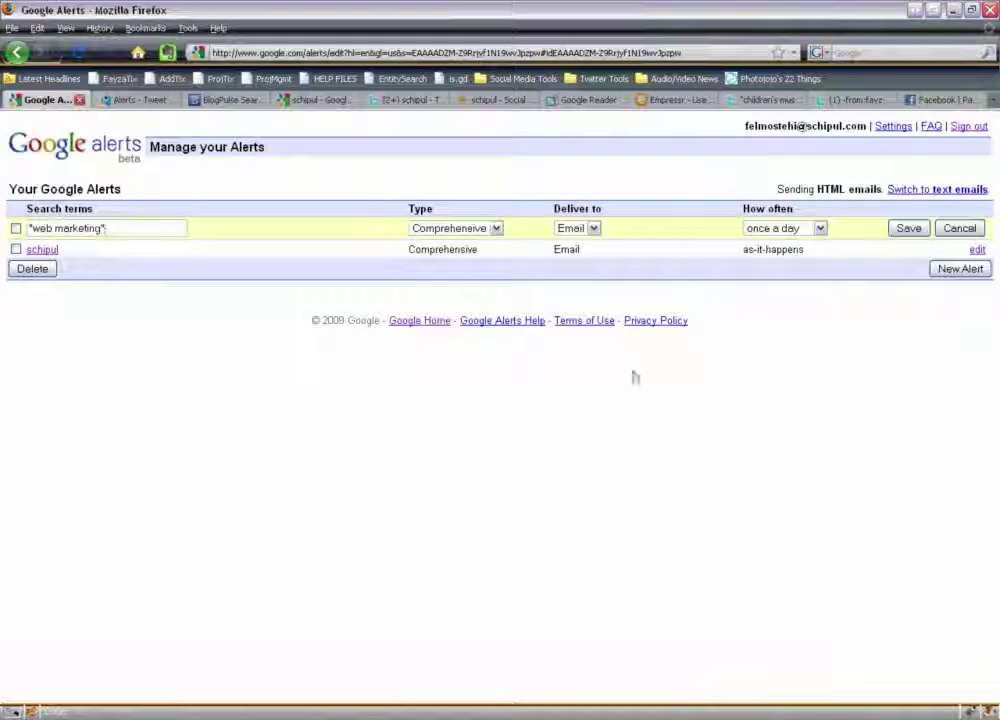
click(593, 229)
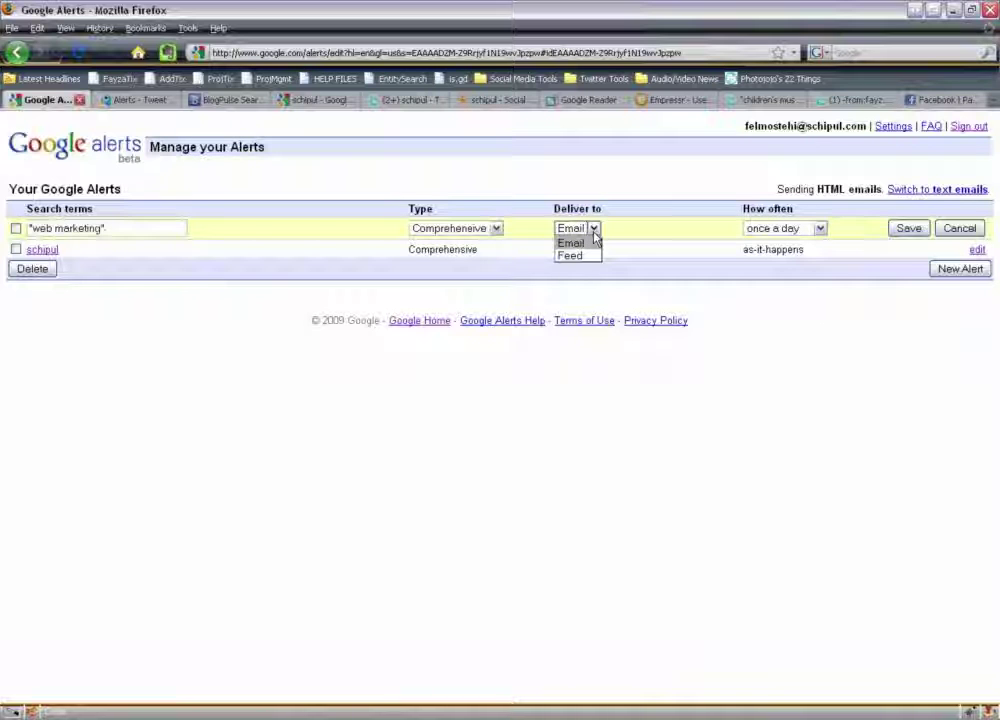
click(569, 256)
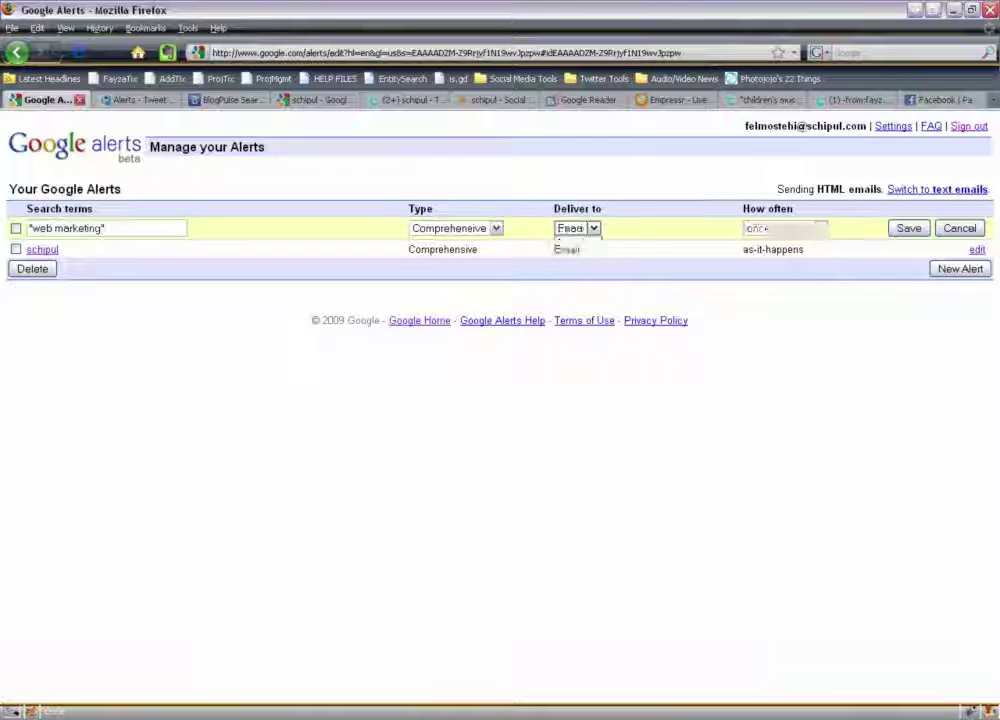
click(910, 229)
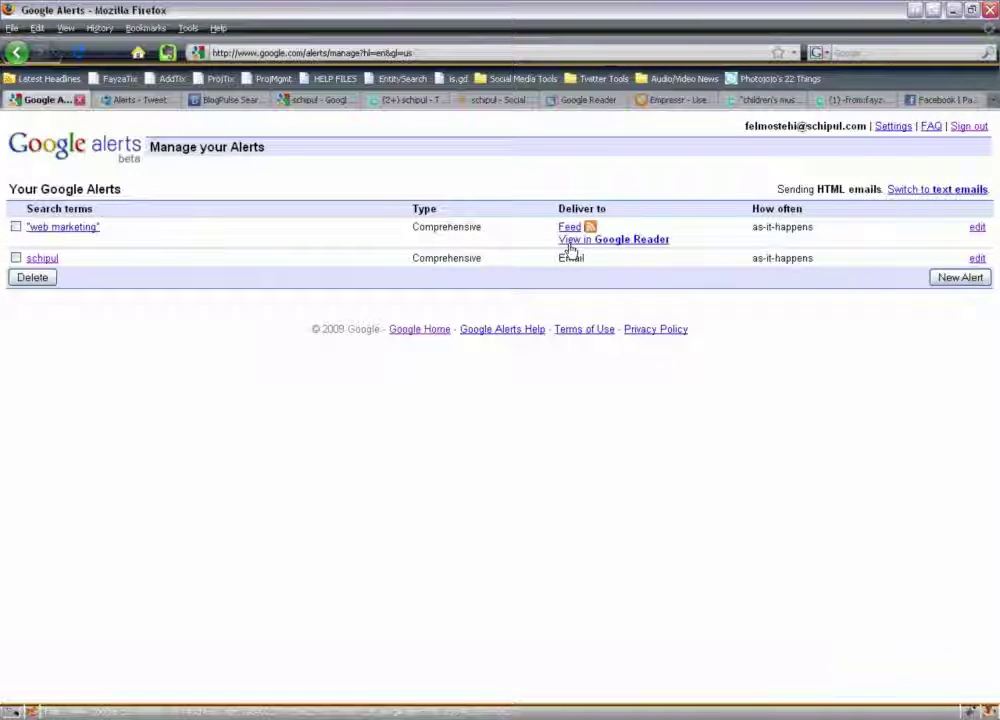
click(623, 242)
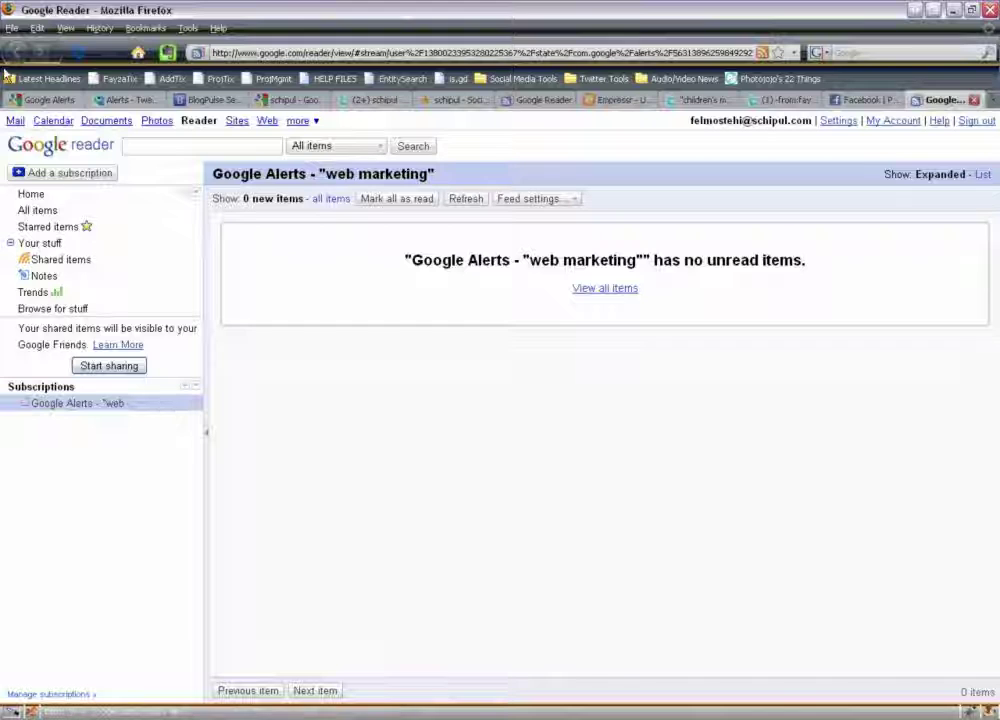
Step: Change the 'schipul' alert's delivery to Feed and save it
click(44, 100)
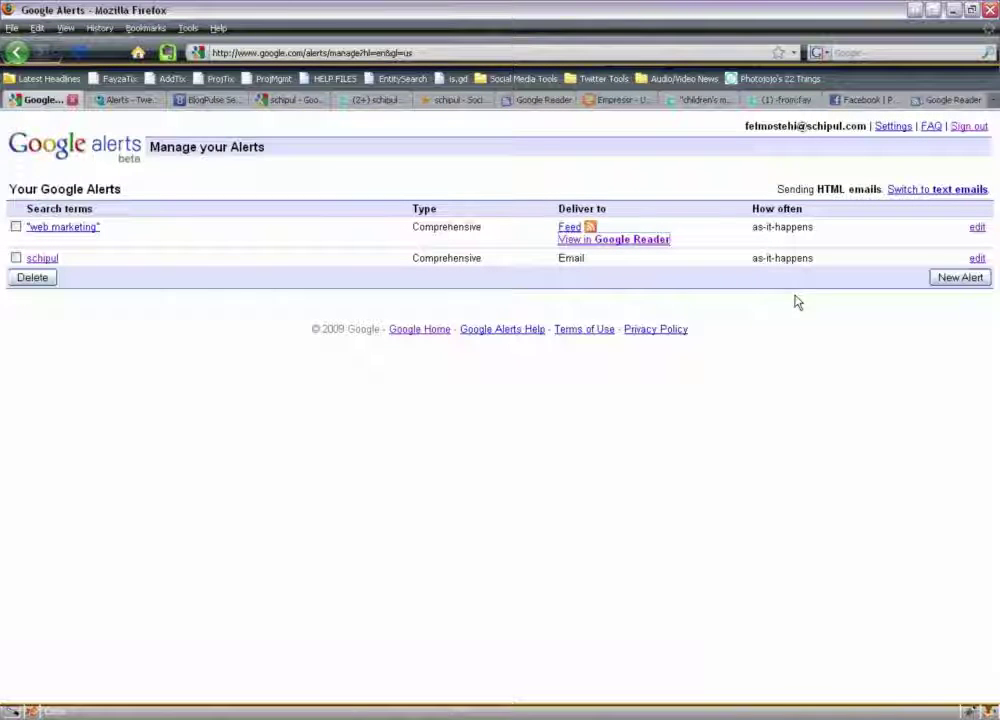
click(977, 258)
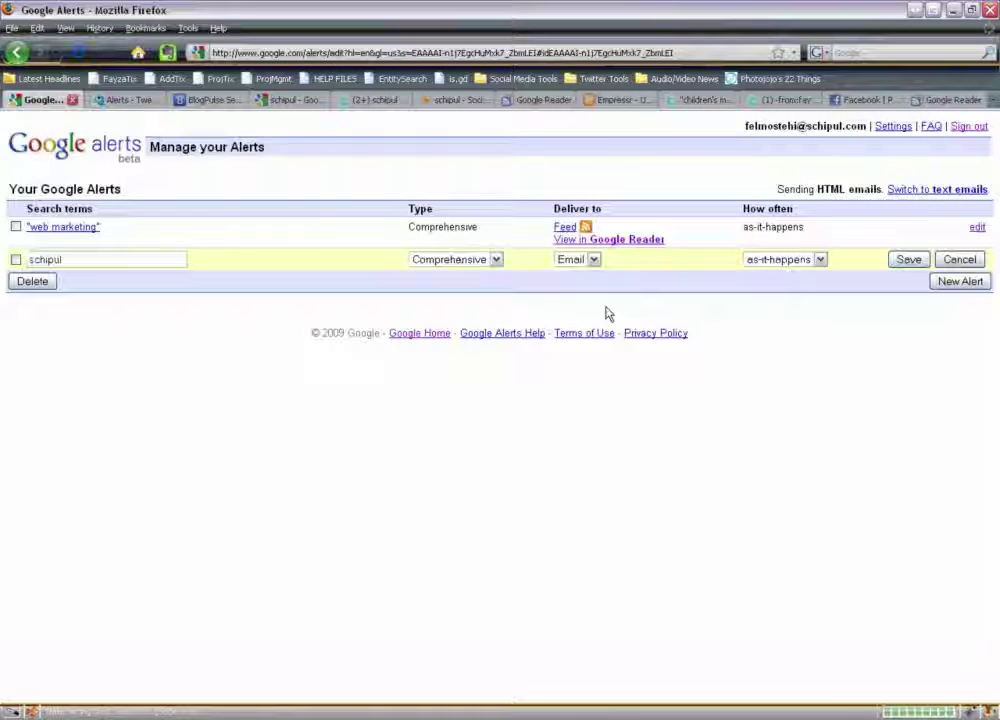
click(593, 259)
click(582, 289)
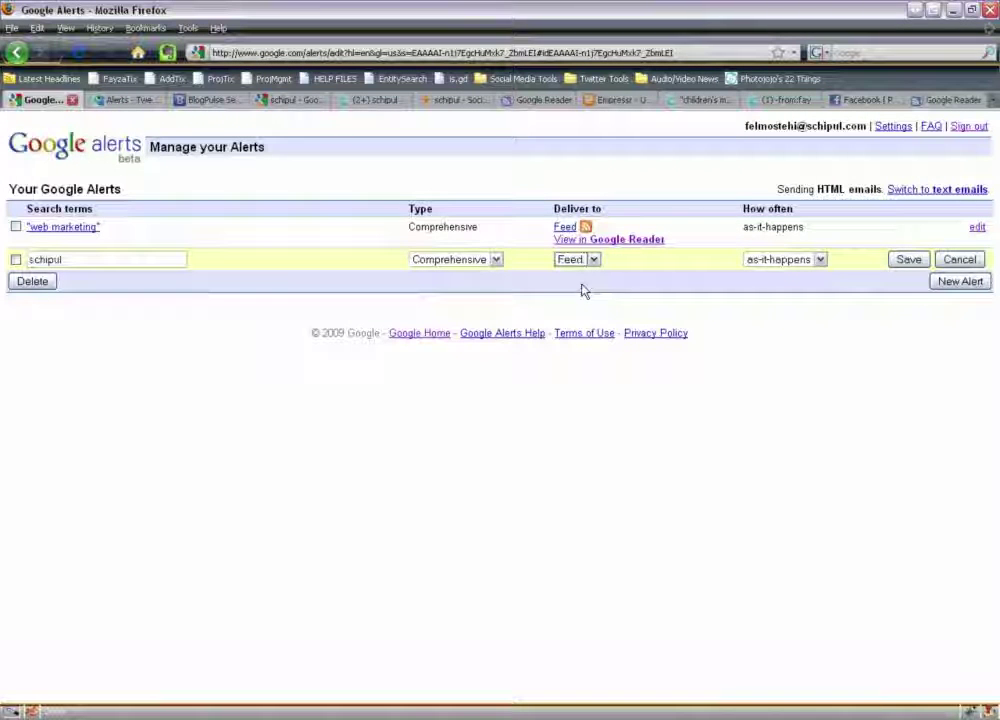
click(908, 259)
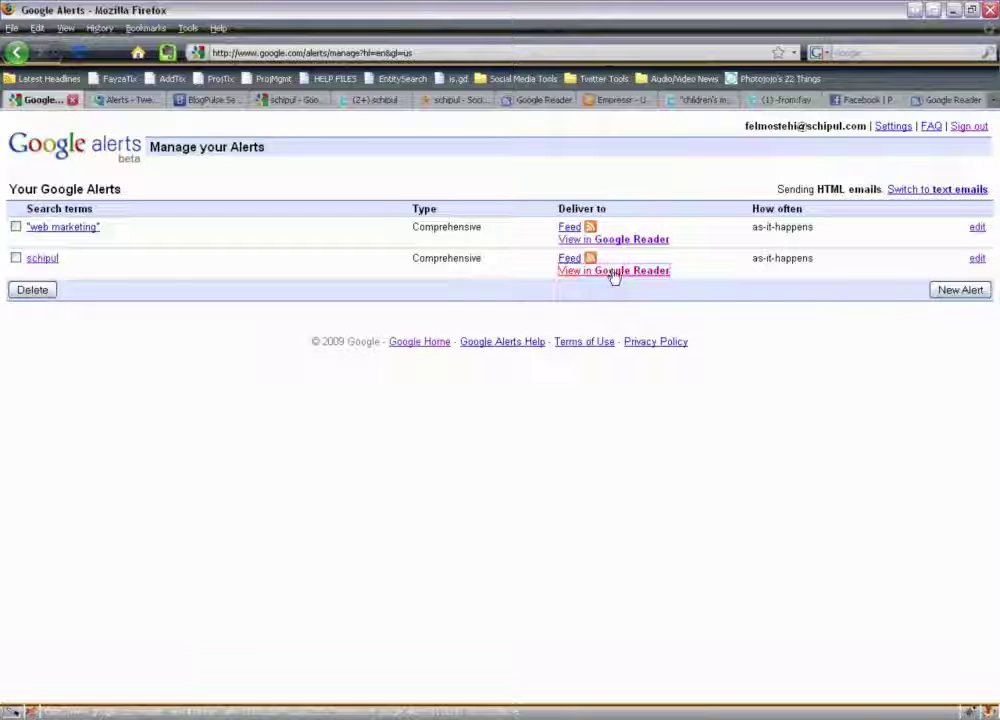
Step: Subscribe to the 'Google Alerts - schipul' feed in Google Reader and show all its items
click(613, 271)
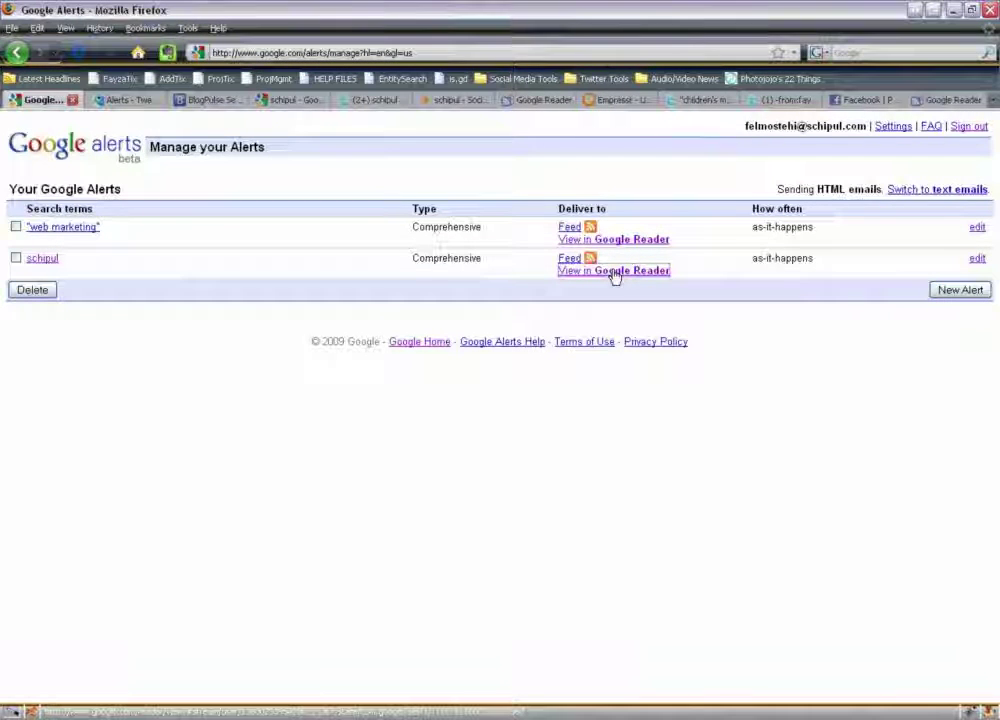
click(958, 101)
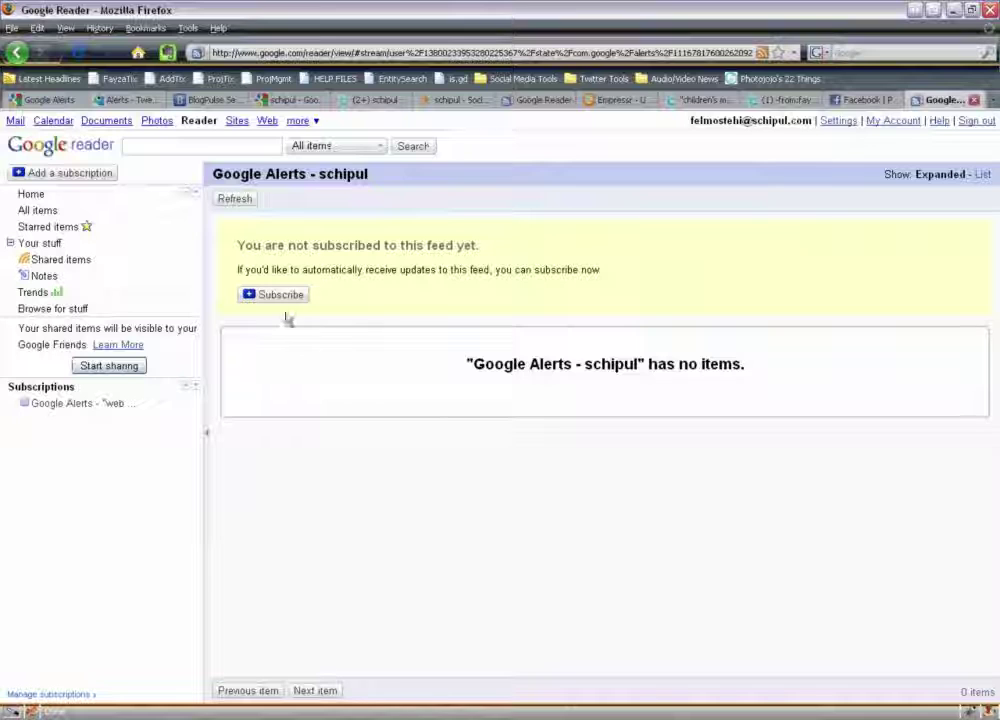
click(289, 296)
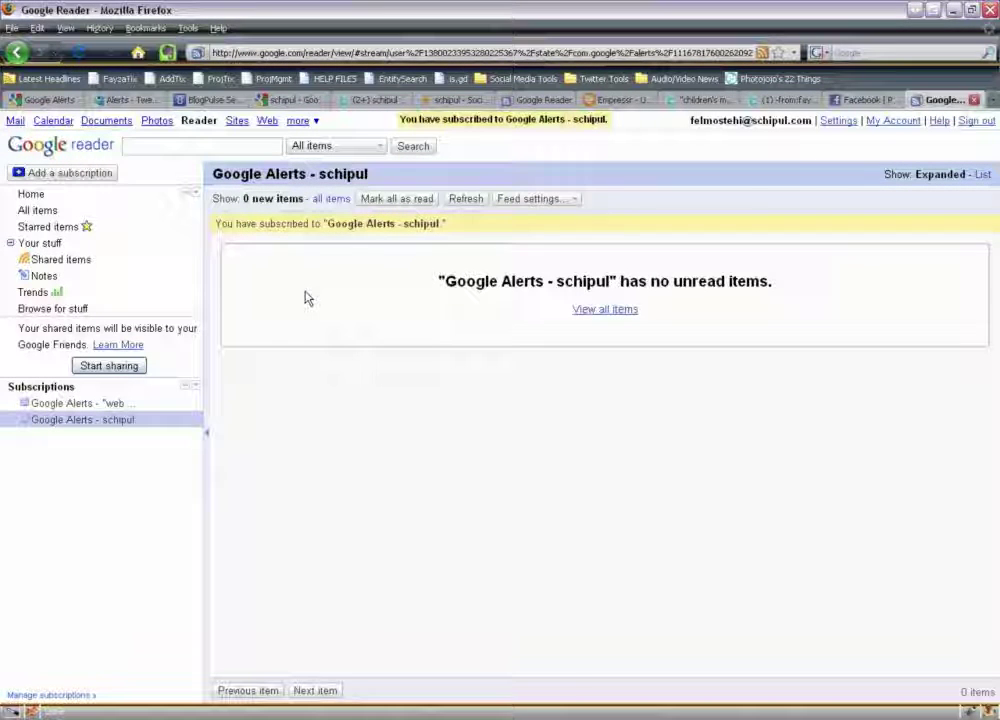
click(612, 311)
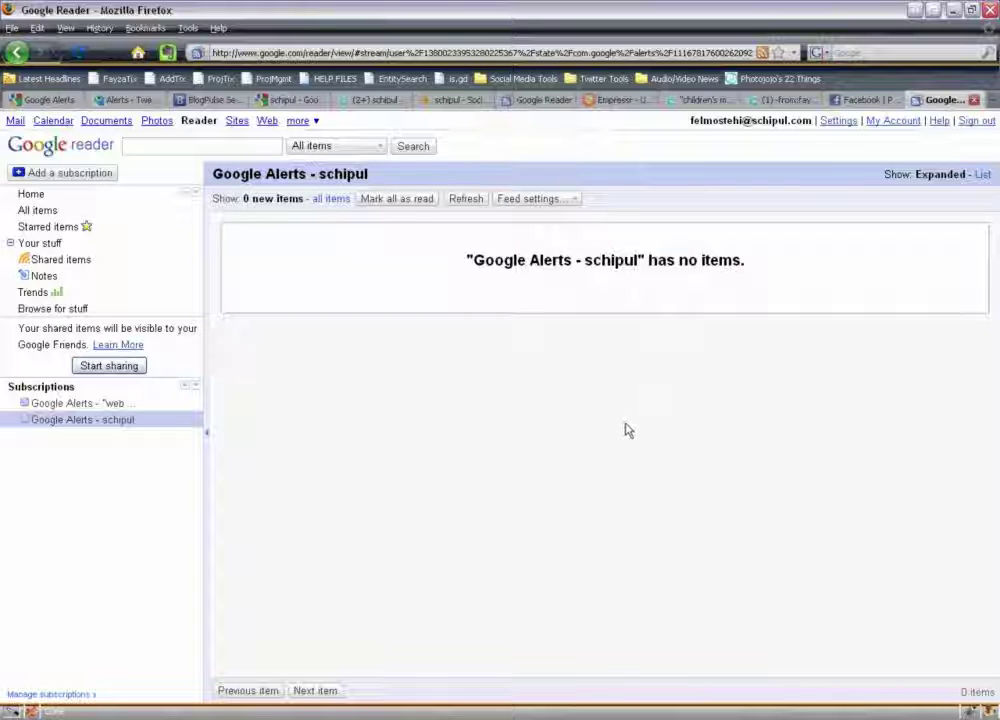
click(42, 100)
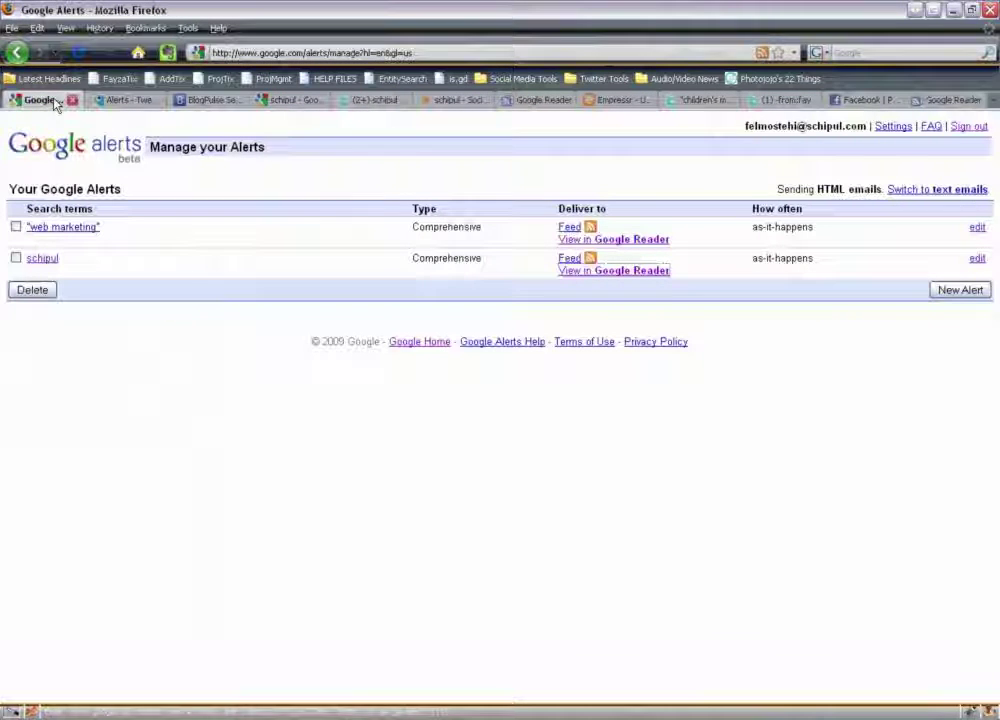
click(569, 258)
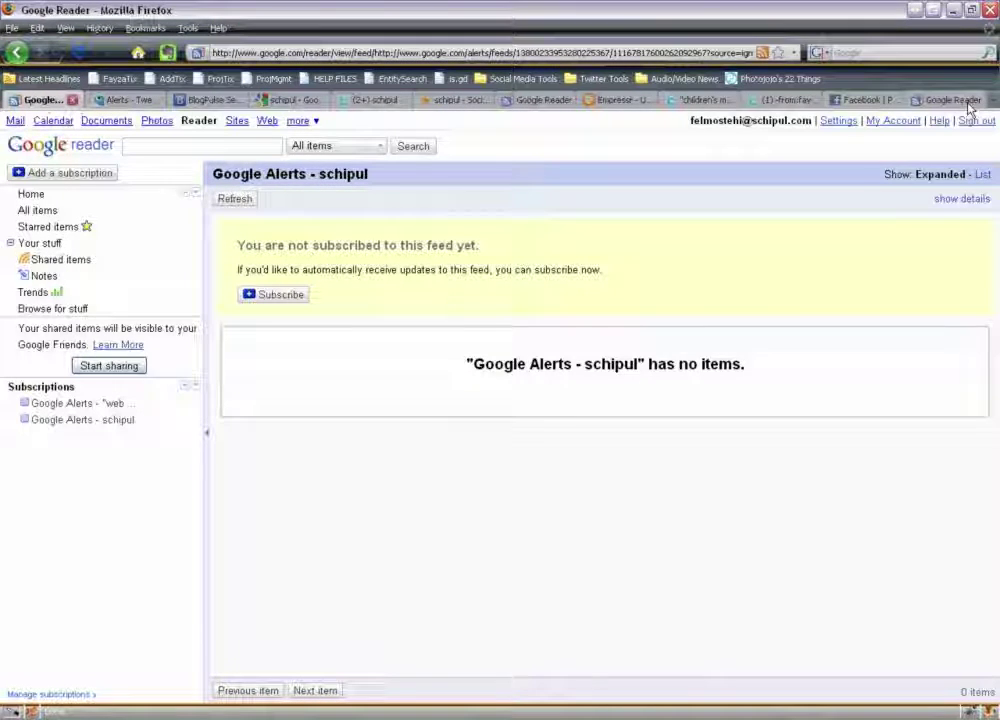
click(17, 51)
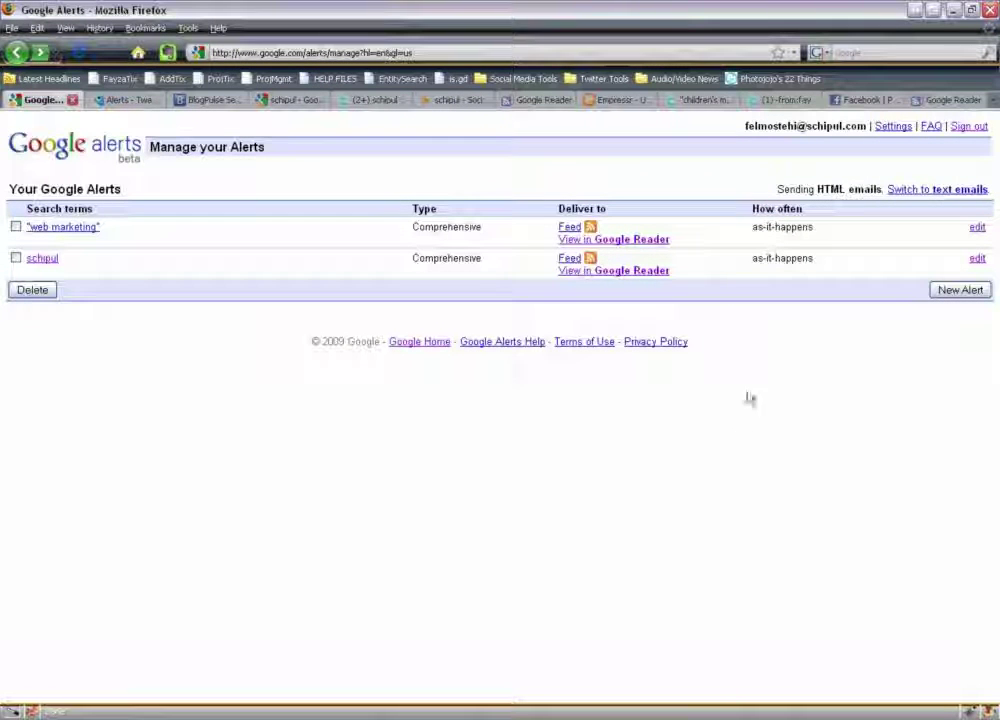
click(42, 259)
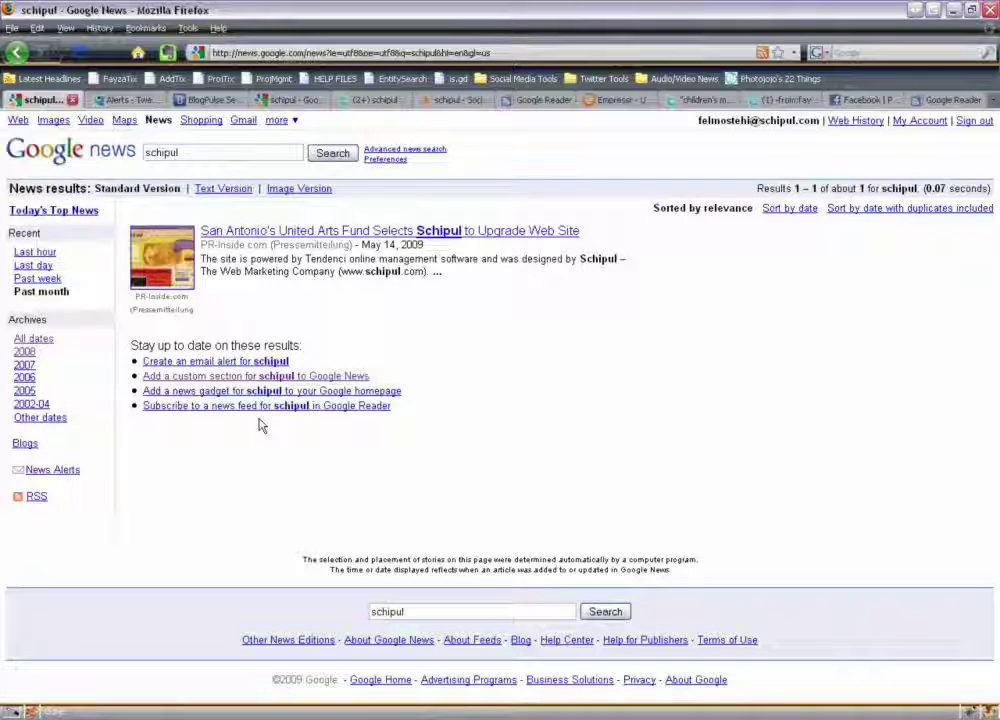
click(966, 101)
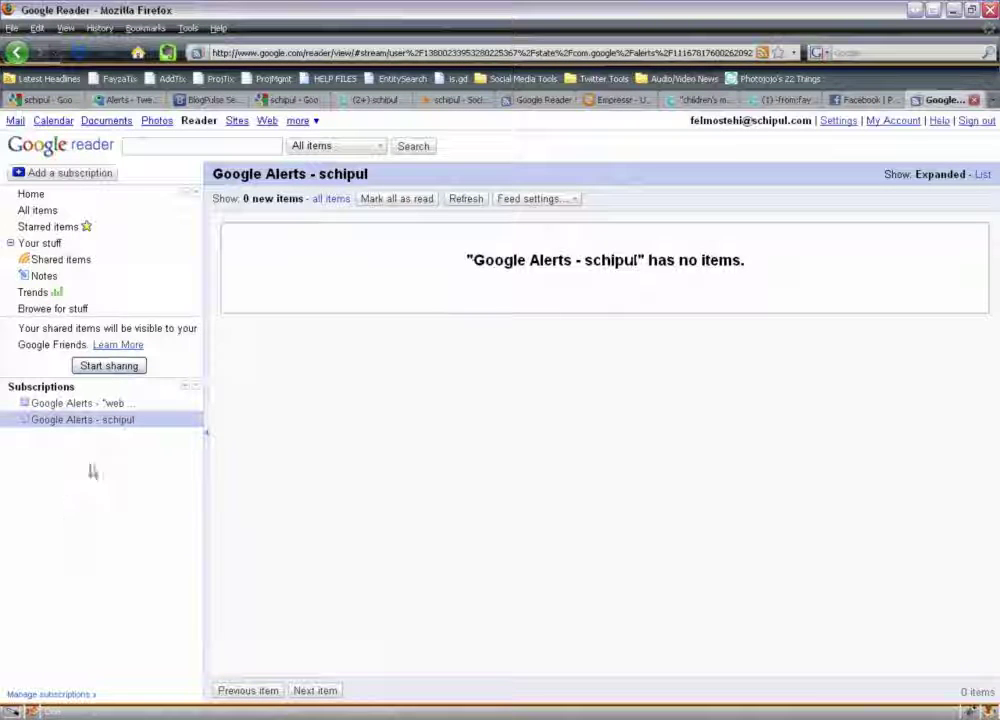
Step: Unsubscribe from the schipul Google Alerts feed and confirm the removal
right_click(112, 420)
click(94, 422)
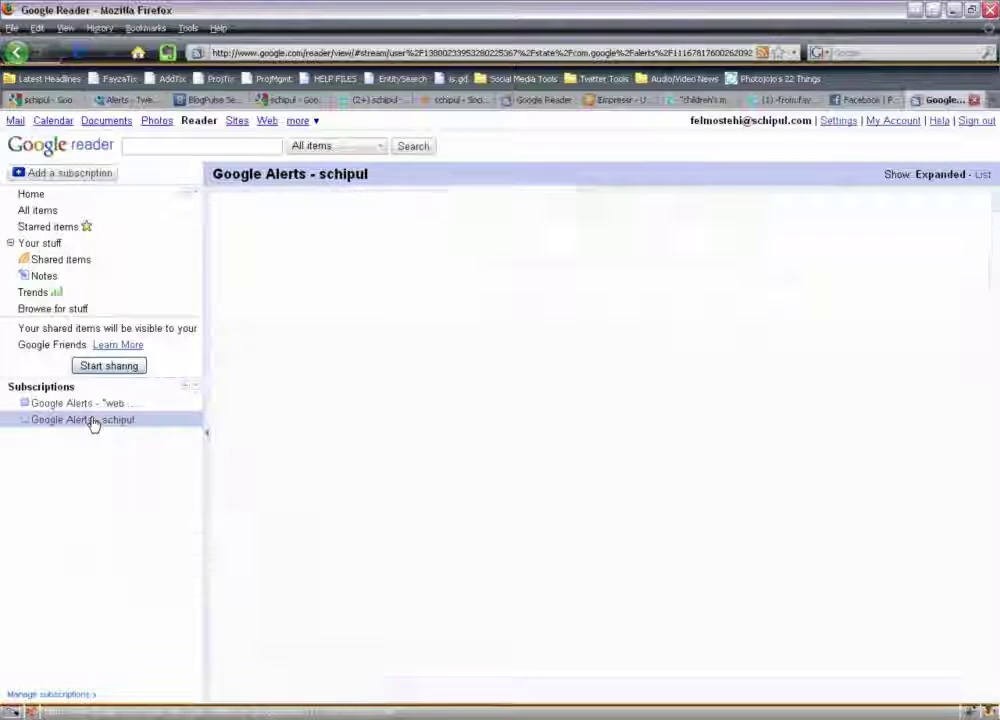
click(578, 200)
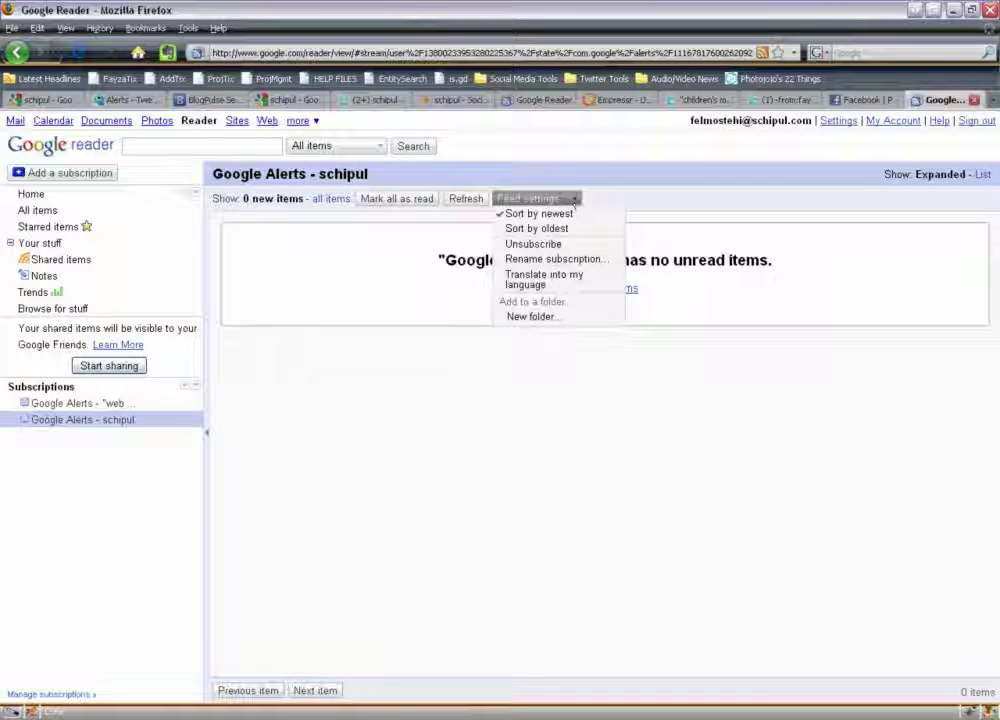
click(537, 245)
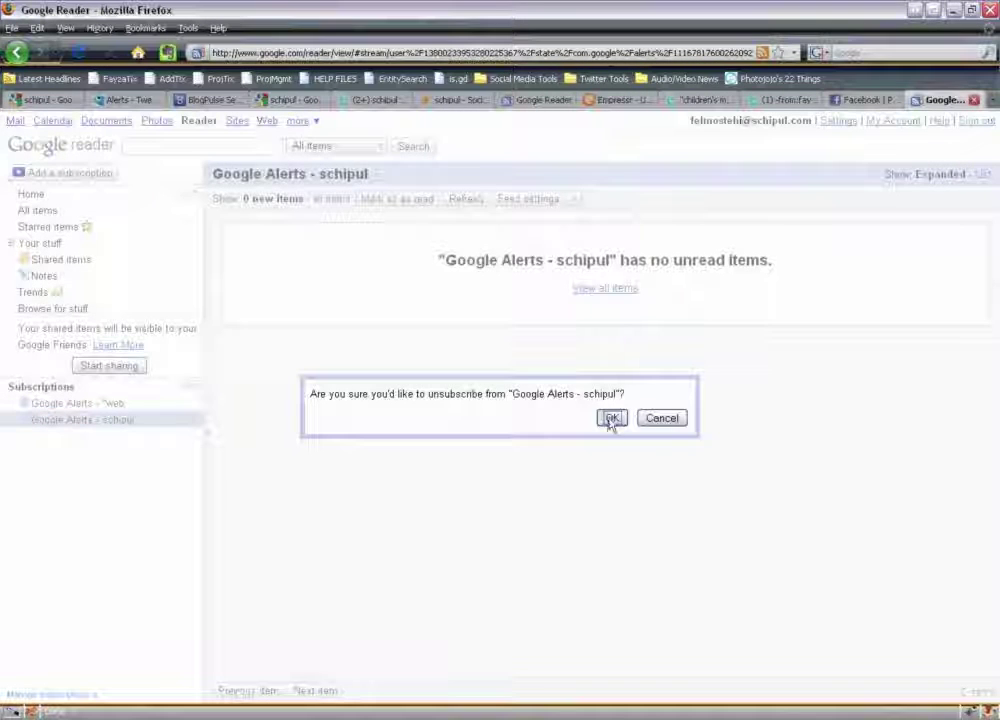
click(611, 419)
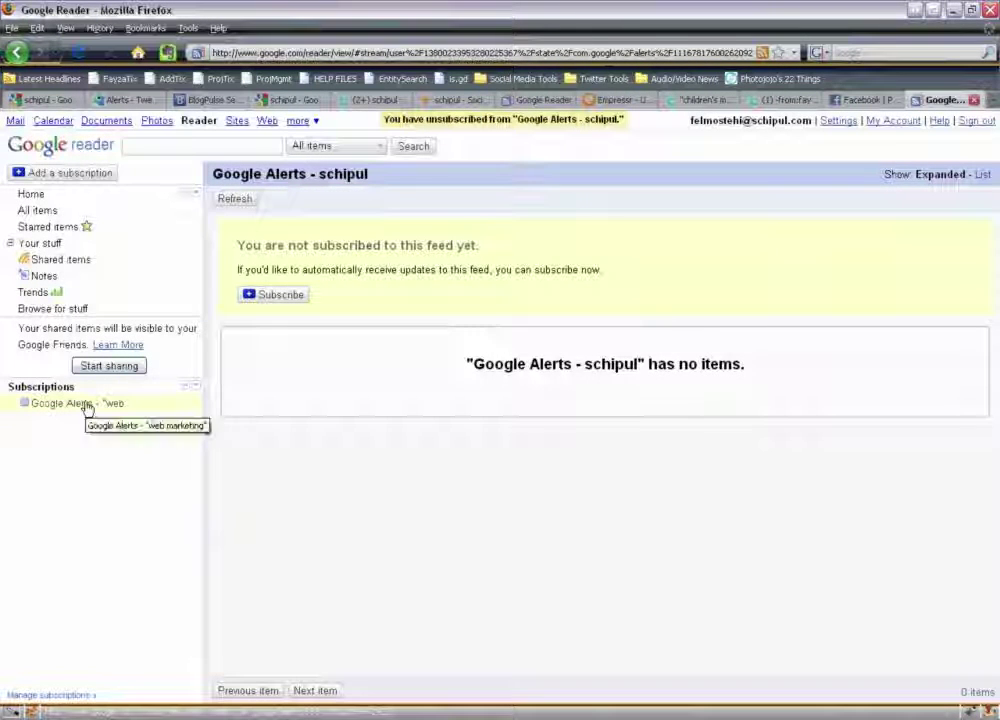
Step: Unsubscribe from the "web marketing" Google Alerts feed and confirm the removal
click(86, 405)
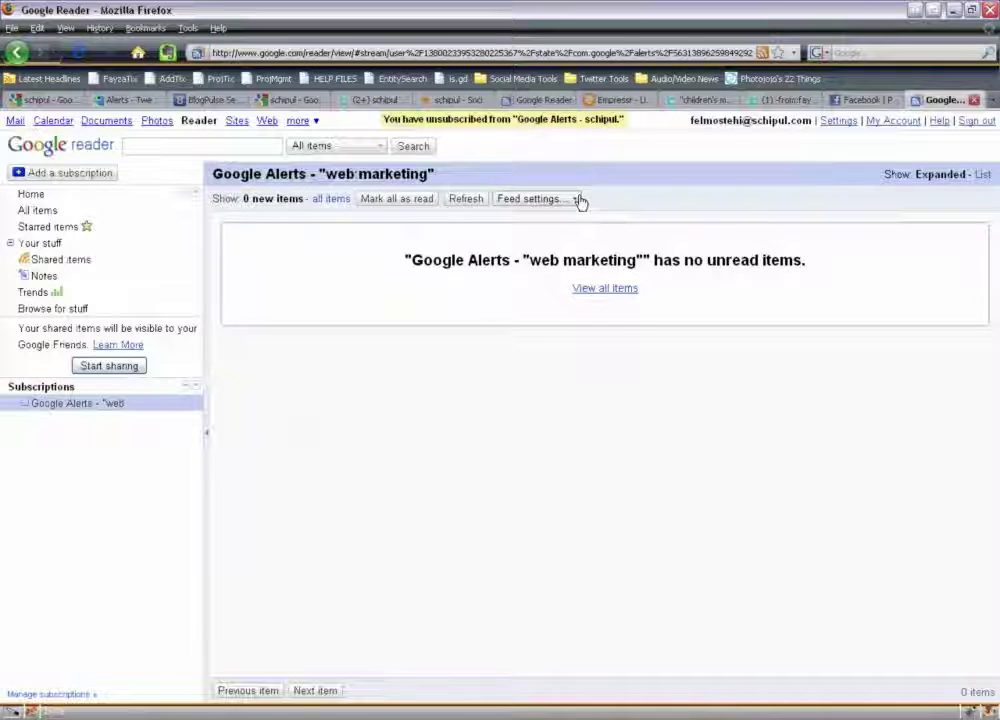
click(580, 200)
click(545, 246)
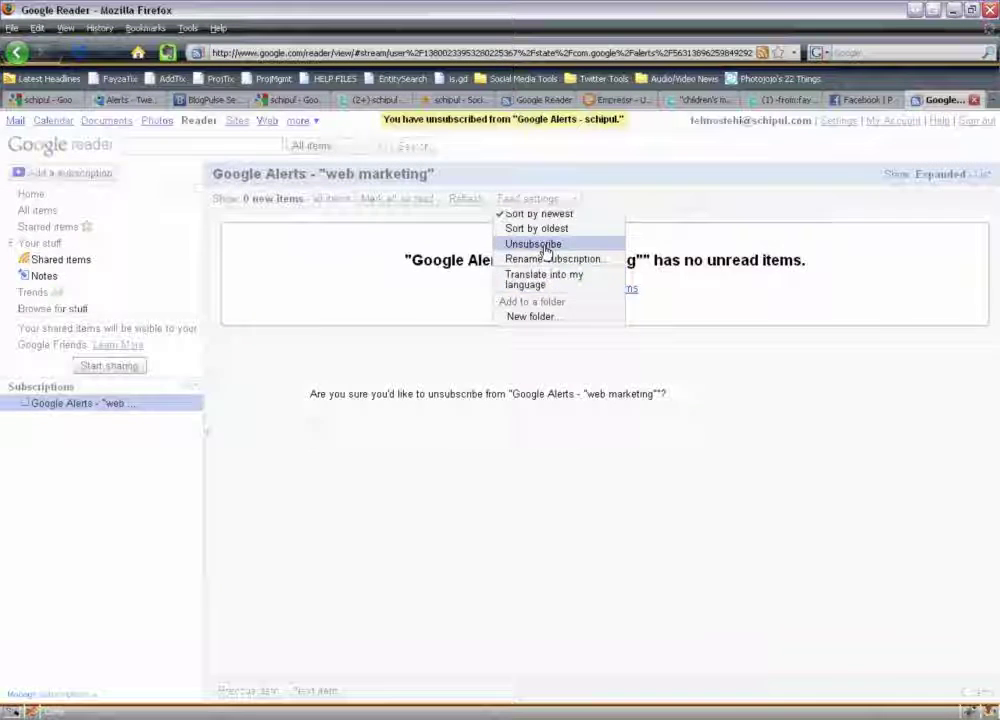
click(609, 419)
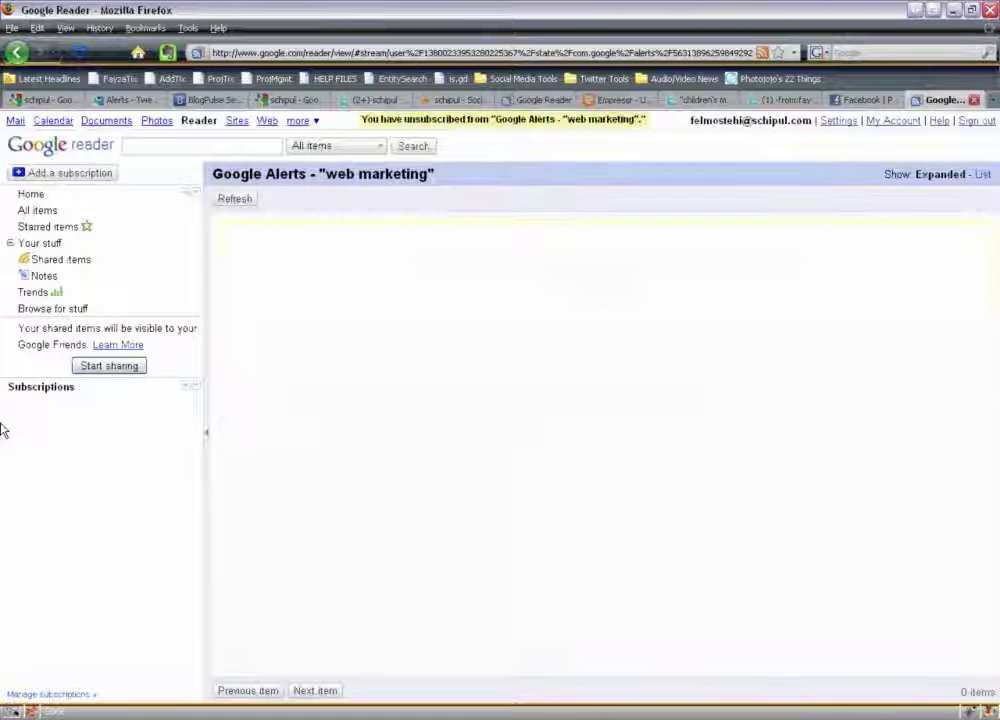
click(45, 100)
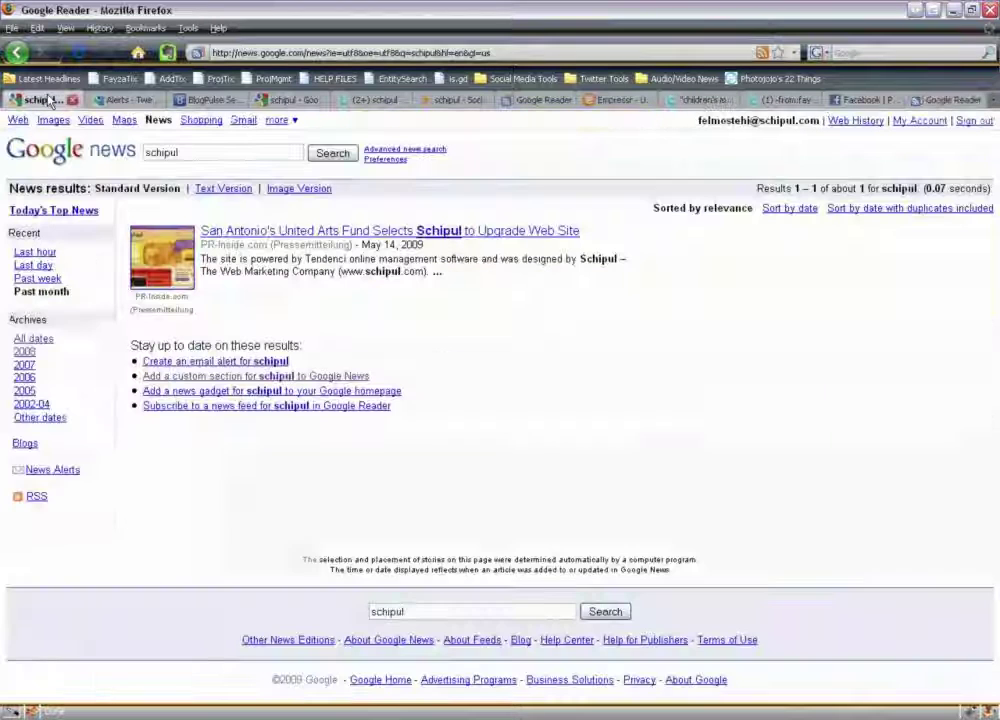
Step: Open the schipul alert's Google News results as RSS and subscribe to "schipul - Google News" in Reader
click(17, 52)
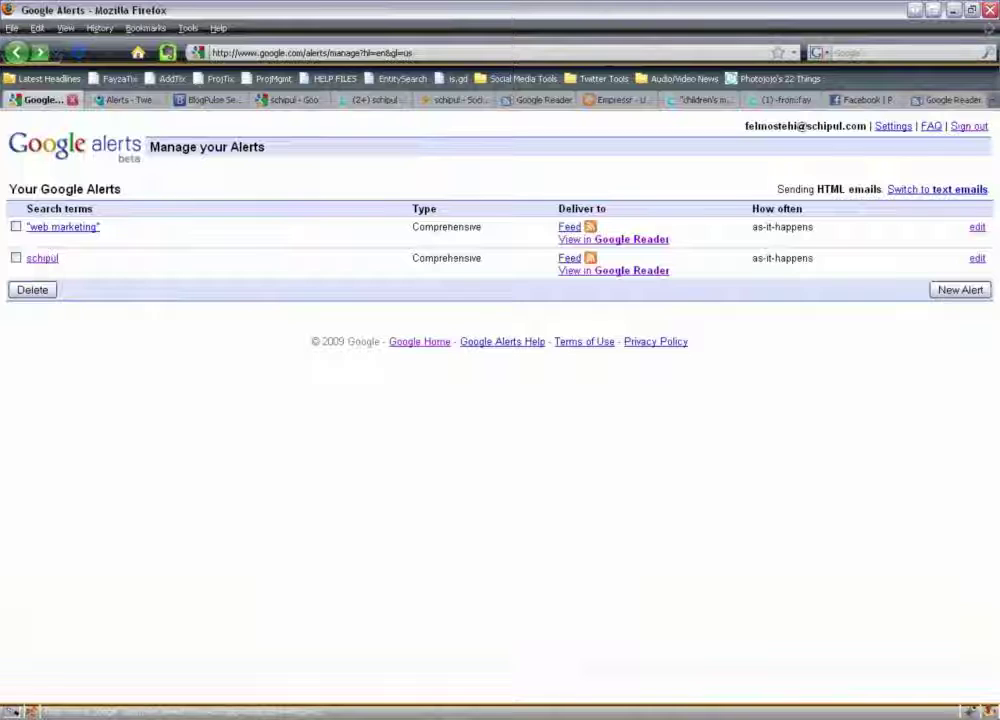
click(42, 258)
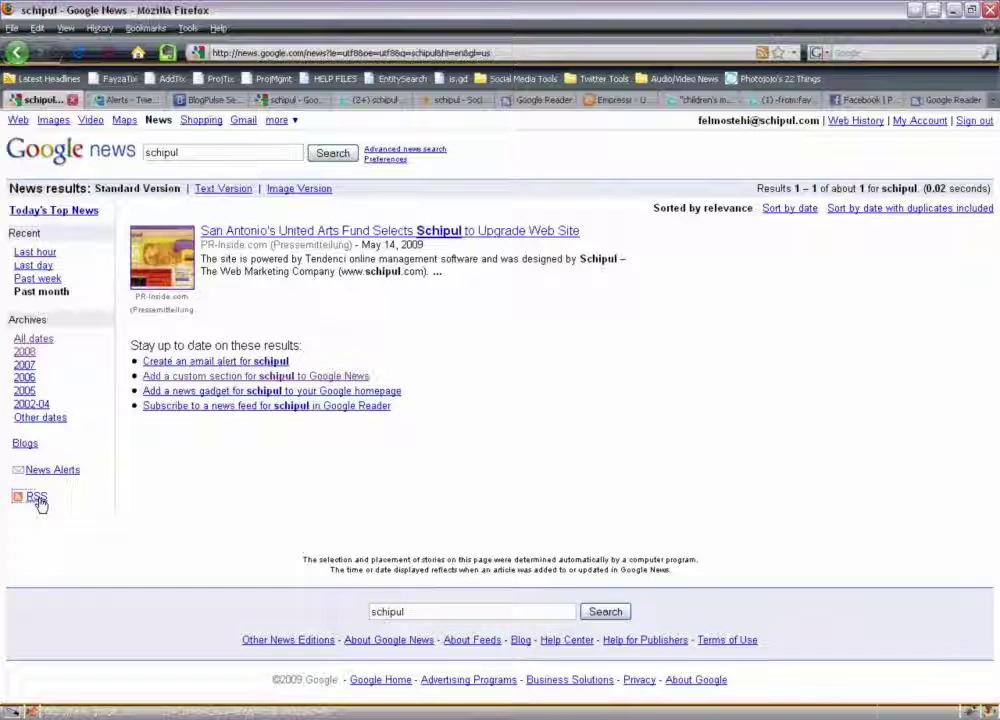
click(38, 498)
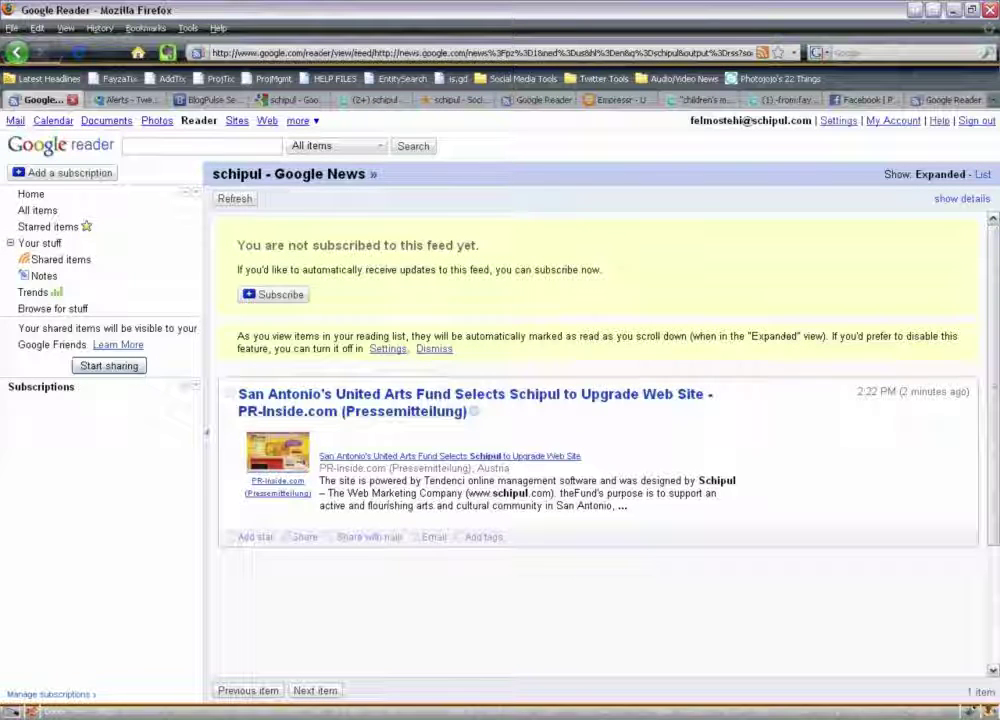
click(276, 296)
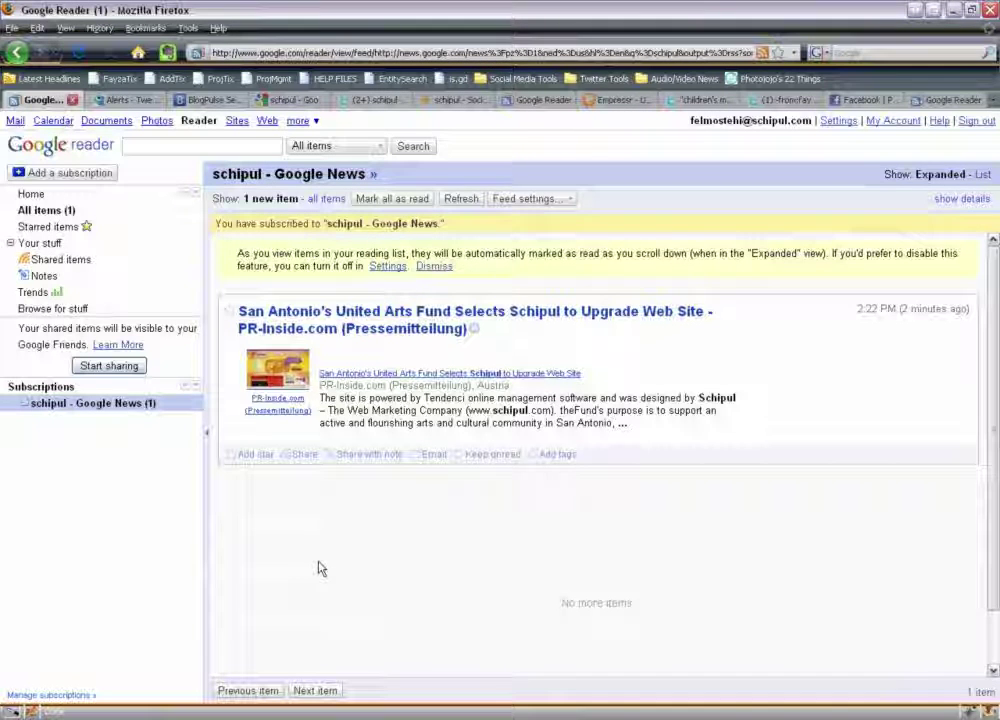
scroll(319, 567, down, 1)
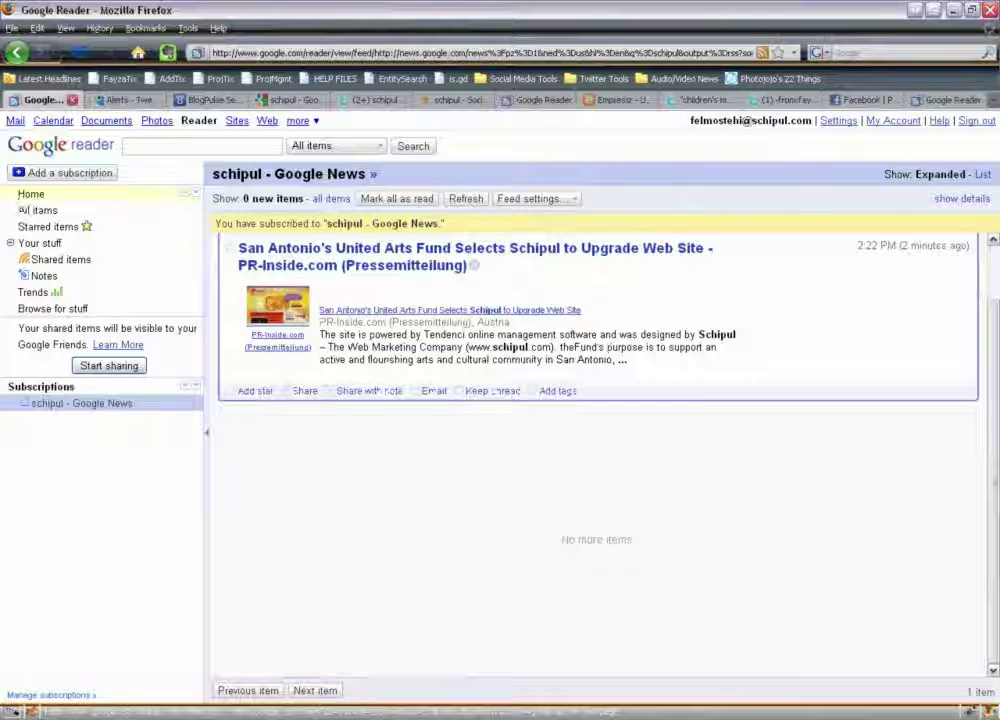
click(133, 101)
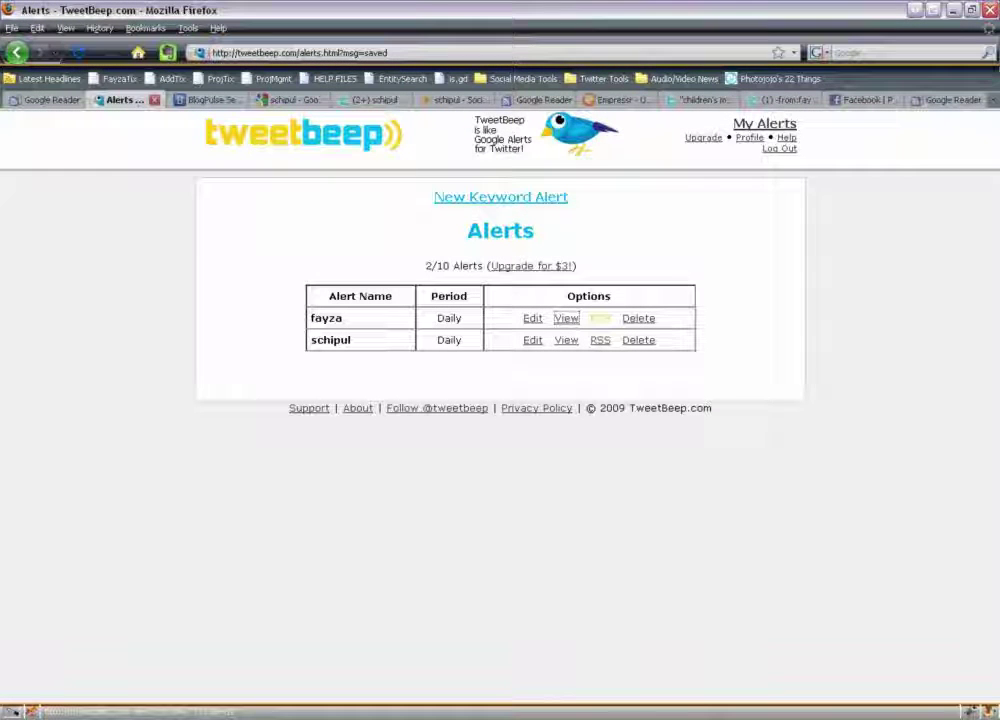
Step: Subscribe Google Reader to the first TweetBeep alert's Twitter Search feed
click(600, 318)
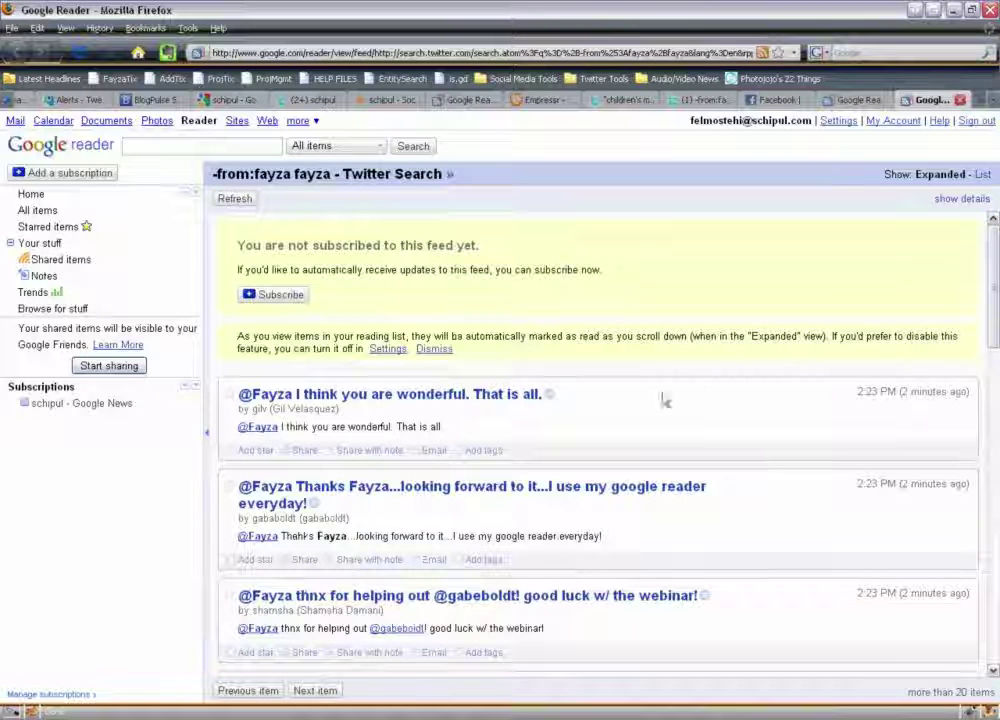
click(285, 300)
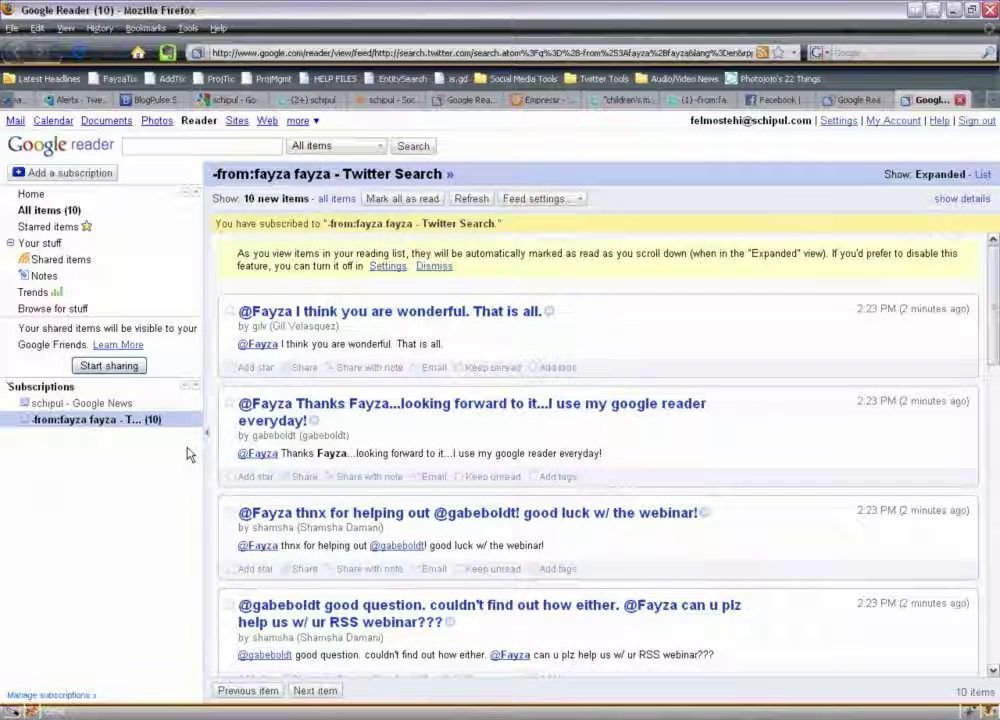
scroll(597, 455, down, 6)
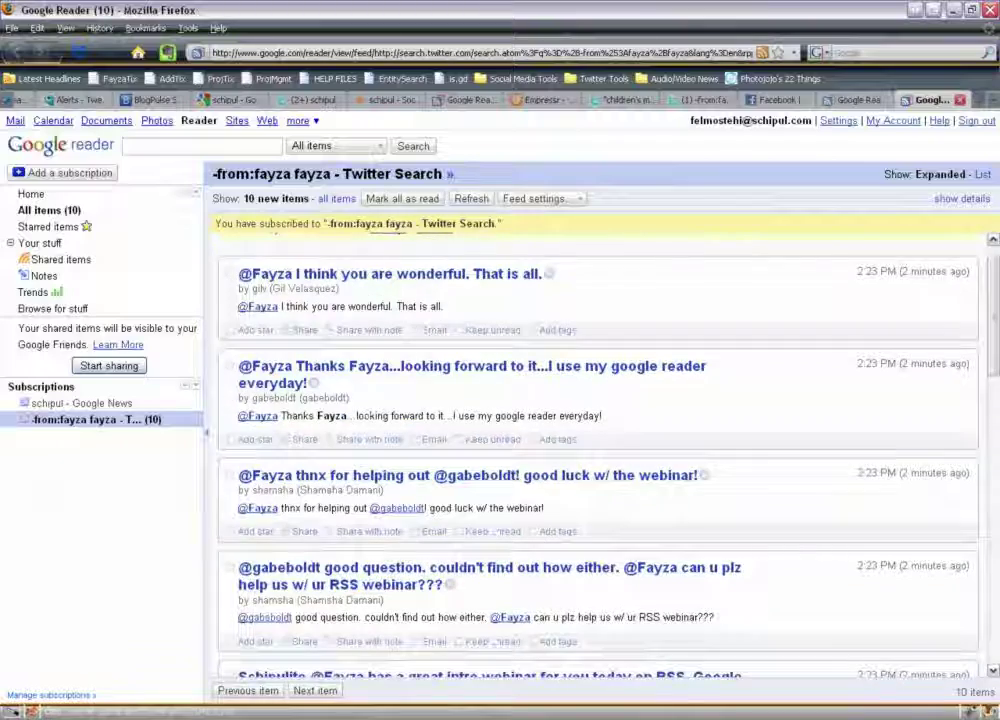
scroll(424, 518, down, 10)
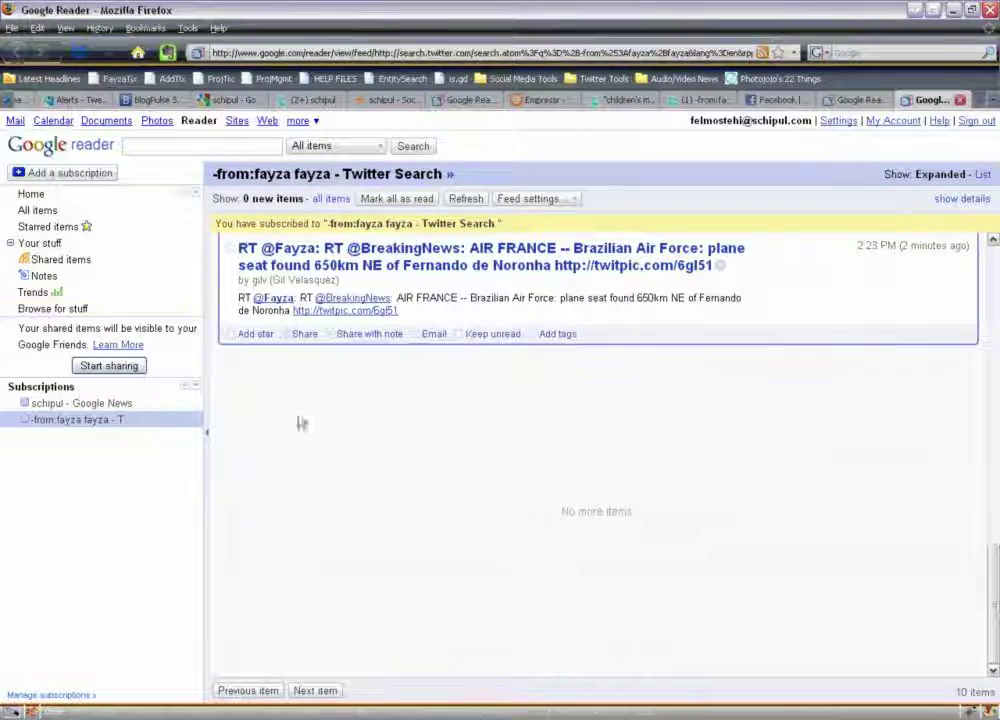
click(155, 100)
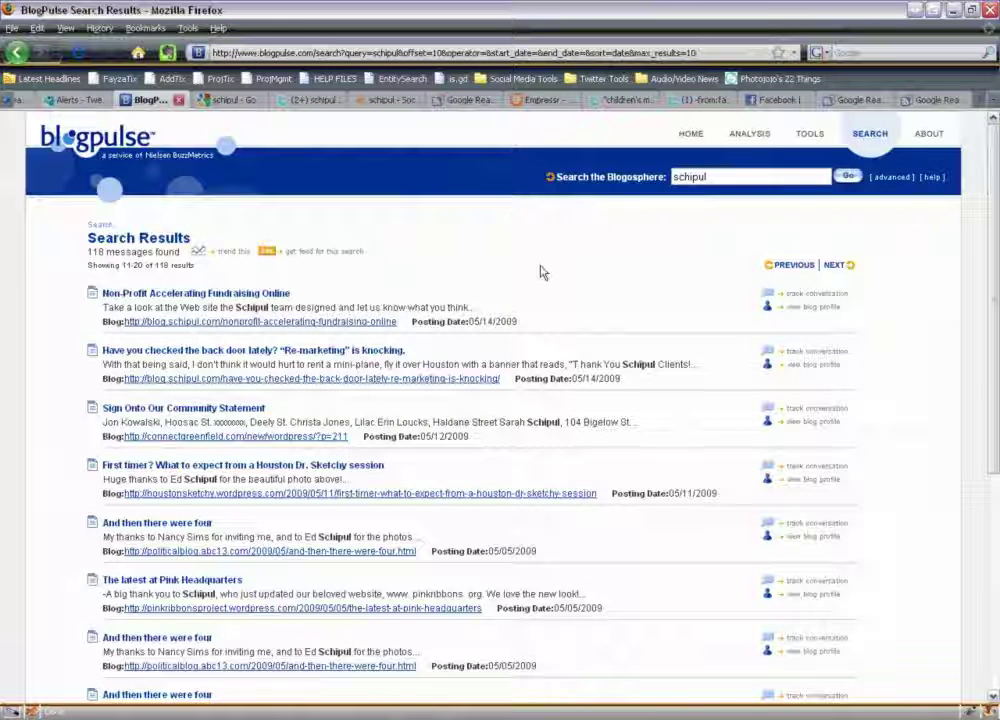
Step: Subscribe to the "BlogPulse Search Results for: schipul" feed and read through its 10 items
click(318, 258)
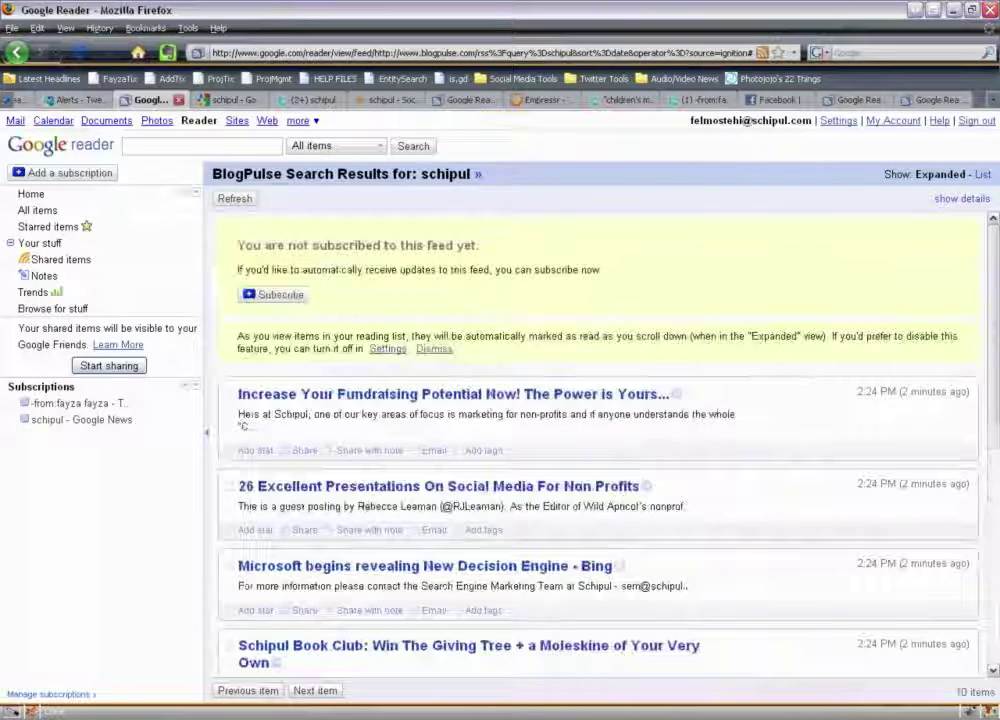
click(281, 299)
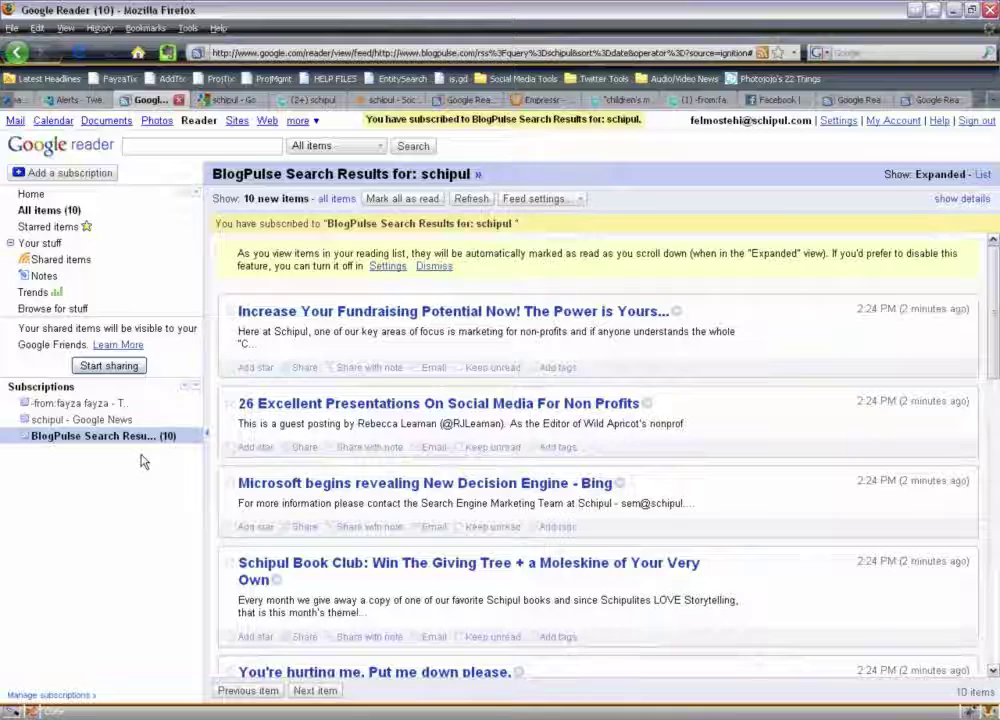
scroll(478, 543, down, 1)
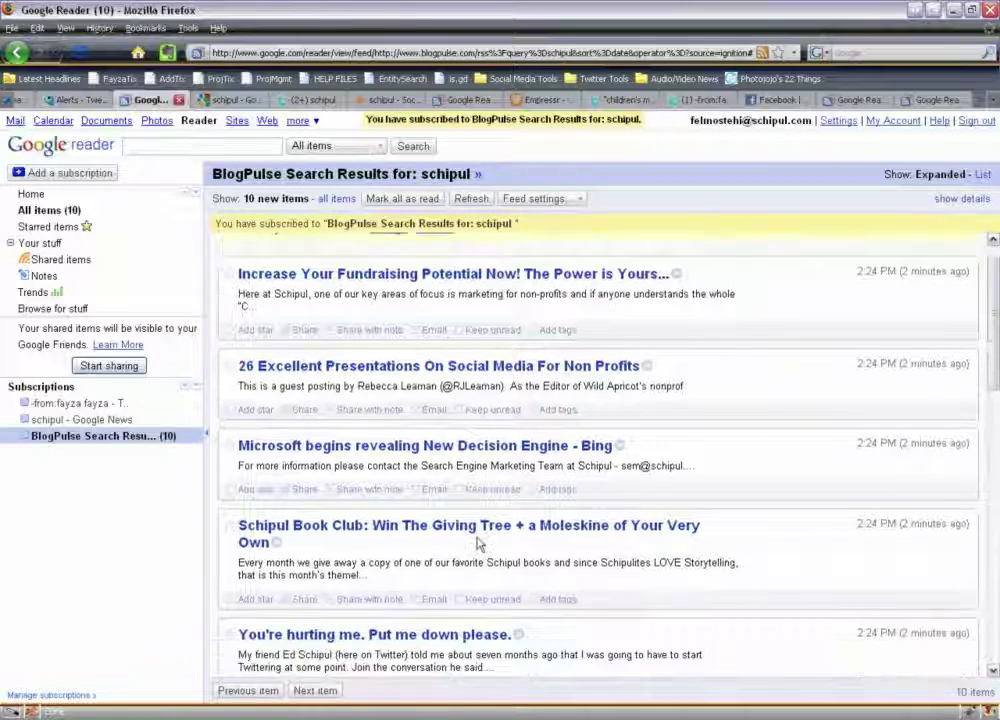
scroll(478, 543, down, 1)
scroll(478, 543, down, 8)
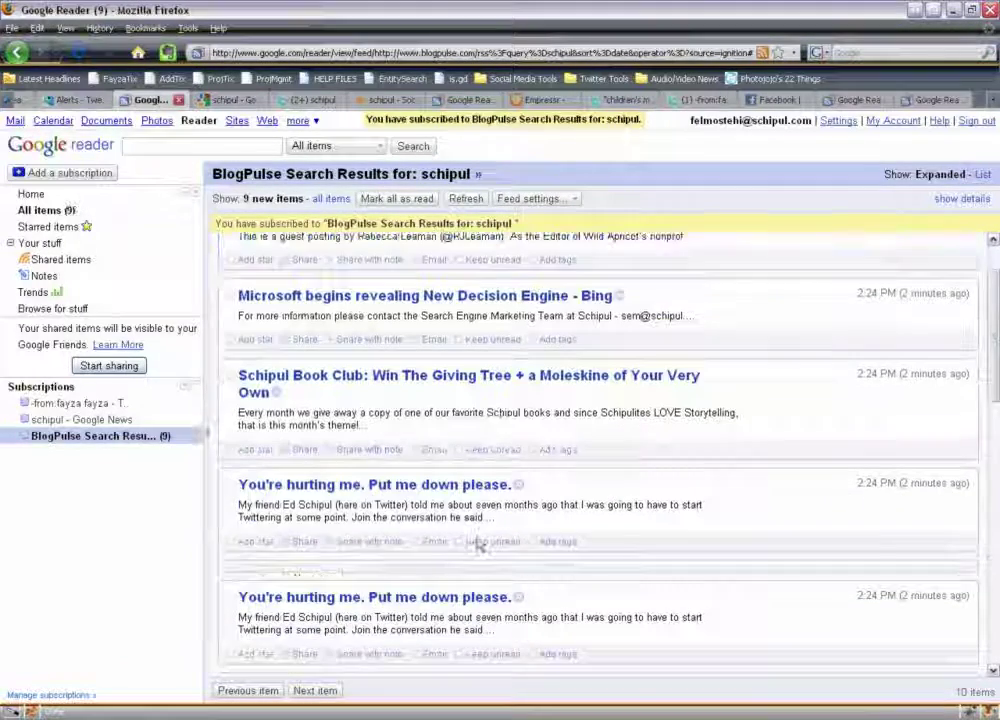
scroll(478, 543, down, 2)
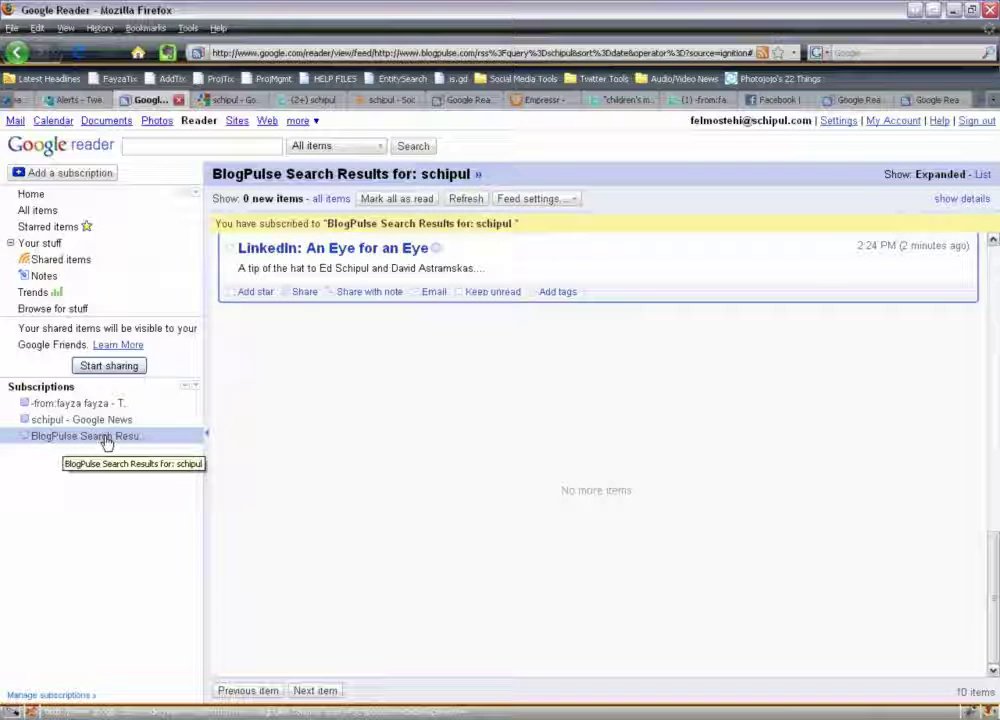
click(232, 100)
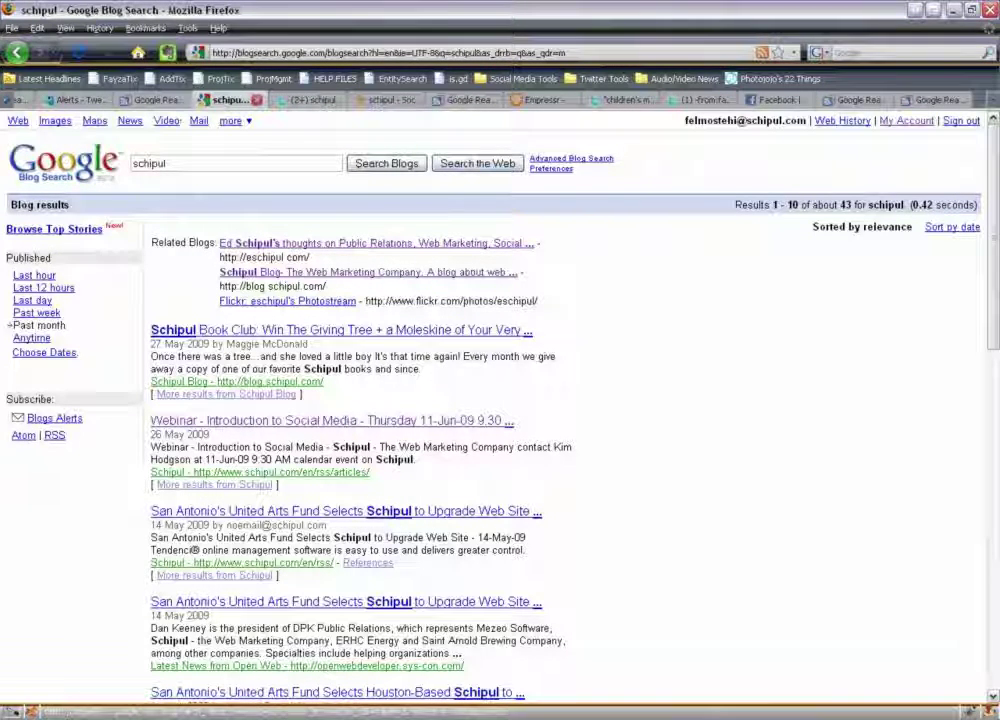
Step: Subscribe Google Reader to the "schipul - Google Blog Search" RSS feed
click(55, 437)
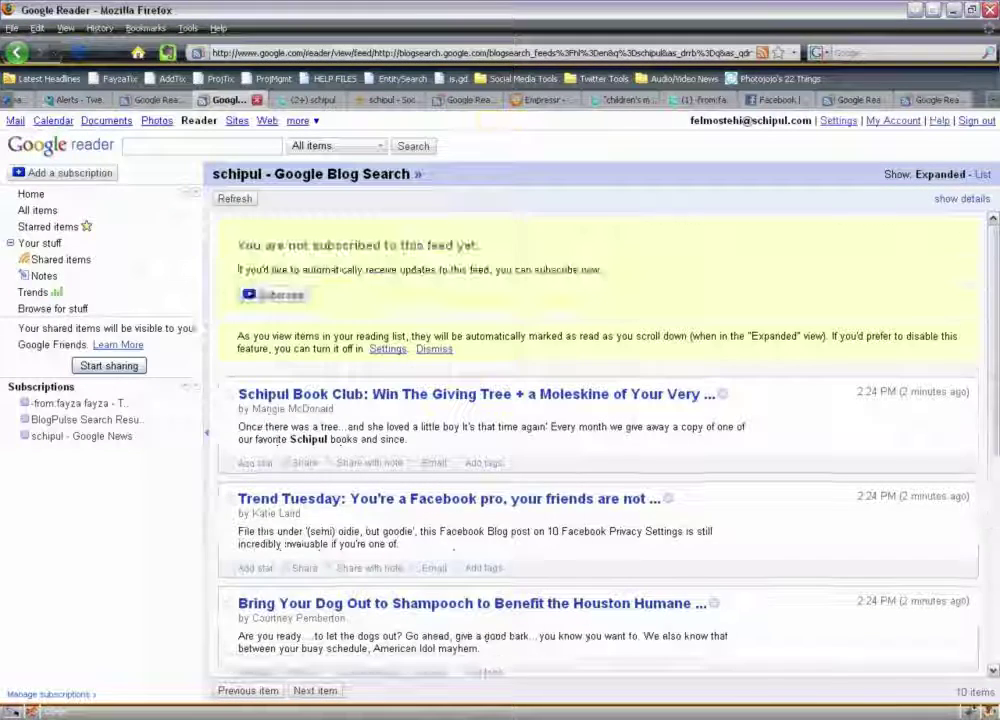
click(273, 294)
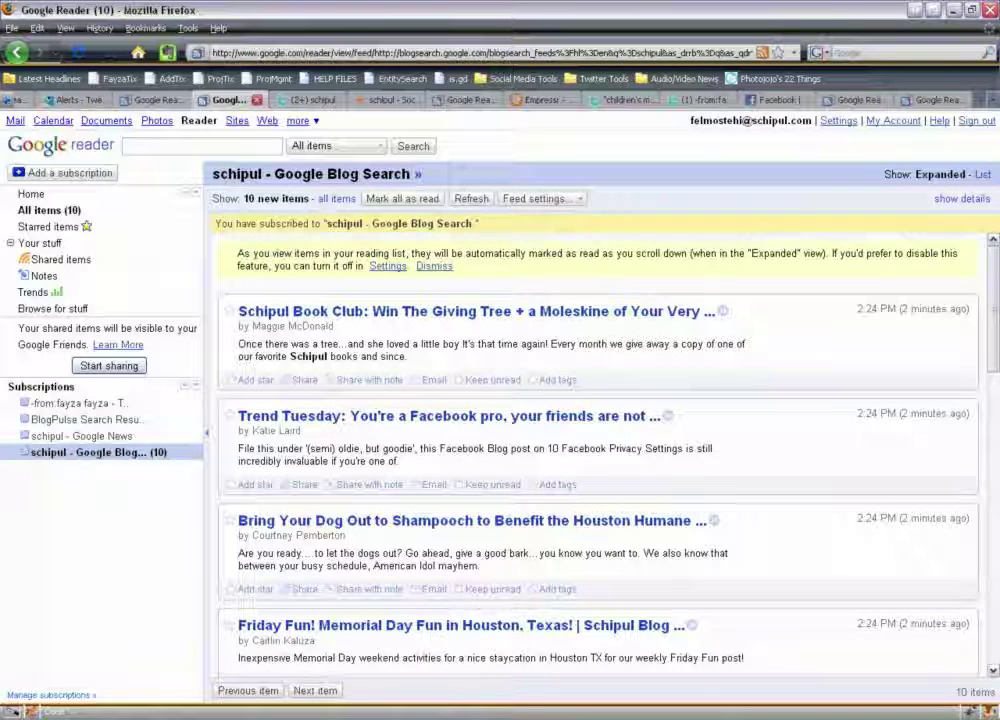
key(ctrl+t)
text(www.)
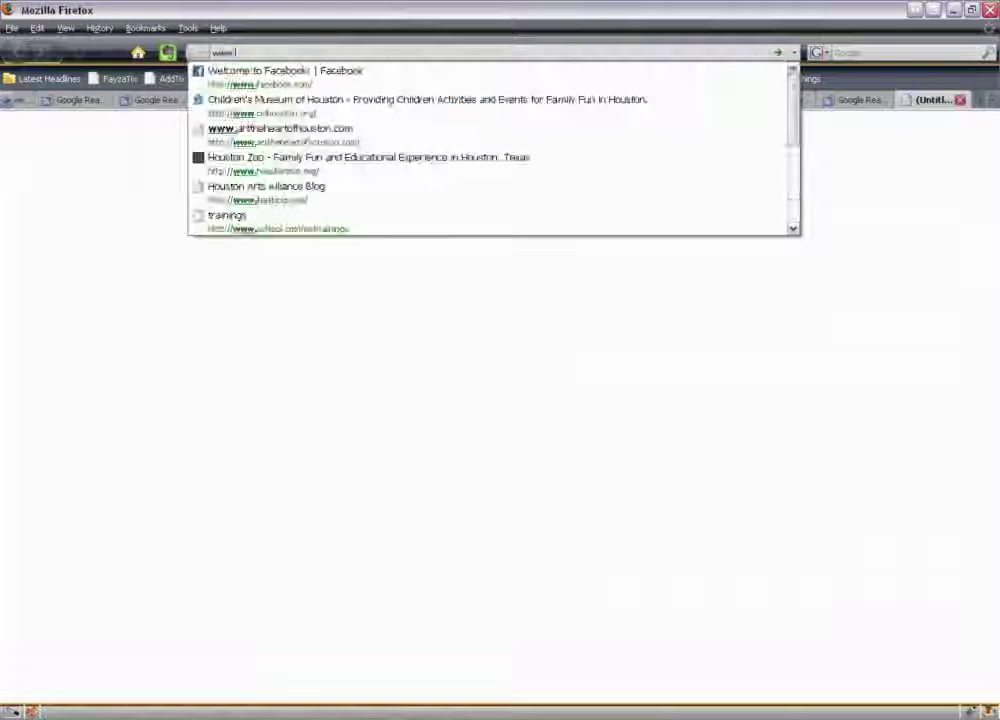
text(google.com)
key(Return)
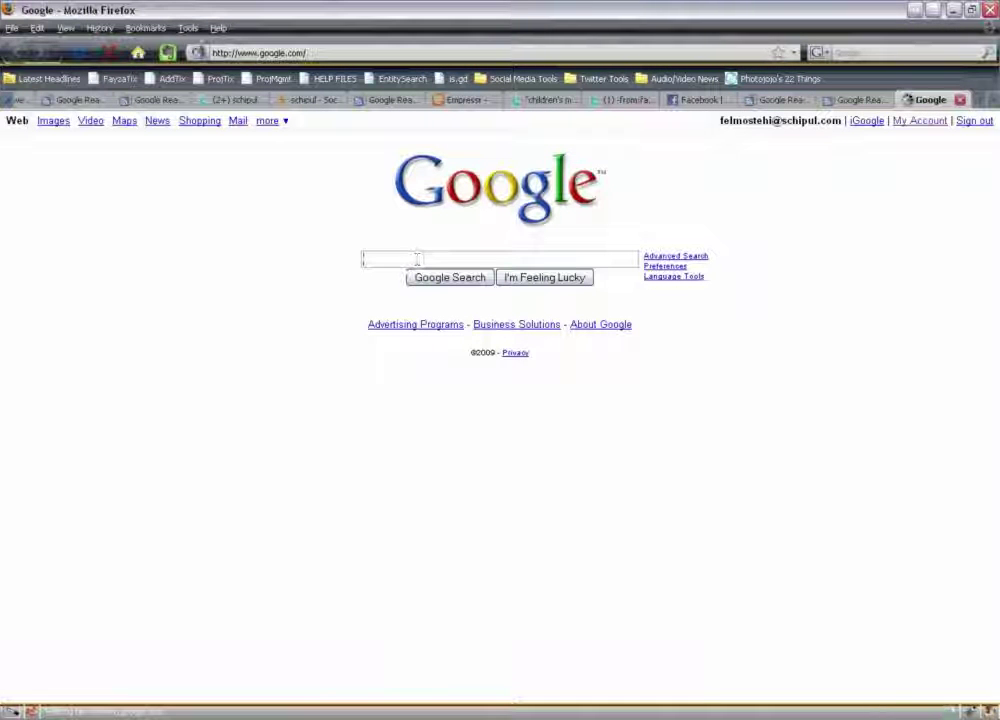
text(schipu)
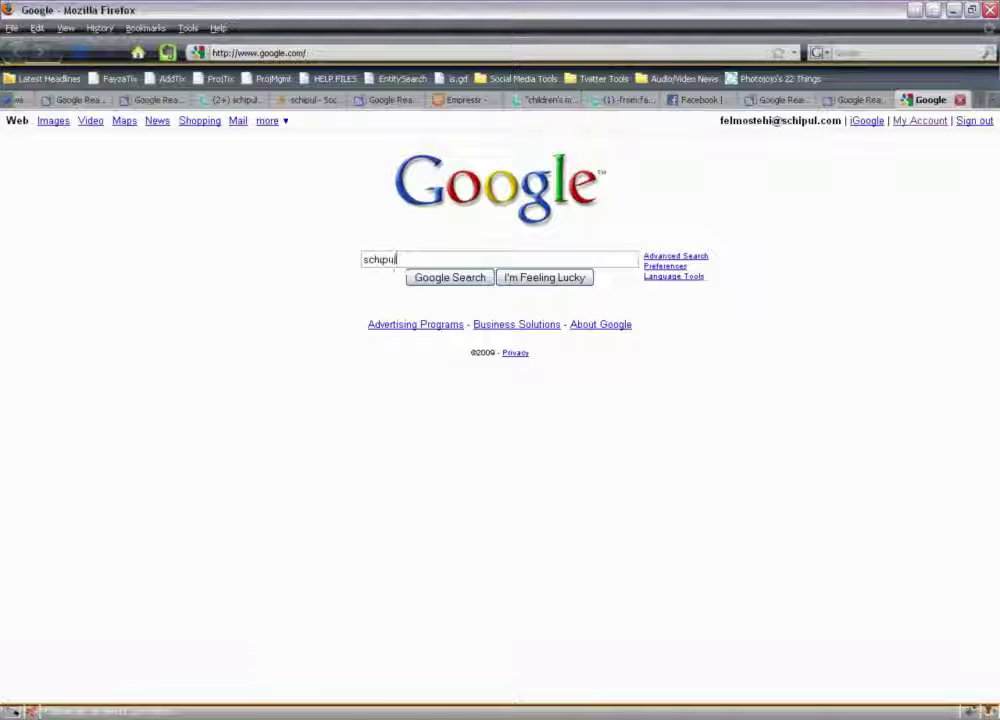
text(l)
key(Return)
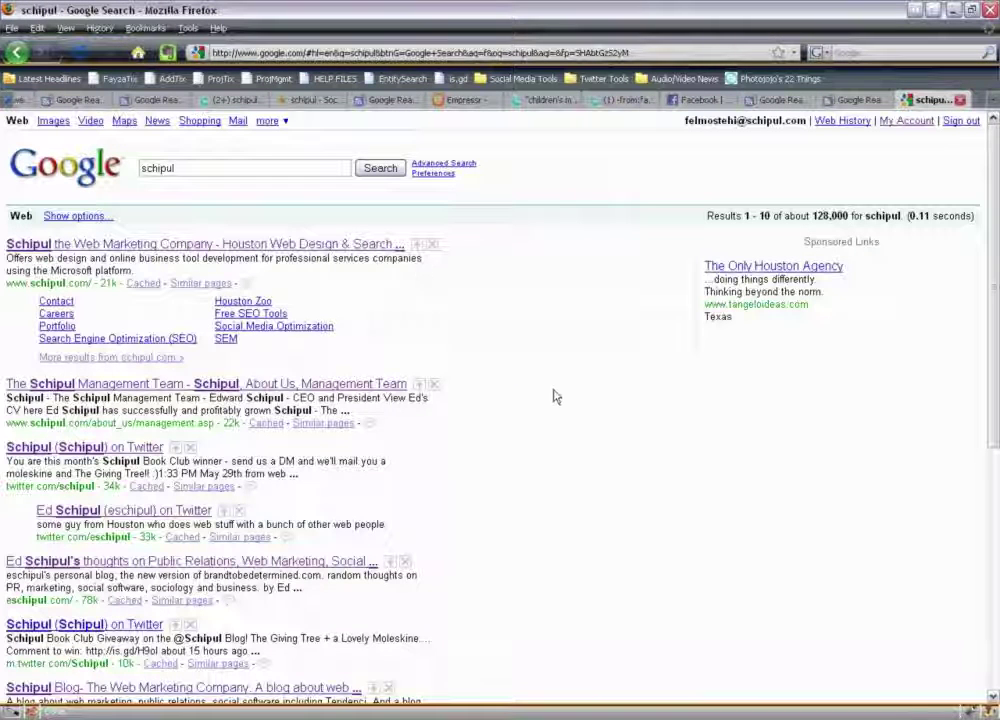
scroll(556, 396, down, 1)
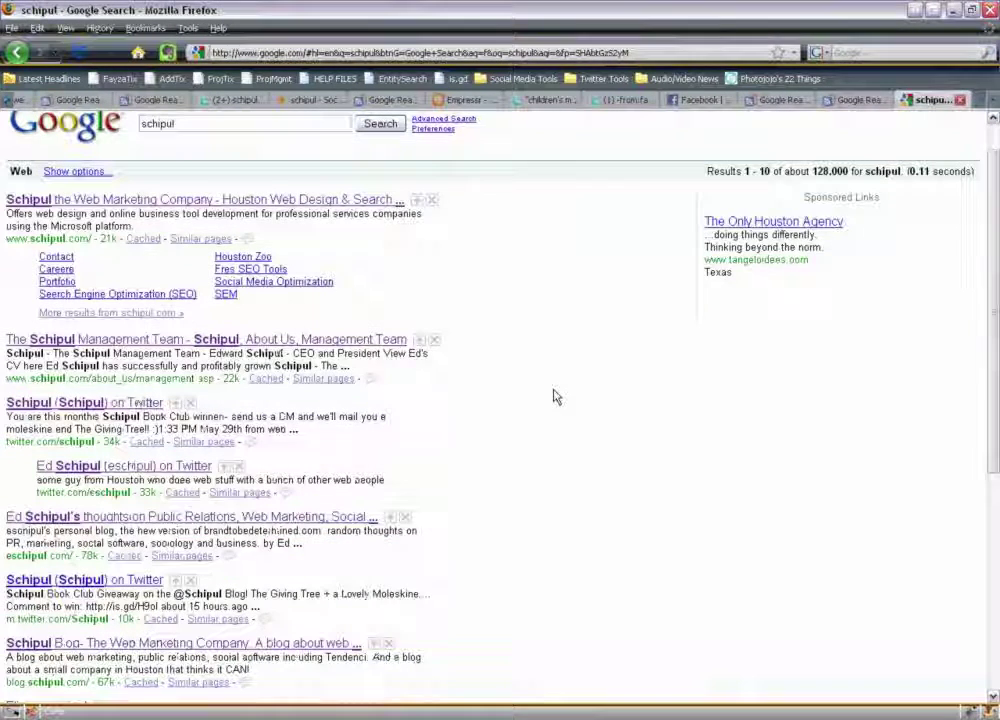
scroll(556, 396, down, 5)
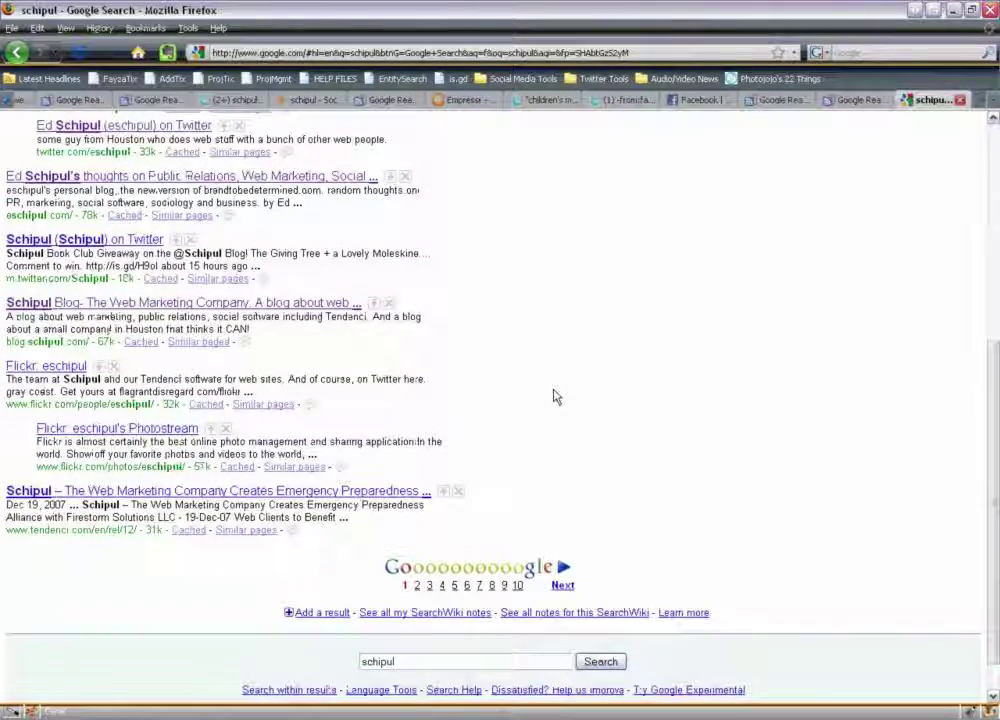
scroll(556, 396, up, 6)
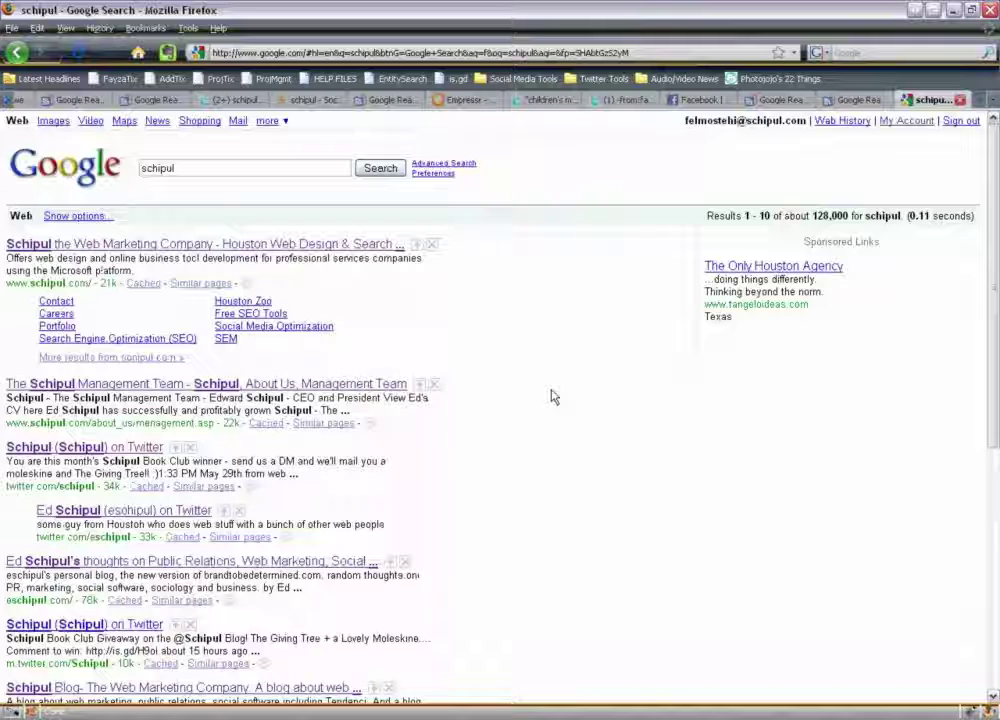
scroll(57, 100, up, 3)
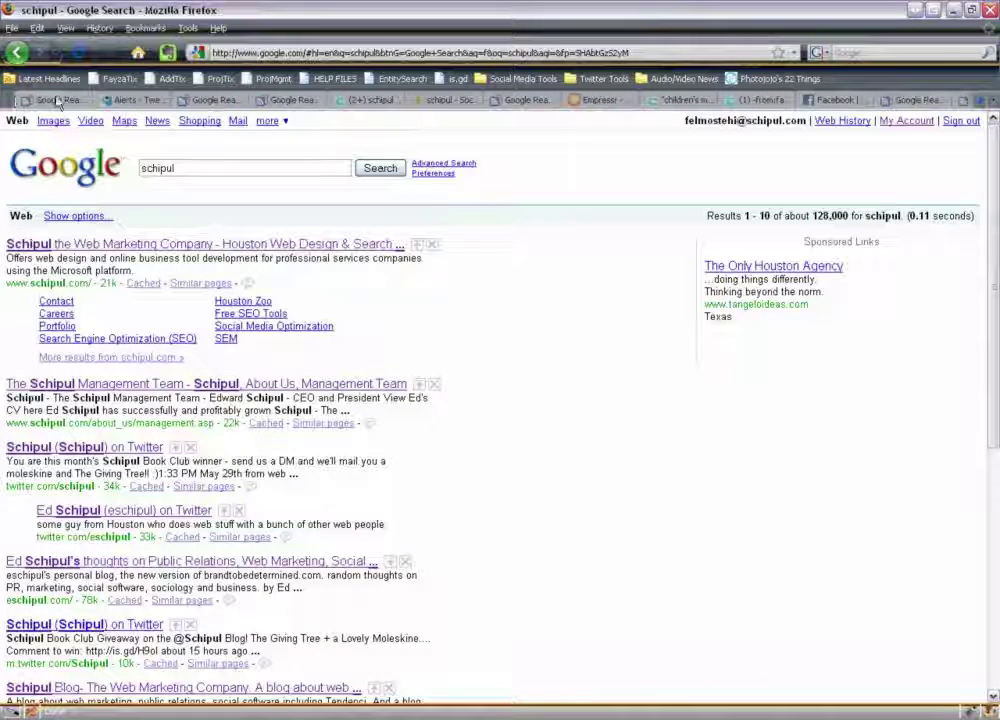
click(57, 100)
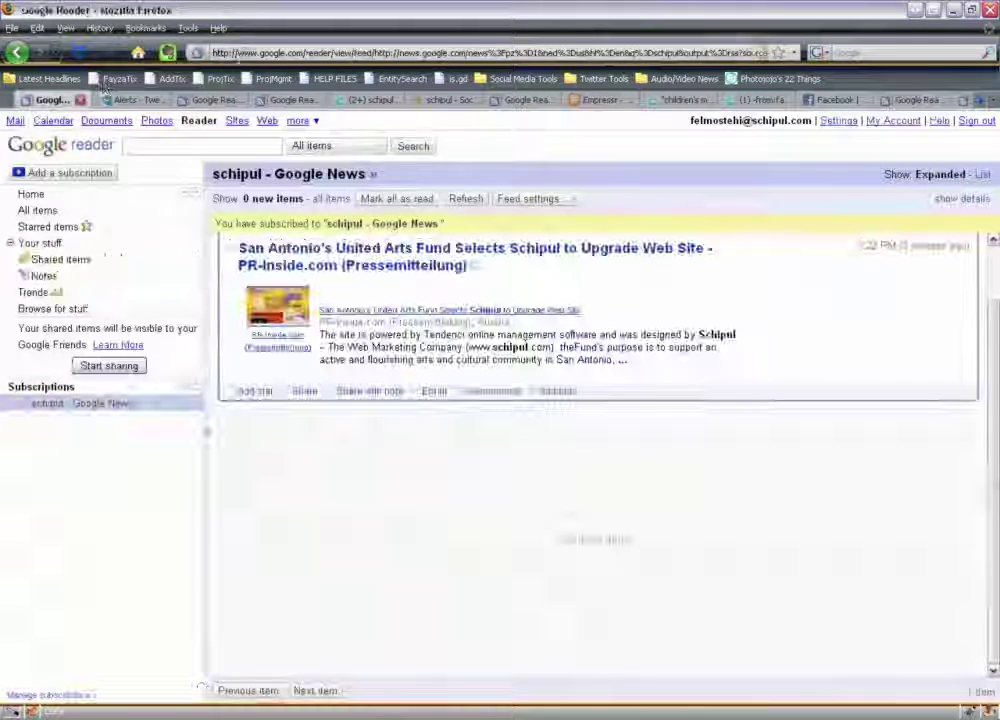
click(241, 52)
text(www.)
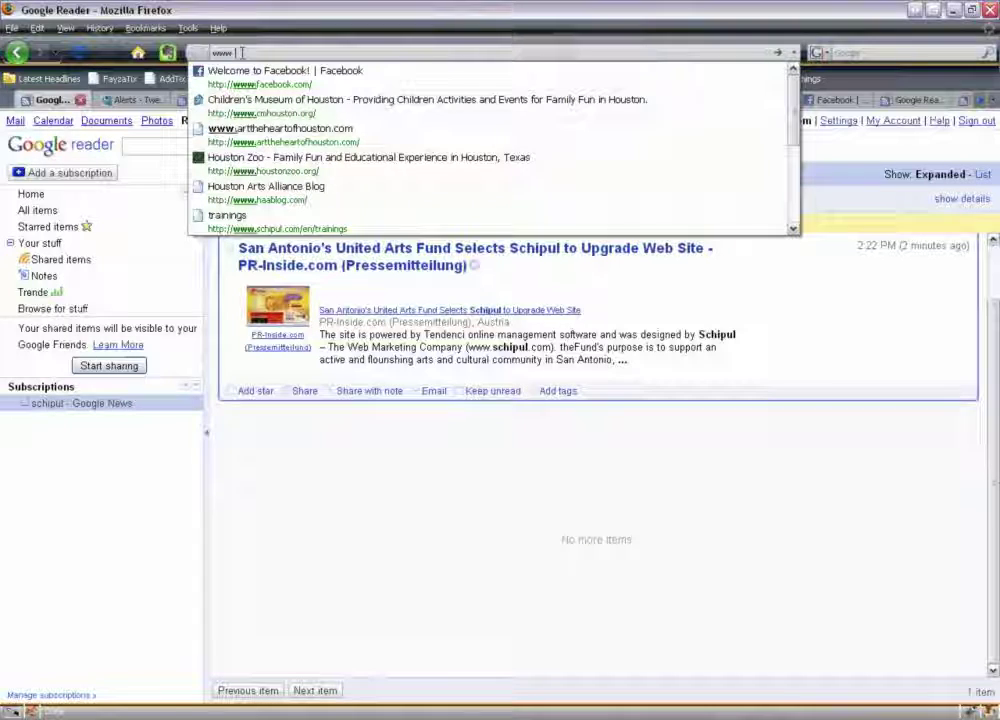
text(google.com/)
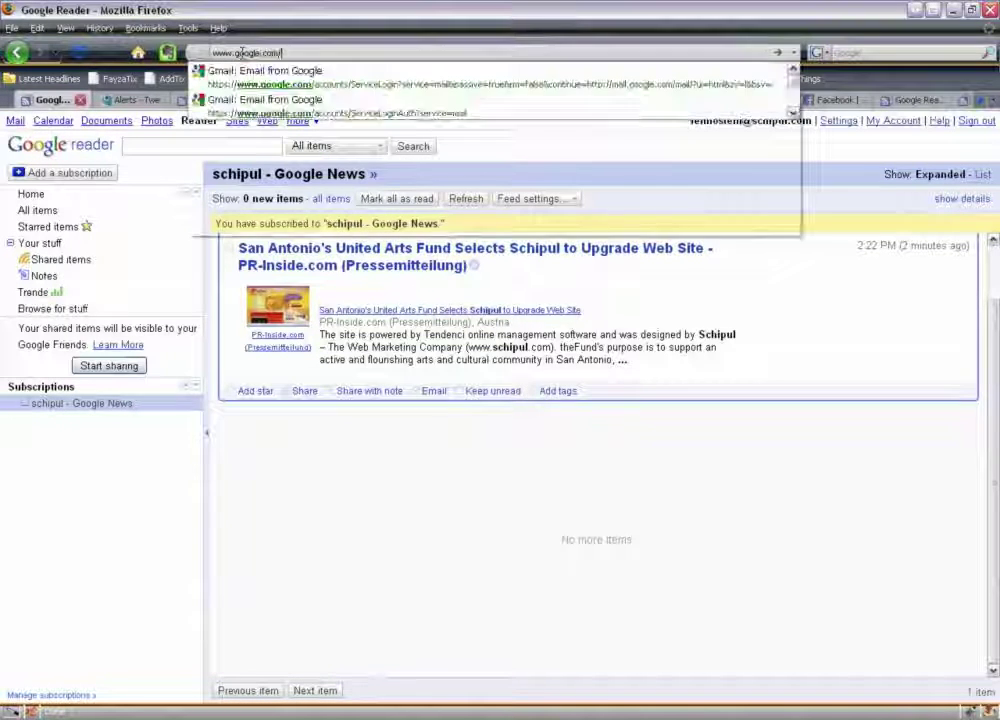
text(alert)
key(Return)
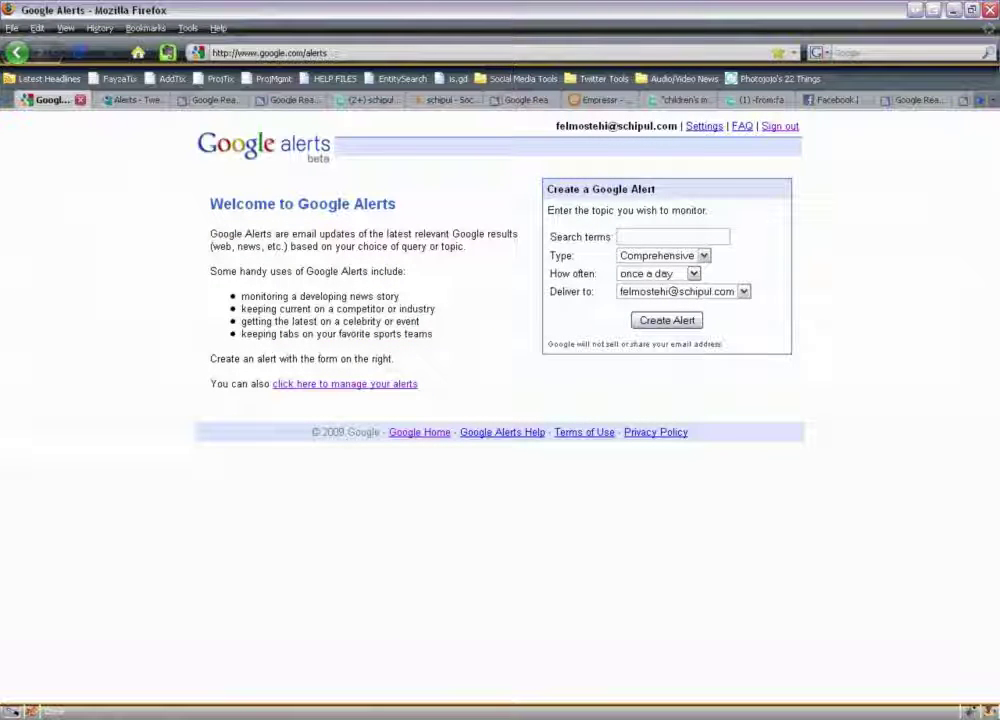
Step: Review the managed alerts and schipul news results, then open the full Google products page
click(398, 381)
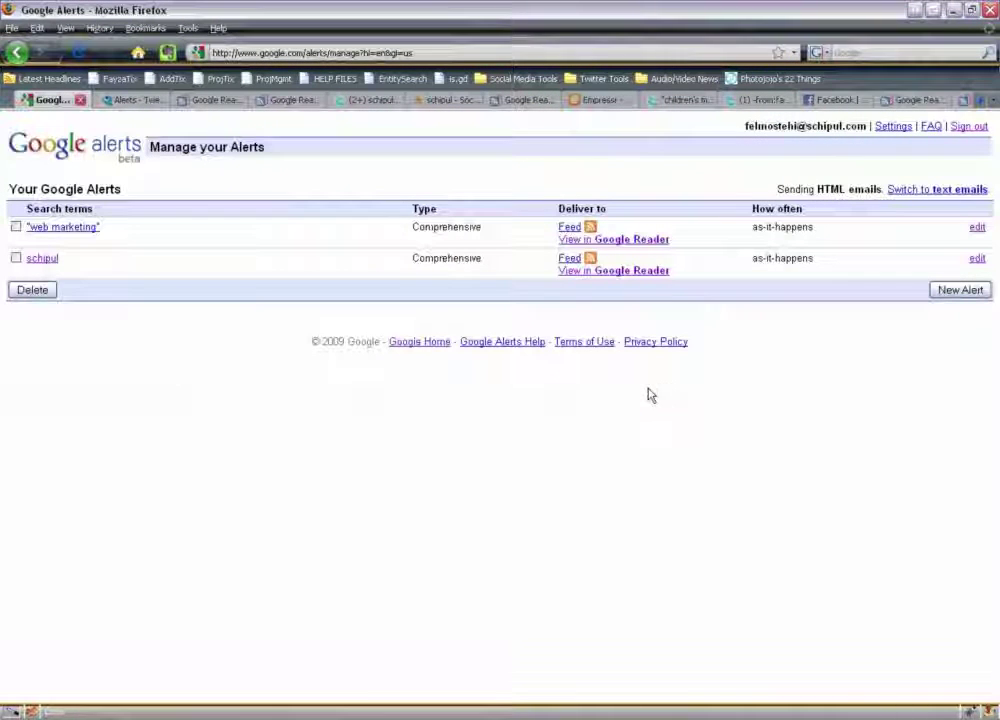
click(42, 259)
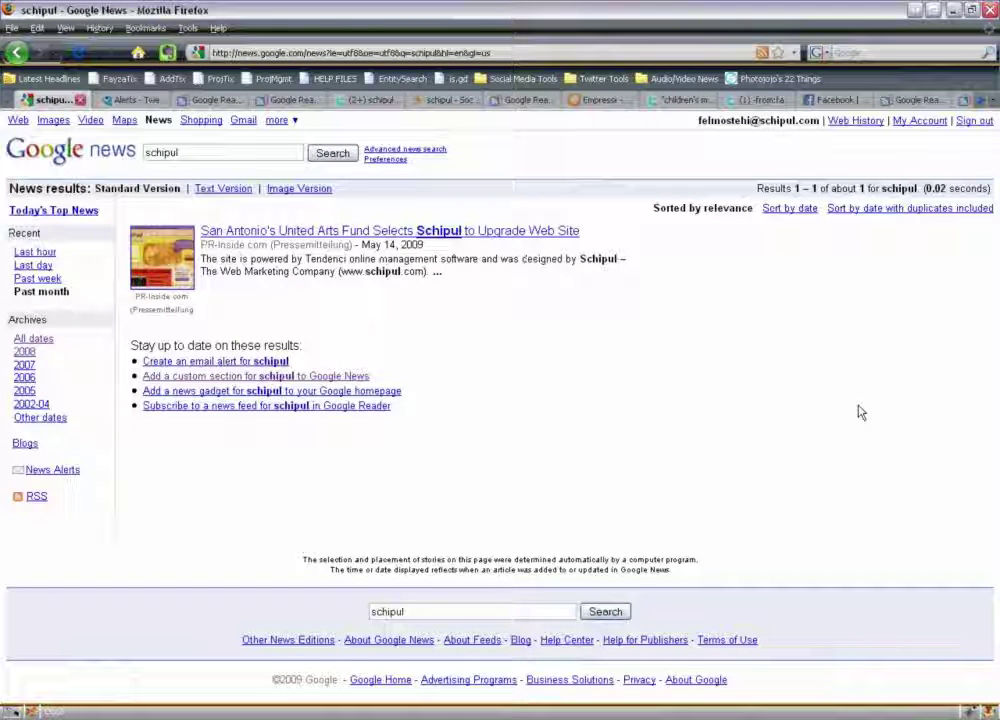
click(277, 120)
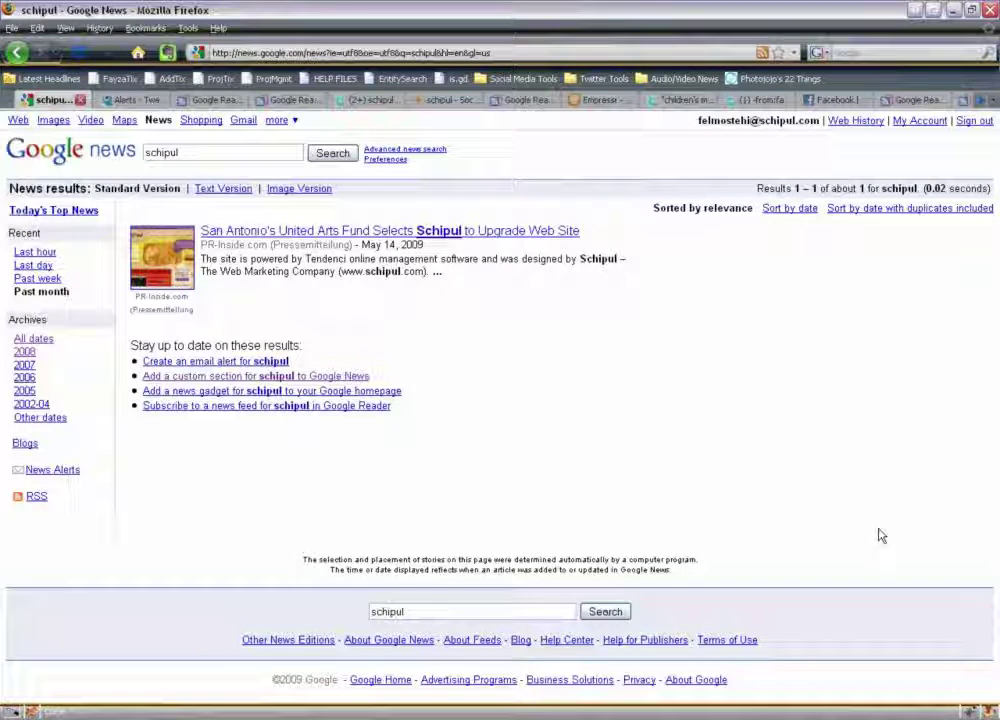
click(292, 121)
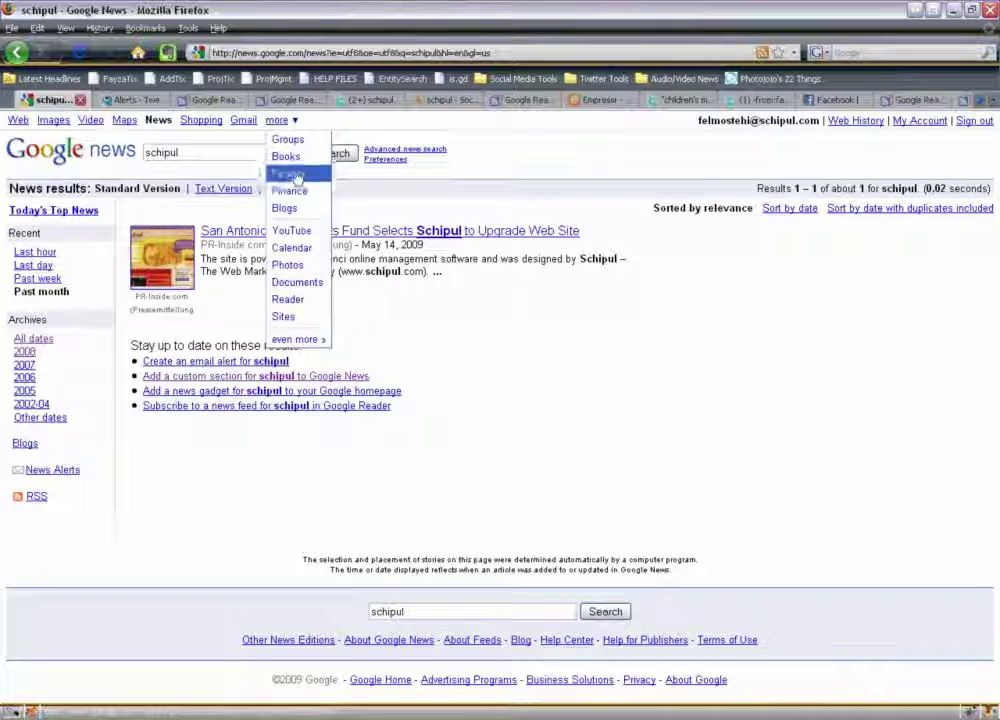
click(297, 339)
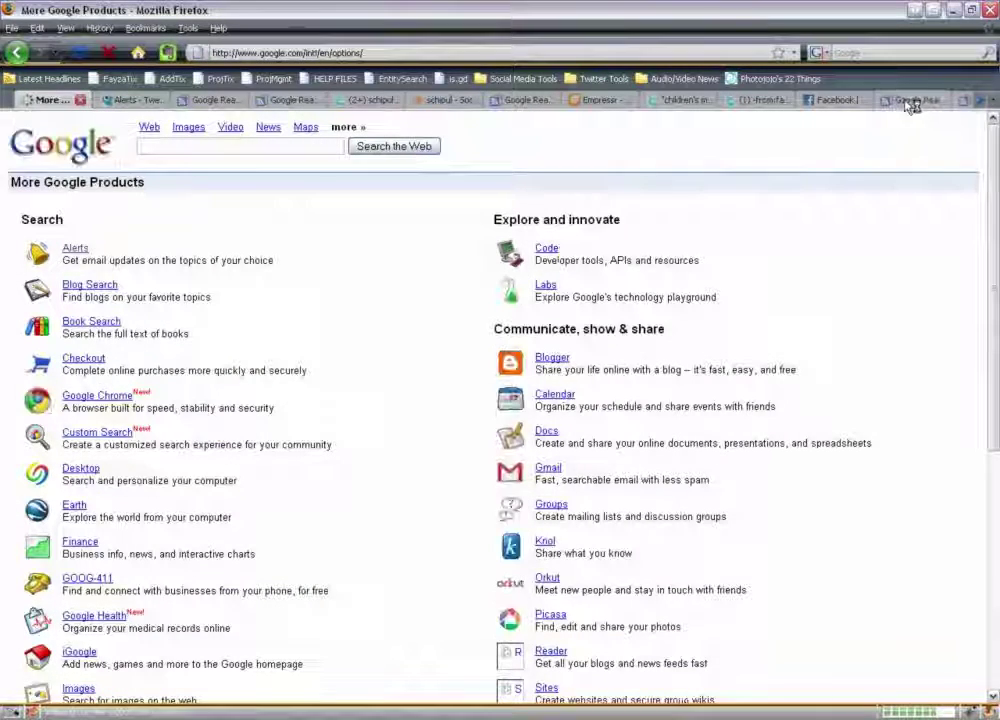
click(365, 99)
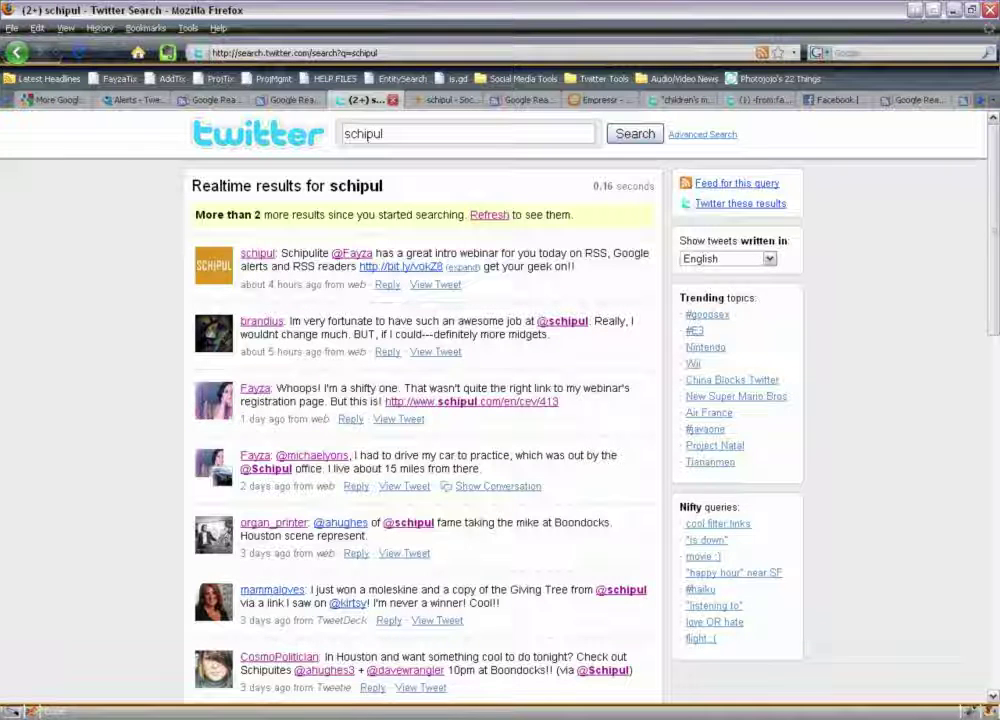
Step: Subscribe Google Reader to the "schipul - Twitter Search" query feed
click(768, 190)
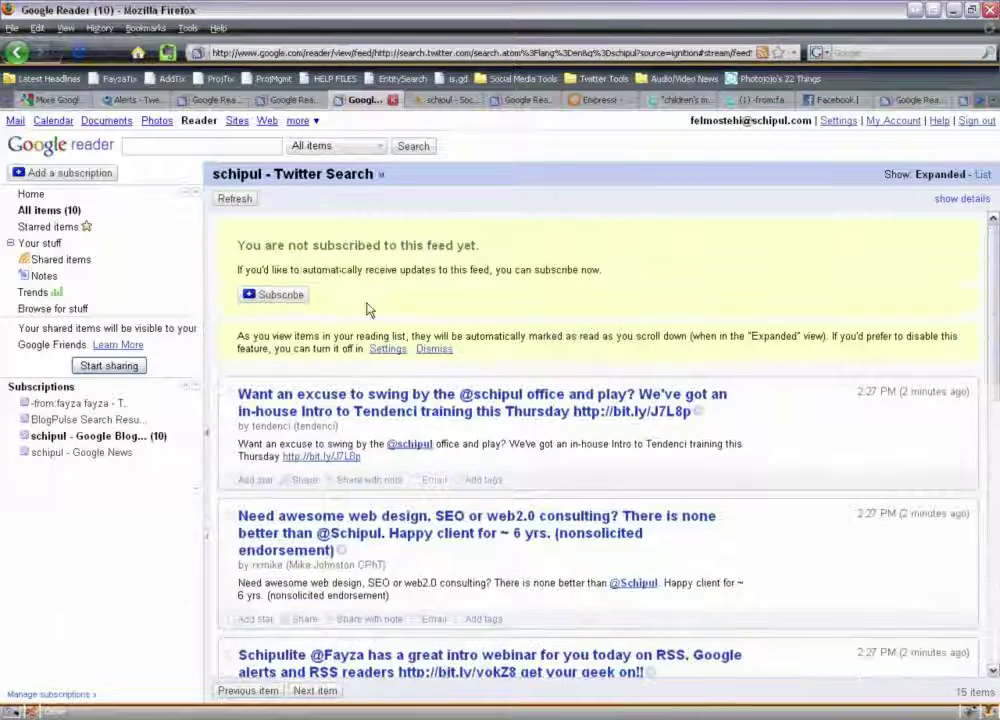
click(281, 294)
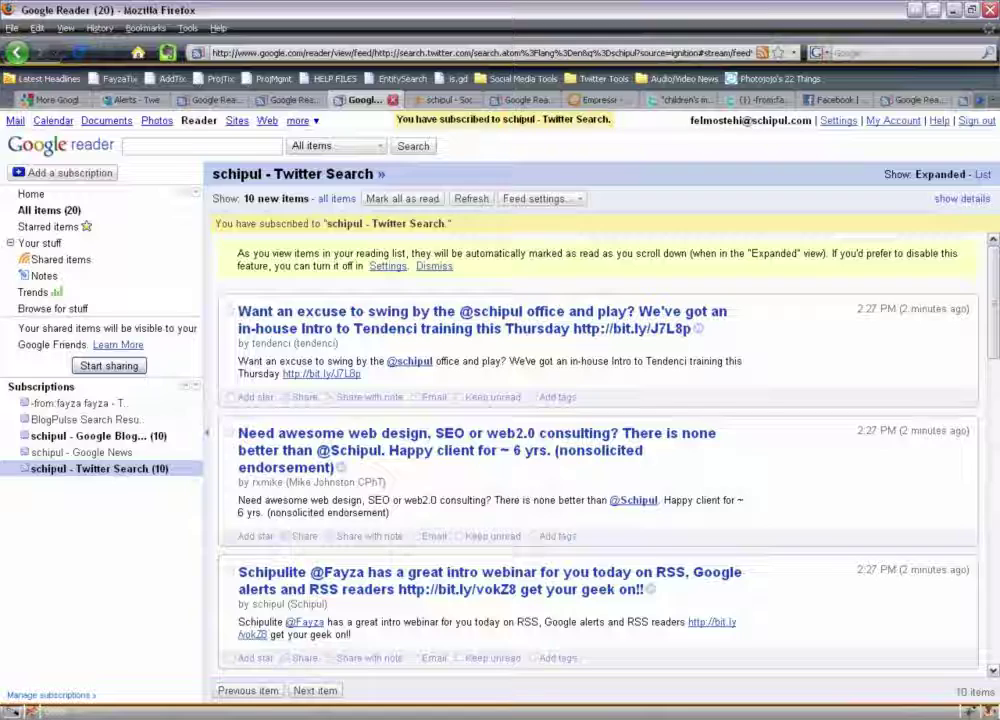
click(449, 101)
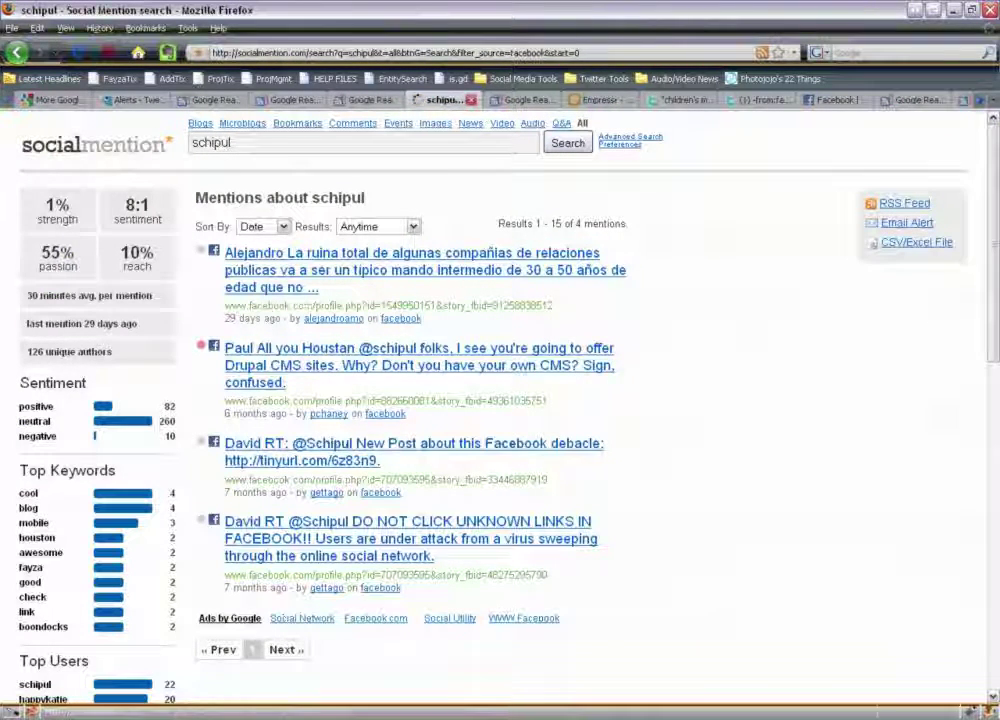
Step: From the Social Mention home page, search 'schipul' under the All sources tab
click(95, 145)
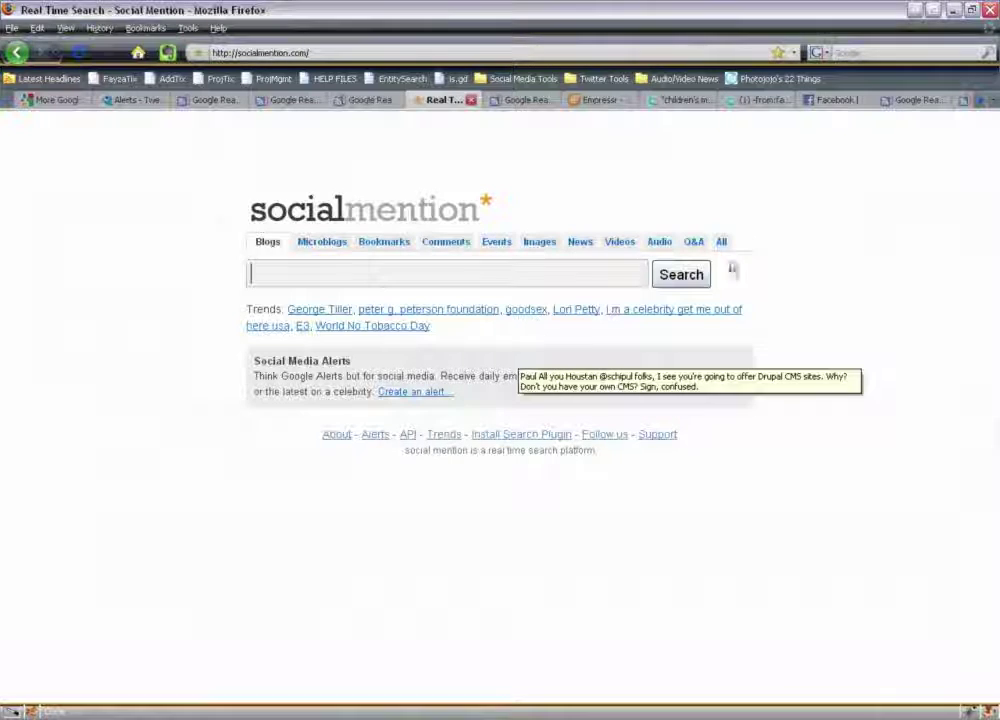
click(722, 243)
text(schipul)
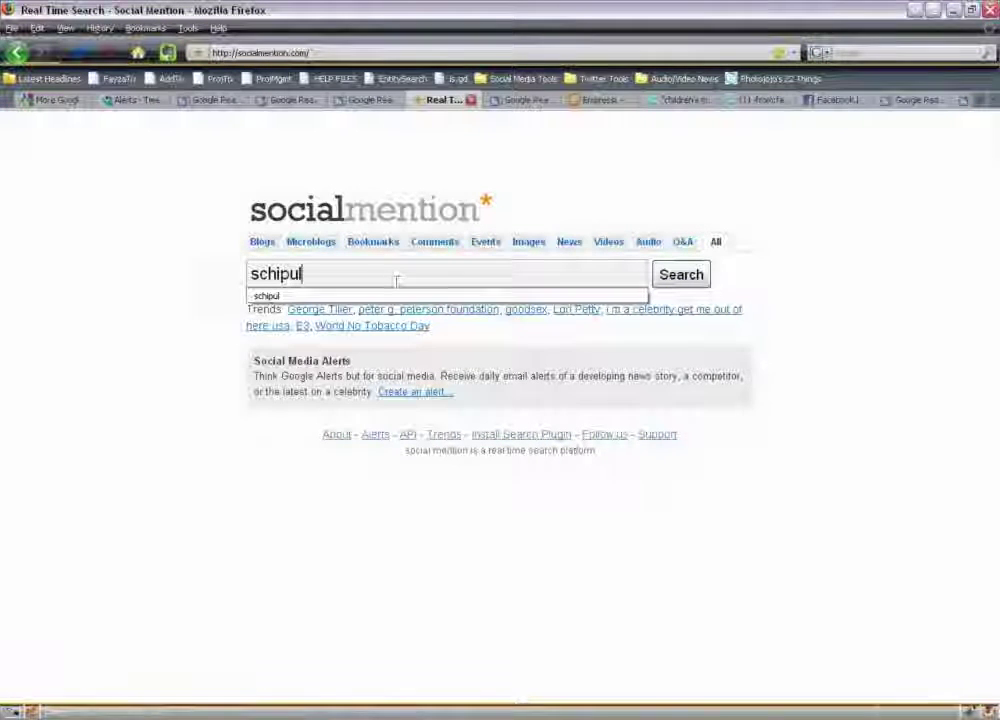
key(Return)
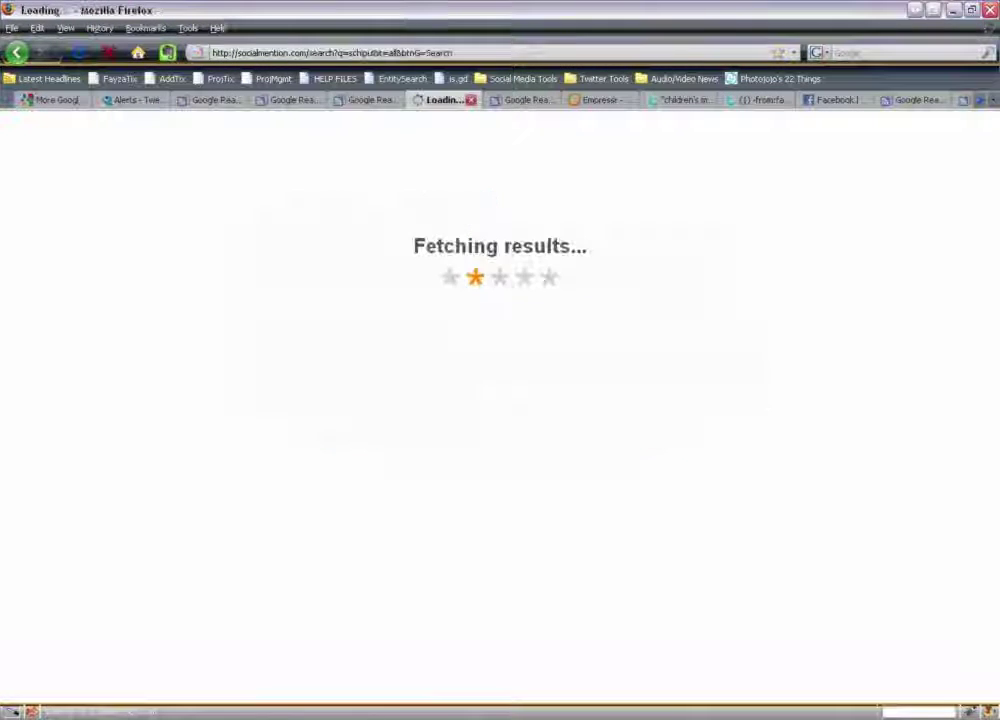